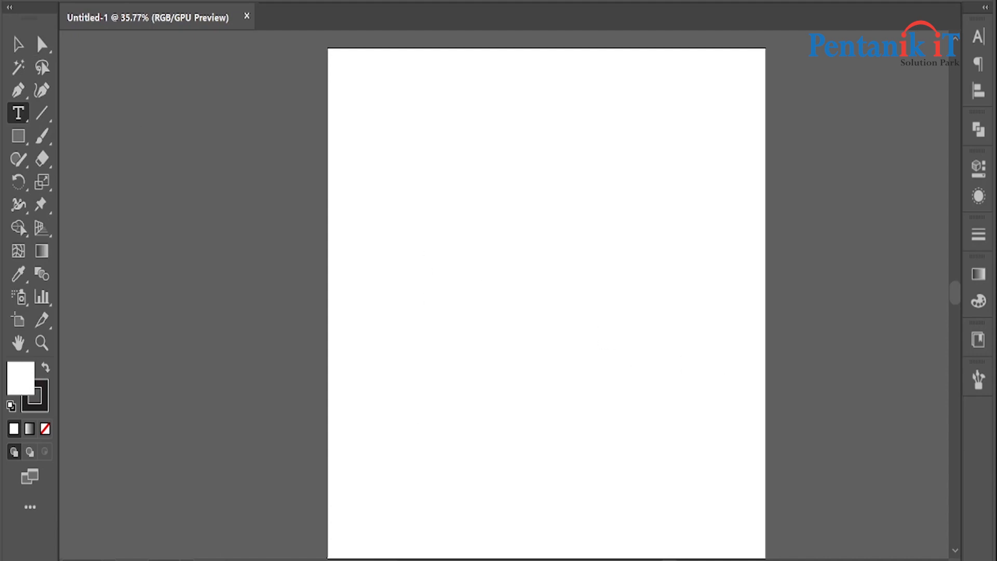
Step: Open Notepad and write the heading "varriation of vintage logo" in the empty note
key("super")
type("notepad")
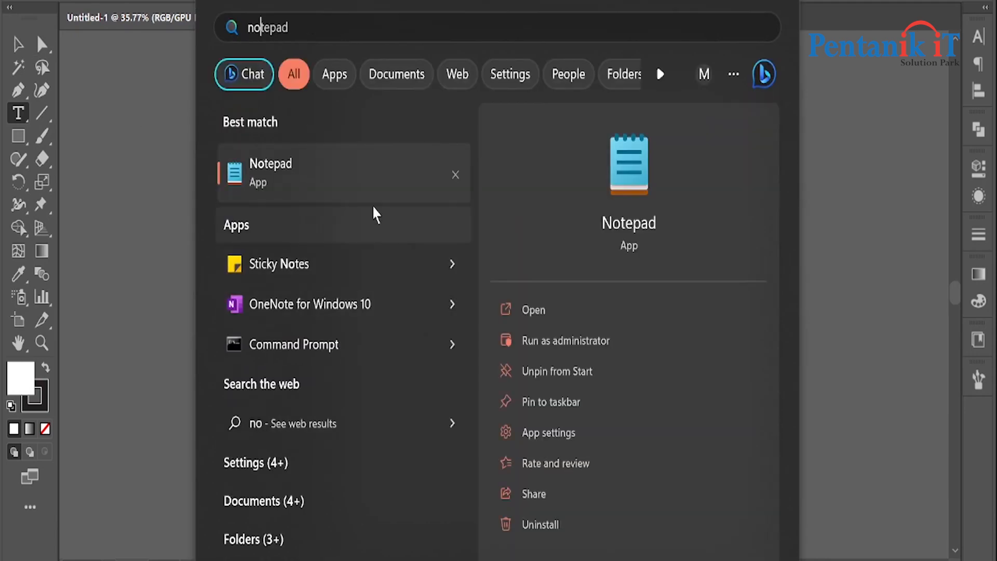
left_click(378, 194)
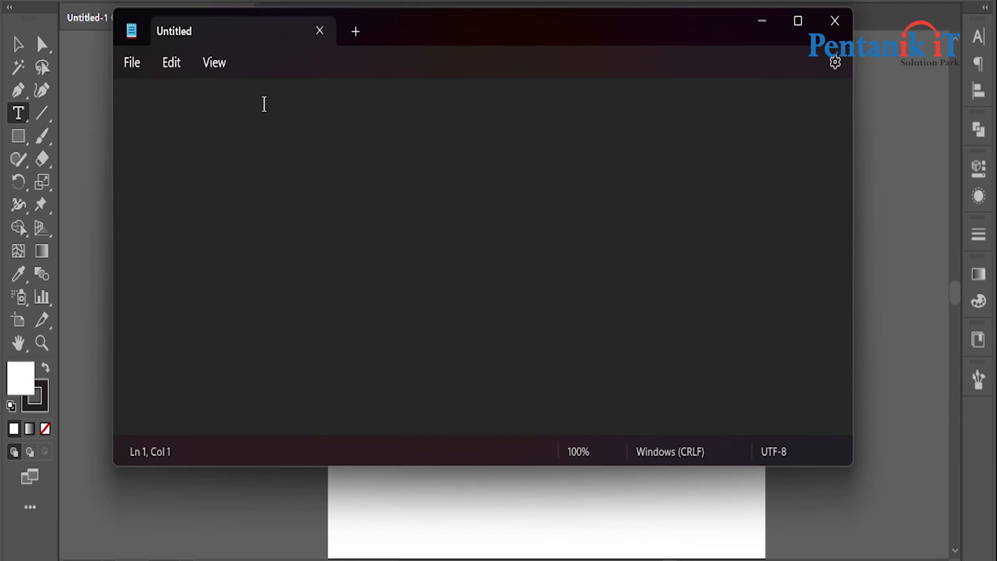
type("varrio")
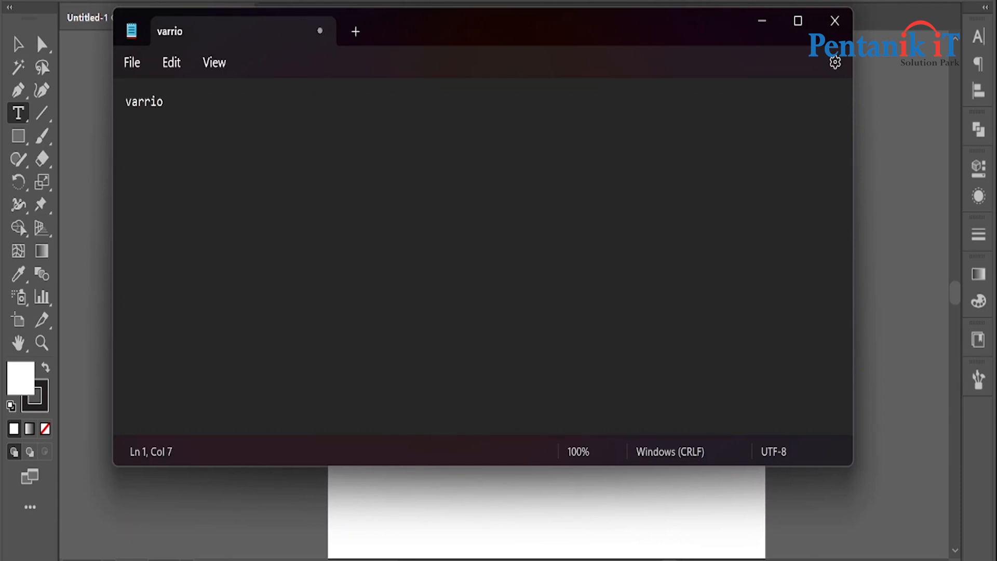
key("BackSpace")
type("ation of ")
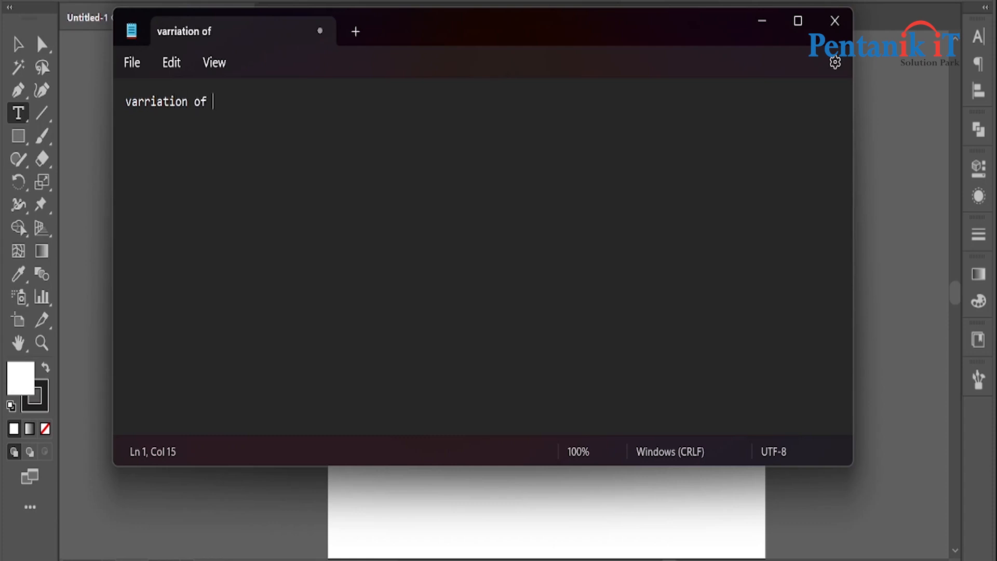
type("vintage logo")
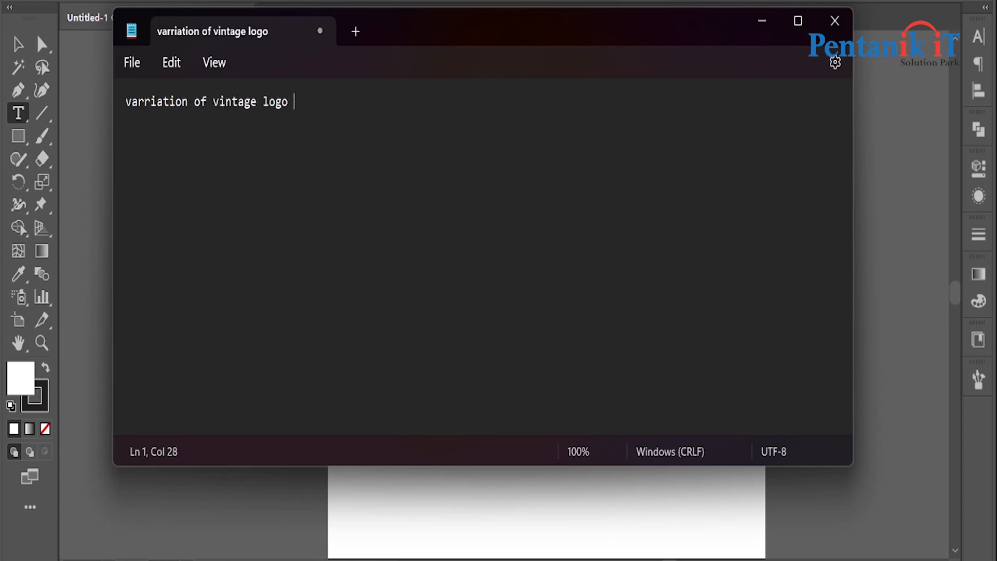
Step: Add the first list item below the heading: "1. using many elements / badge logo"
key("Return")
type("1. using man")
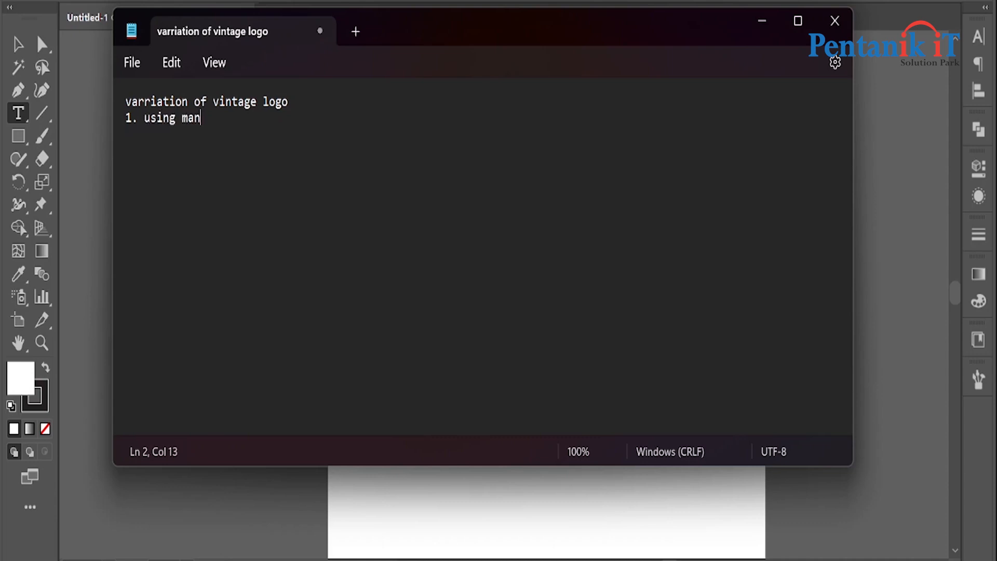
type("y elements ")
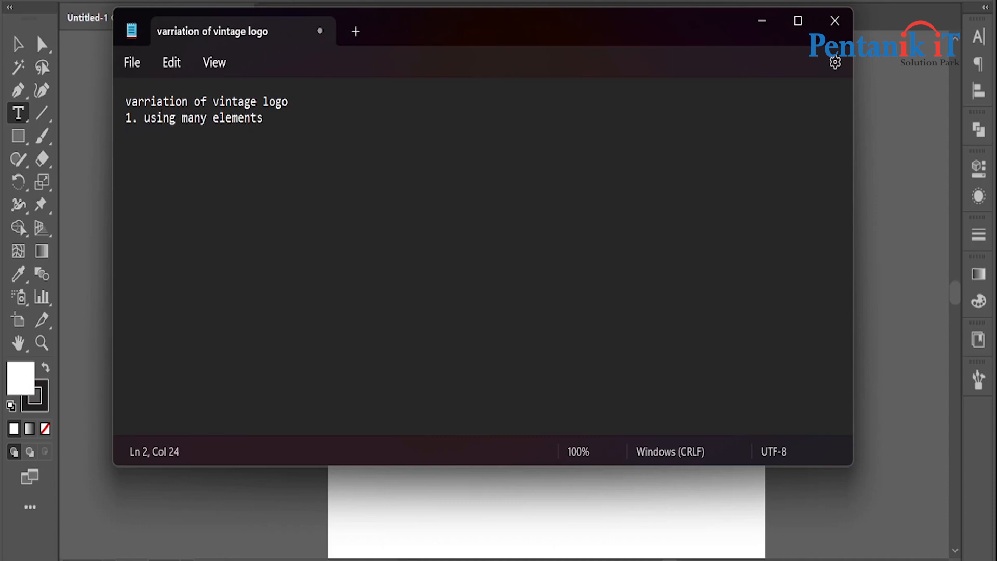
type("?")
key("BackSpace")
type("/ badge logo")
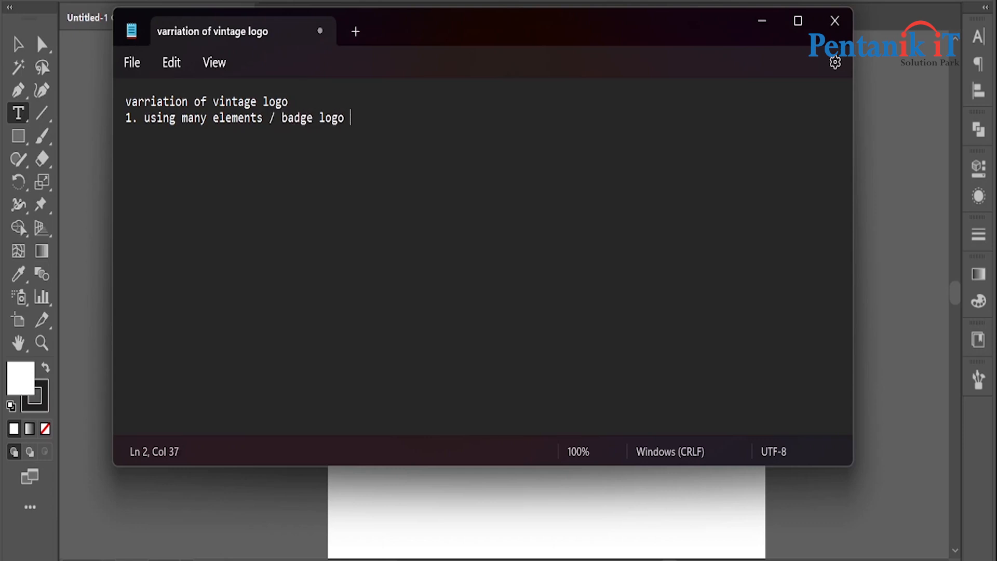
Step: Add a second list item on a new line, "2. font customization /"
key("Return")
type("2. ")
type("fonr")
key("BackSpace")
key("BackSpace")
type("t customization")
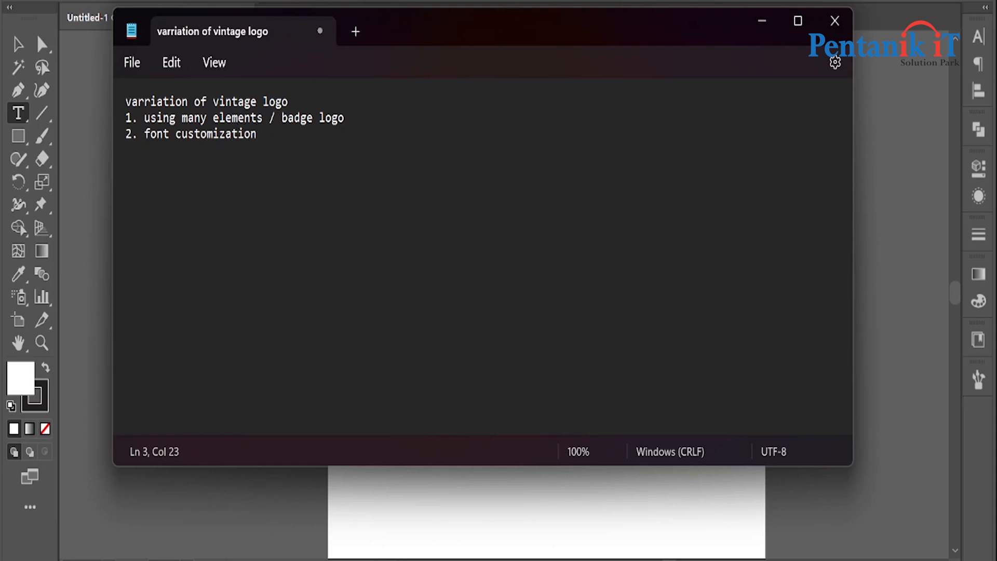
type(" /")
type("neon")
type(" or ")
type("*0 s log")
type("o")
key("BackSpace")
key("BackSpace")
key("BackSpace")
key("BackSpace")
key("BackSpace")
key("BackSpace")
key("BackSpace")
key("BackSpace")
key("BackSpace")
key("BackSpace")
key("BackSpace")
key("BackSpace")
key("BackSpace")
key("BackSpace")
key("BackSpace")
key("BackSpace")
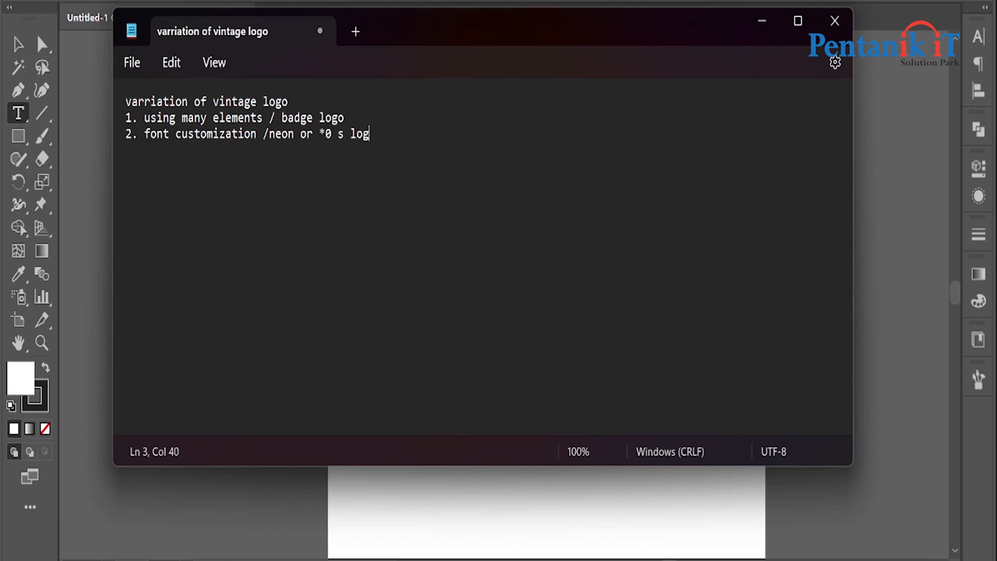
key("BackSpace")
Step: Complete the second list item with the words "80s logo" after the slash
type("80s loo")
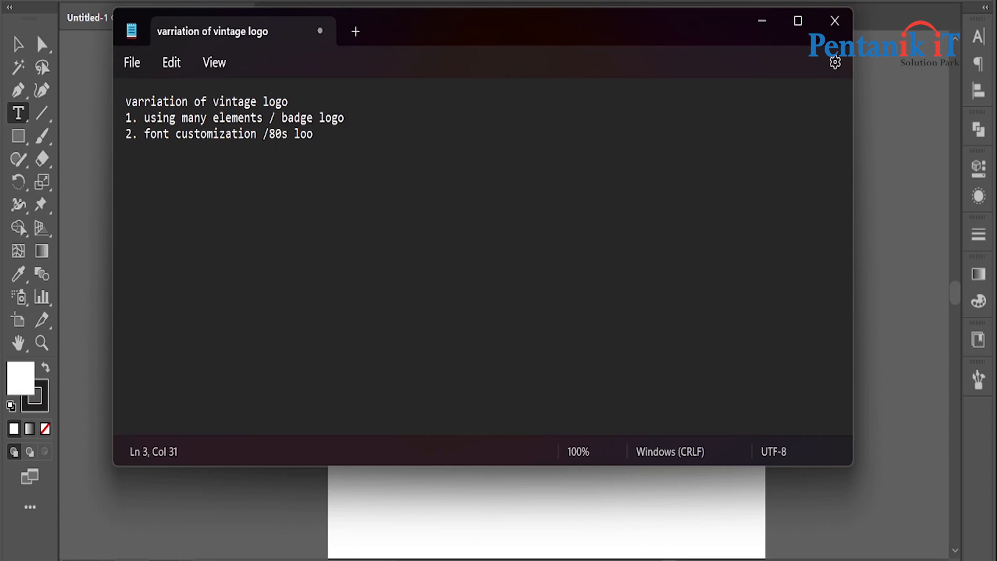
key("BackSpace")
type("go")
Step: Add the third list item "3. grunge effect" and minimize the Notepad window
key("Return")
type("3. grunge e")
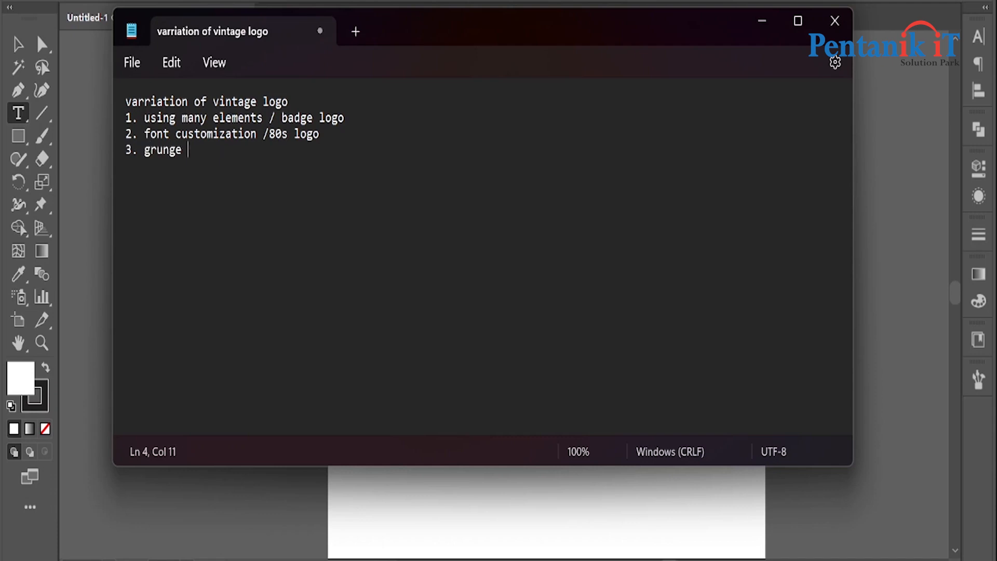
type("ffect")
left_click_drag(148, 136, 331, 133)
left_click(459, 131)
left_click(761, 21)
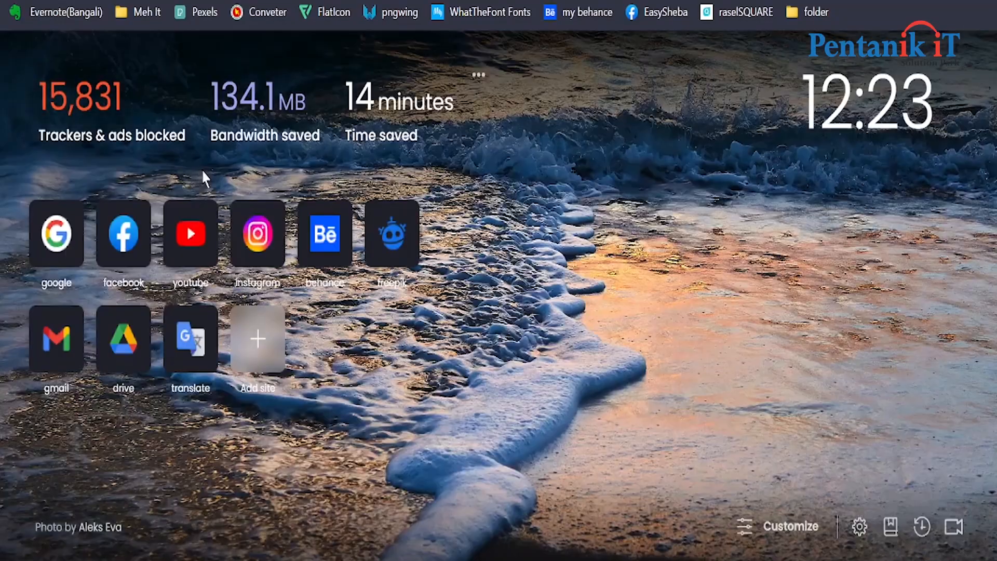
Step: Search Google for fiverr and open the Fiverr freelance marketplace site
left_click(49, 258)
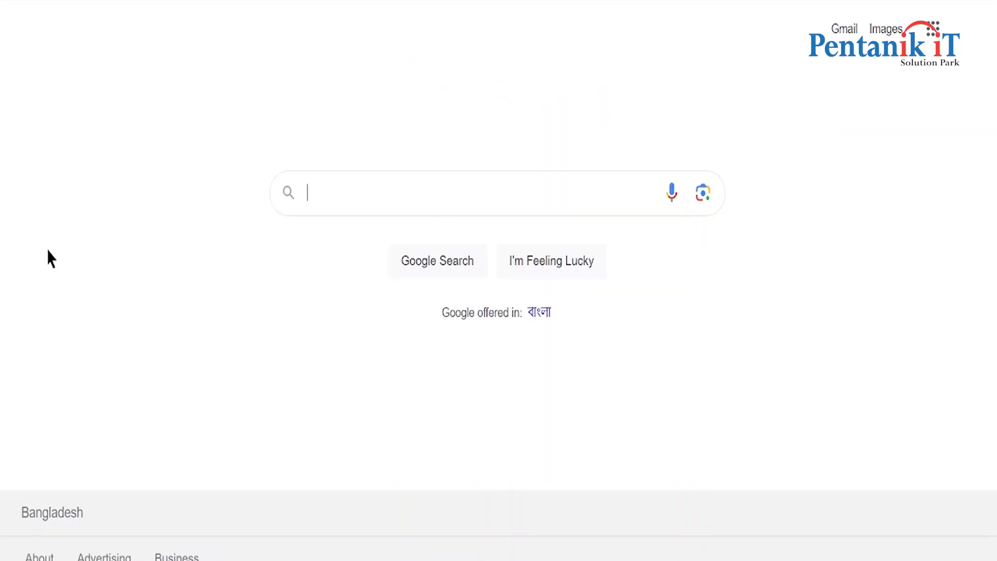
type("fiverr")
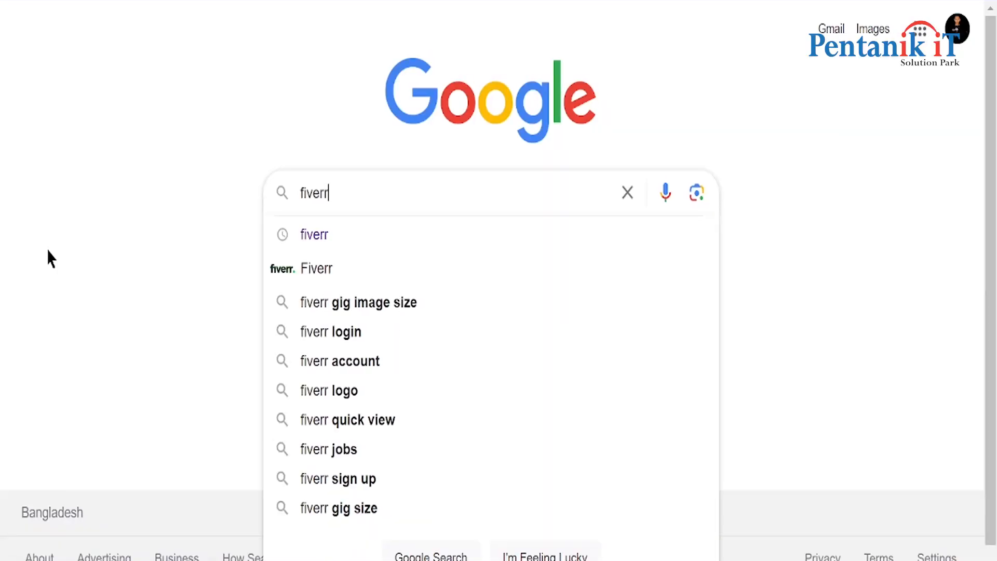
key("Return")
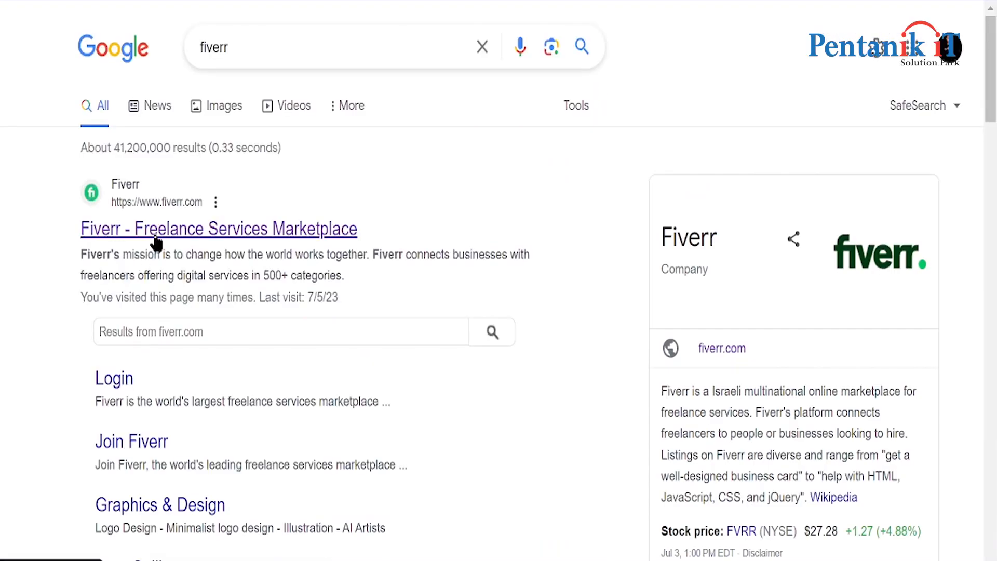
left_click(154, 234)
Step: Search Fiverr's services for "80s logo"
left_click(161, 372)
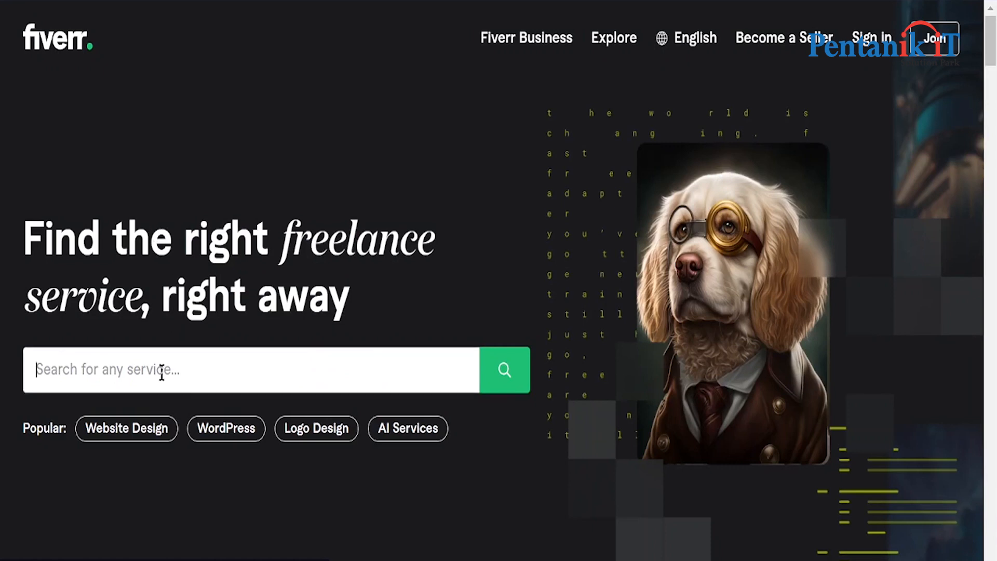
type("80s logo")
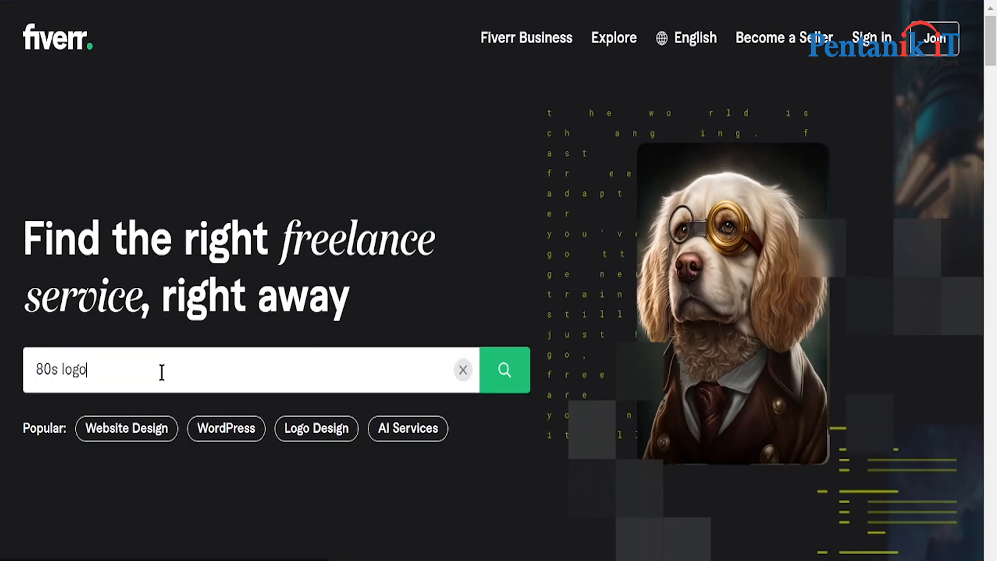
key("Return")
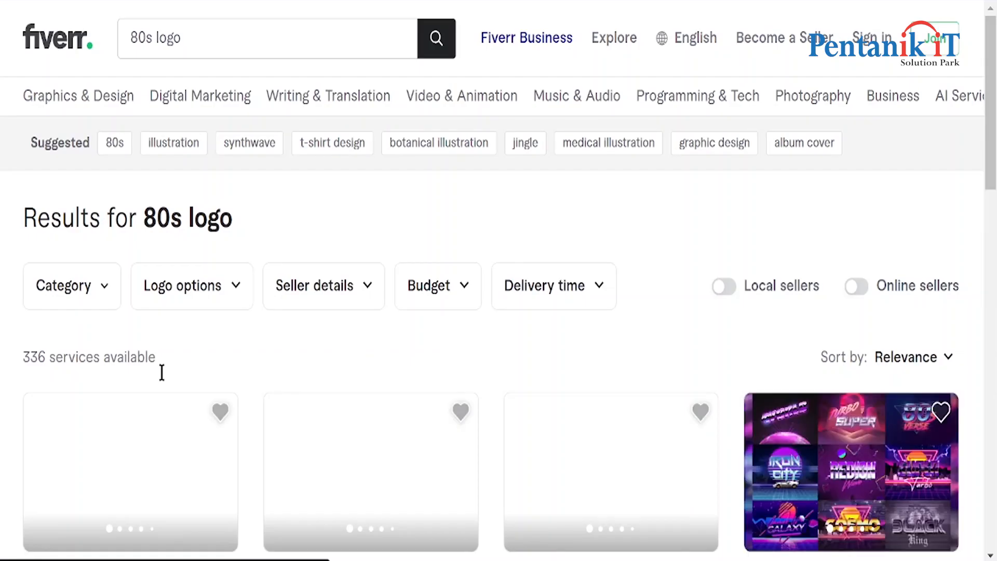
Step: Open the gig offering 80s retro logo designs with vaporwave vintage chrome neon in a new browser tab
scroll(3, 343, "down", 4)
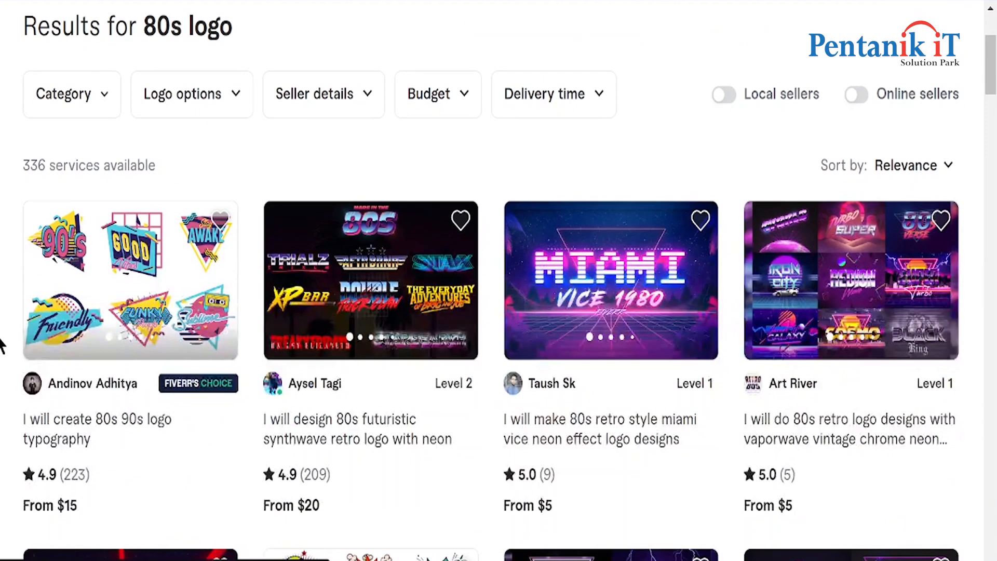
scroll(2, 342, "down", 2)
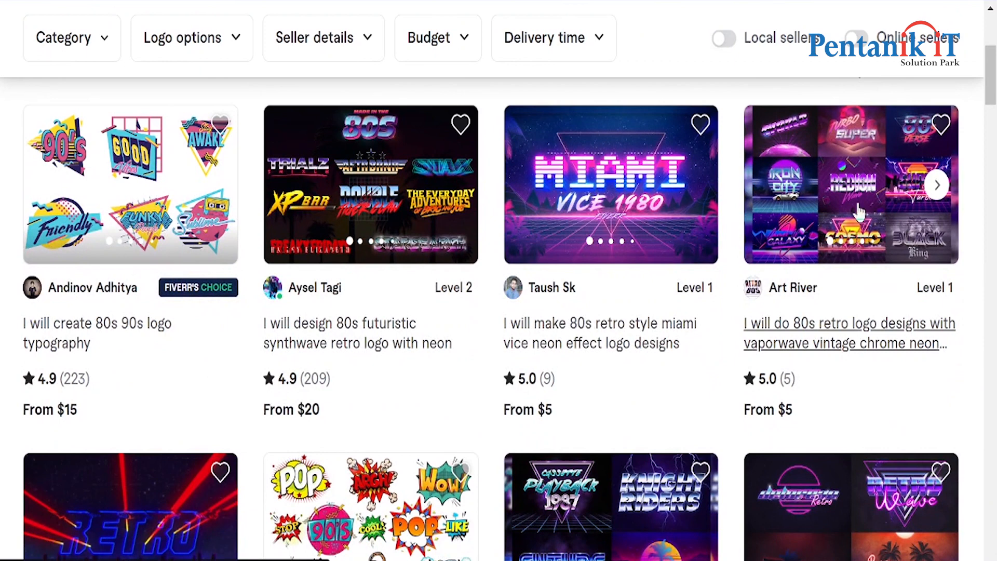
right_click(828, 169)
left_click(813, 179)
Step: Look through more 80s logo gigs and switch to the tab of the opened retro logo gig
scroll(506, 275, "down", 4)
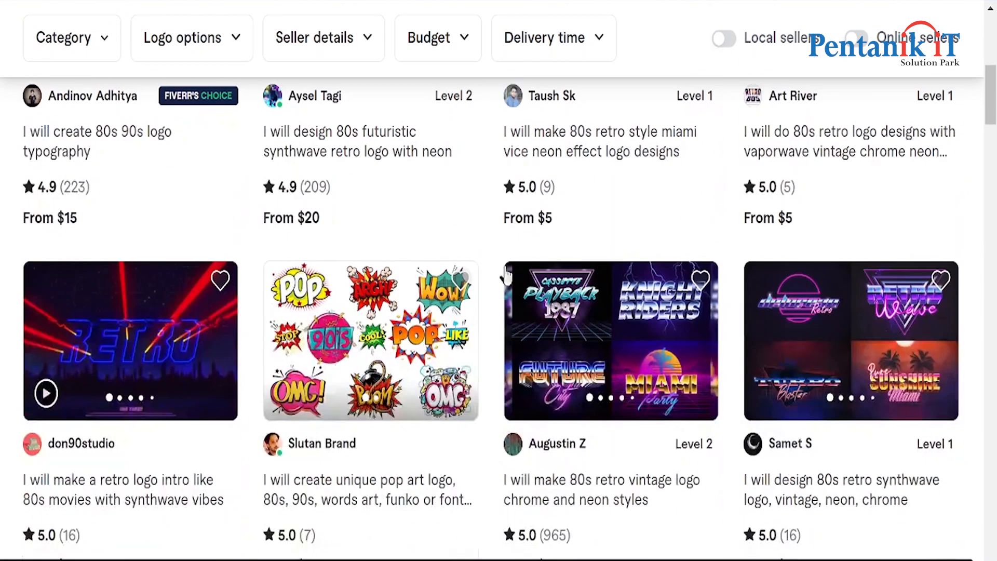
scroll(506, 275, "down", 4)
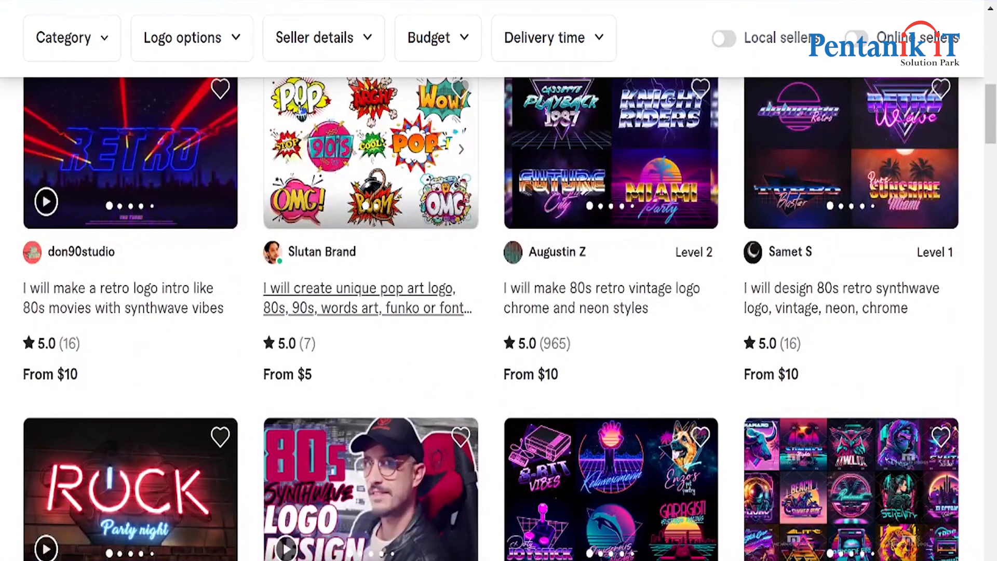
left_click(312, 1)
scroll(332, 249, "down", 4)
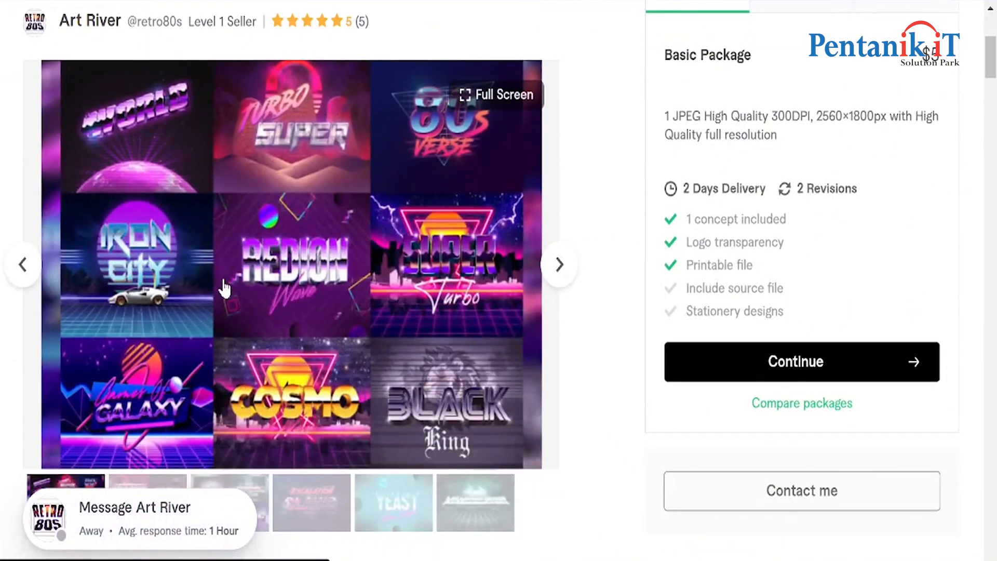
Step: Enlarge the gig's nine-logo preview, copy the image and close the enlarged view
left_click(225, 288)
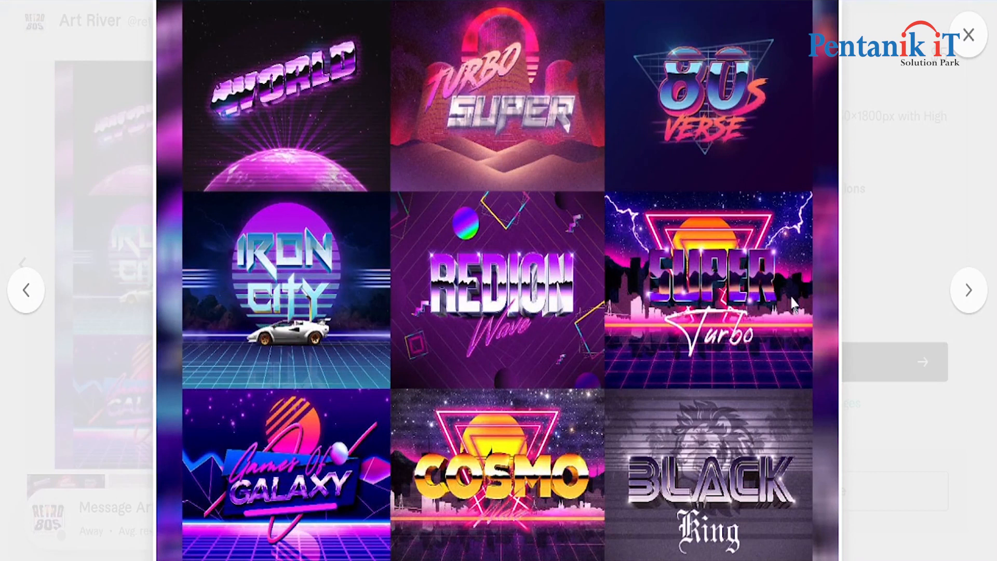
right_click(484, 186)
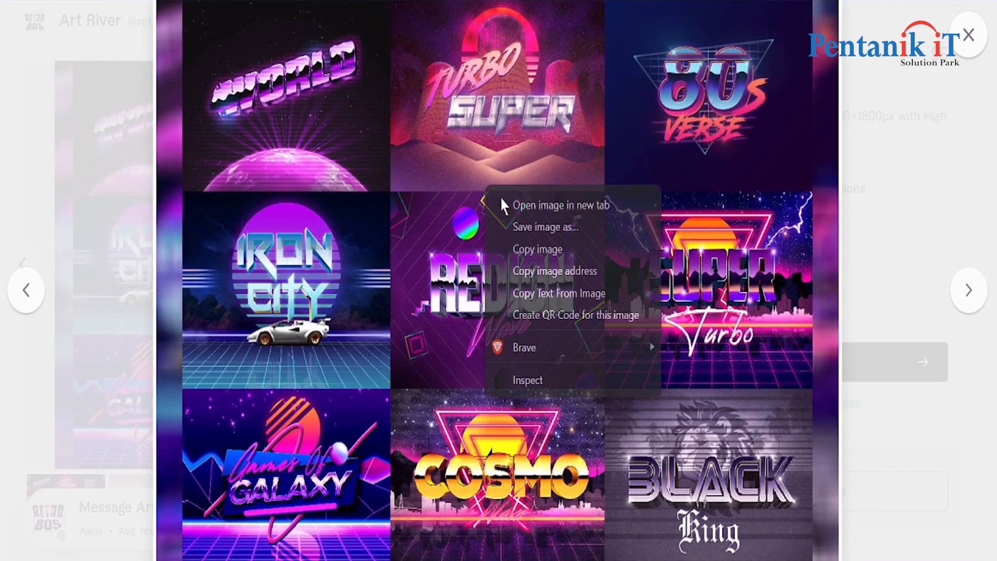
left_click(531, 248)
left_click(14, 157)
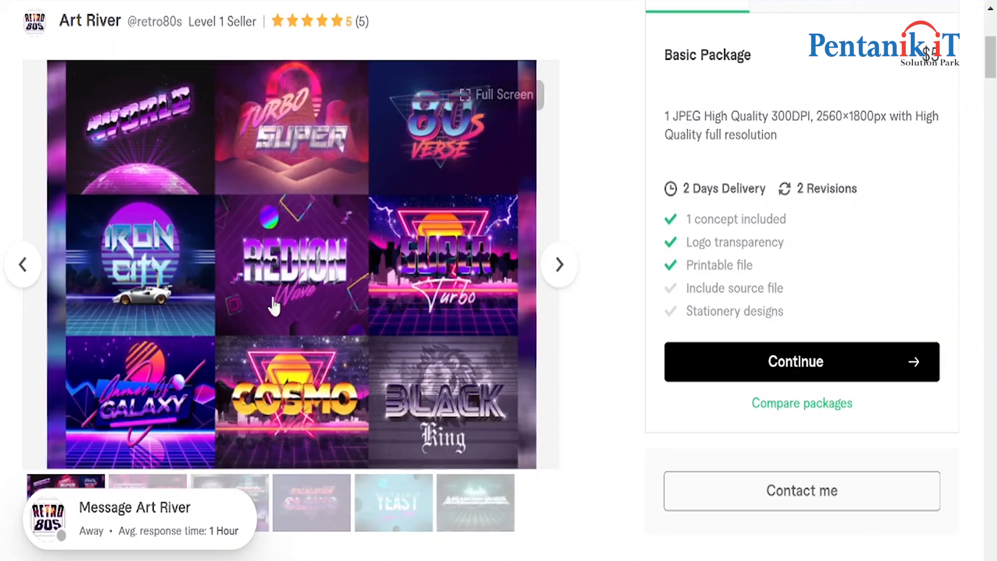
Step: Examine the gig's nine-logo preview at full size and look over the gig page's description and packages
left_click(274, 307)
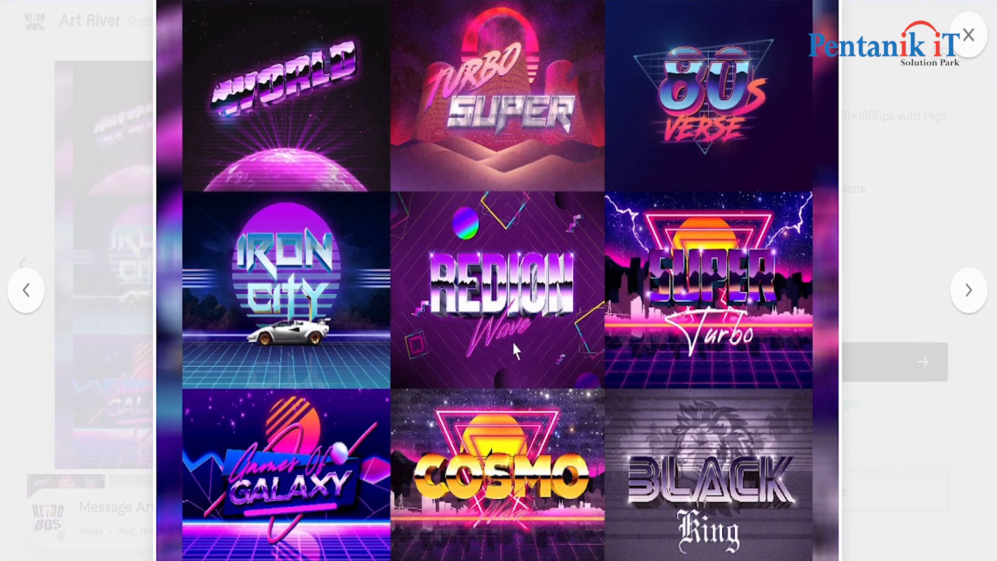
left_click(138, 378)
scroll(348, 348, "down", 4)
scroll(345, 349, "up", 4)
left_click(283, 272)
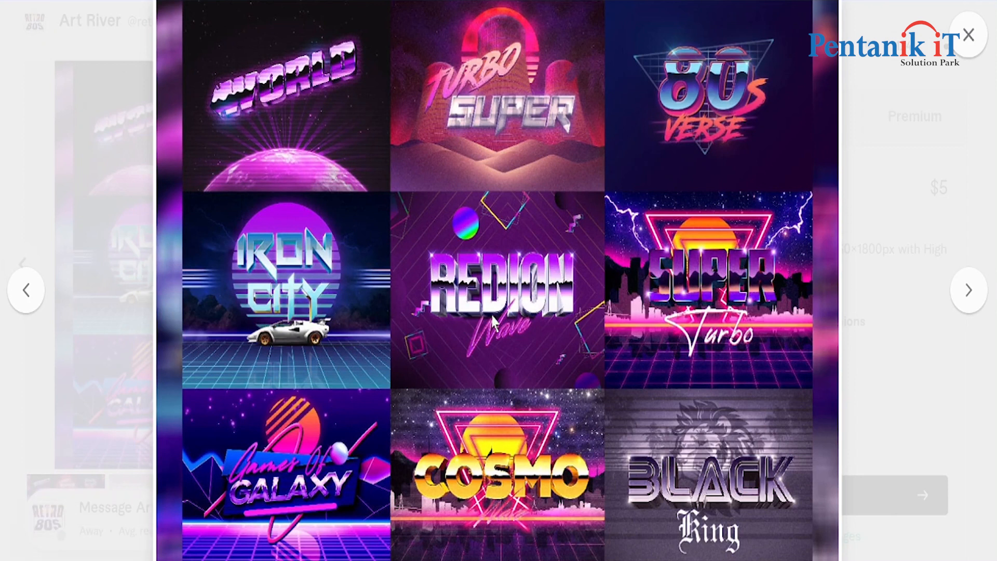
left_click(14, 176)
scroll(610, 332, "up", 5)
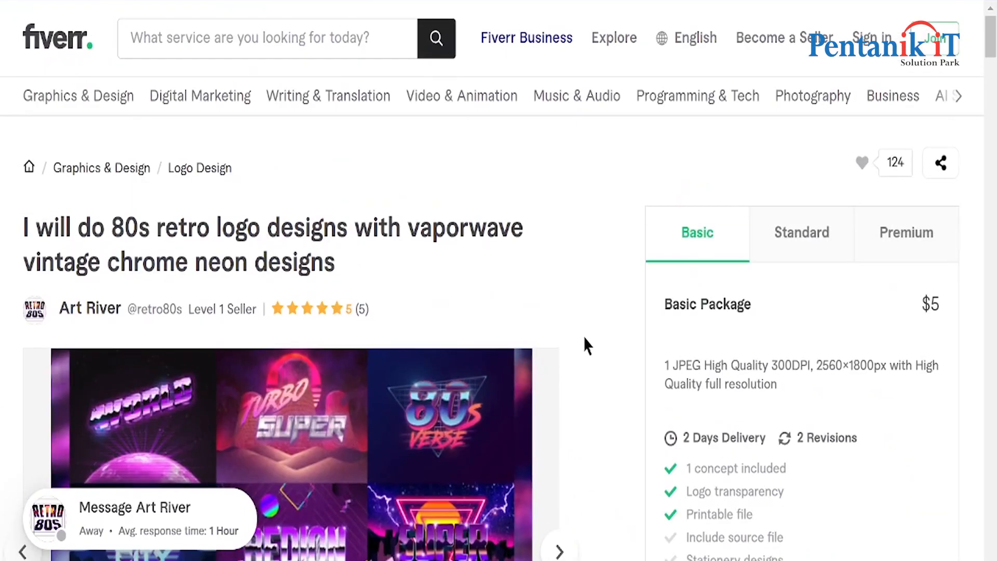
scroll(328, 290, "down", 10)
scroll(329, 296, "up", 10)
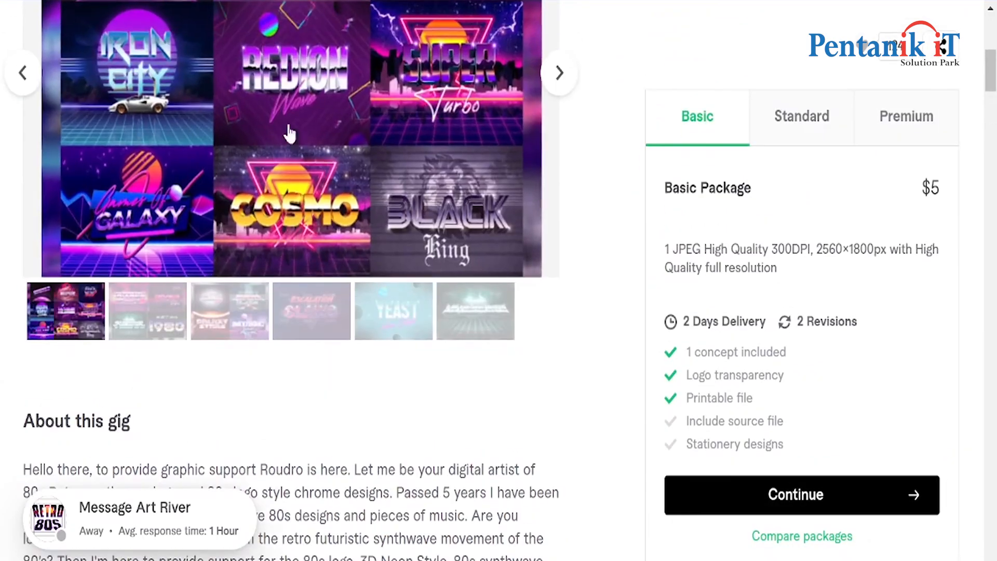
left_click(289, 133)
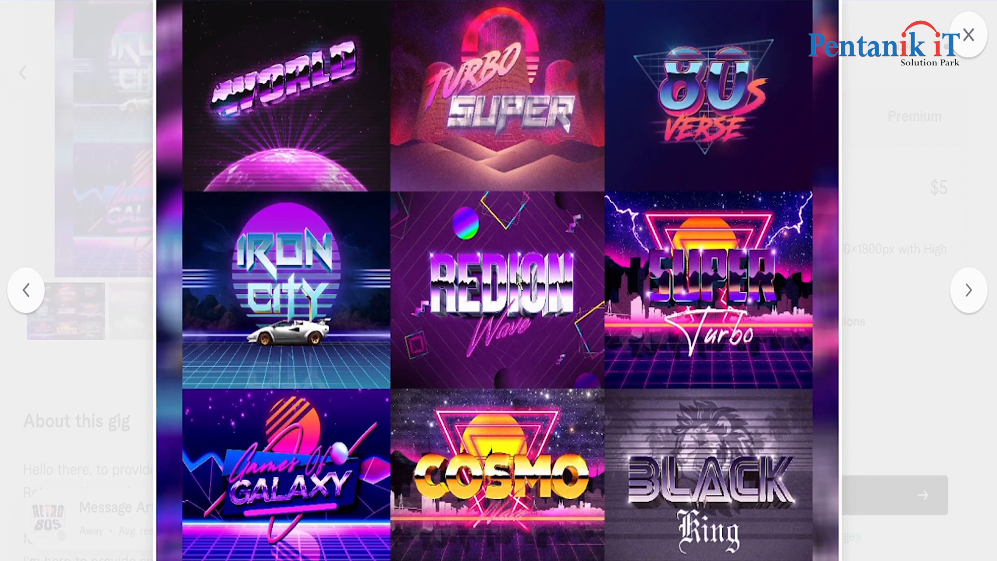
left_click(3, 156)
scroll(713, 275, "up", 6)
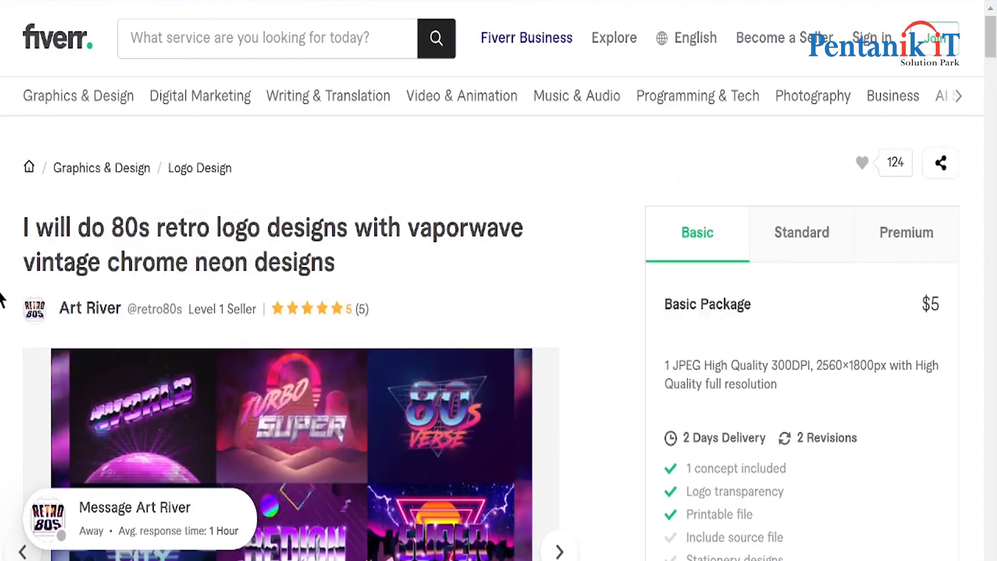
Step: Open the gig's nine-logo preview in full-screen view and copy the image
scroll(62, 311, "down", 2)
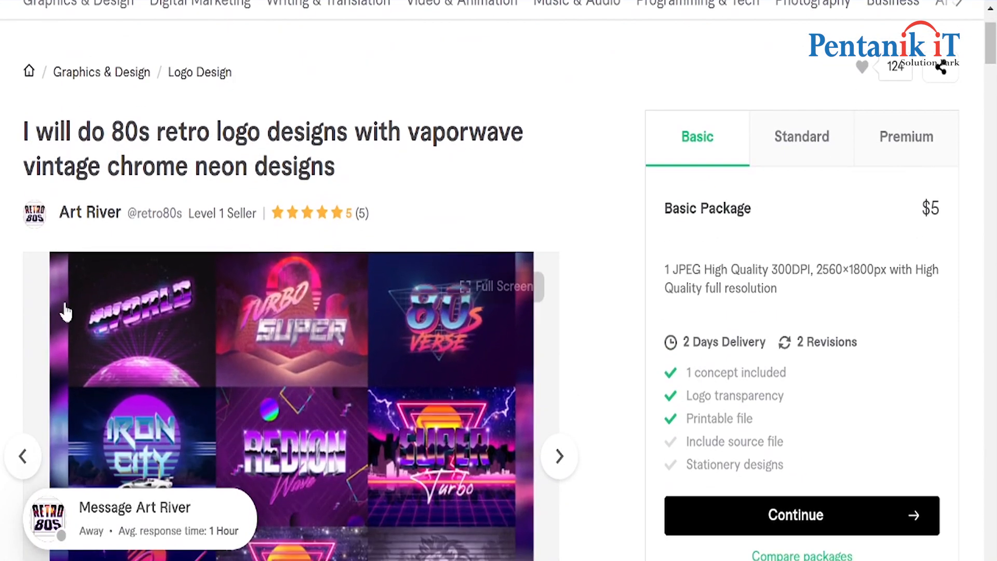
scroll(457, 283, "down", 4)
left_click(493, 94)
right_click(659, 208)
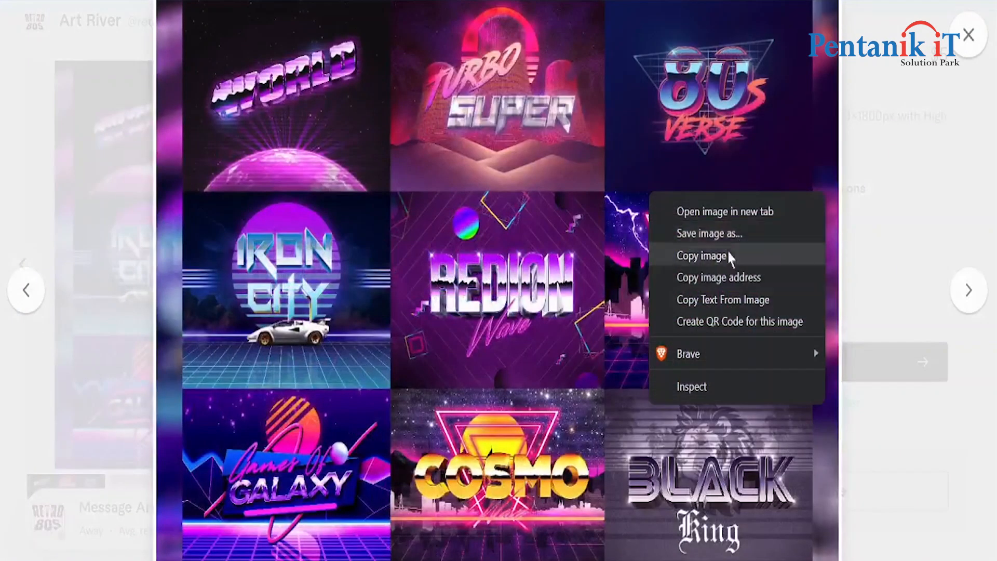
left_click(691, 254)
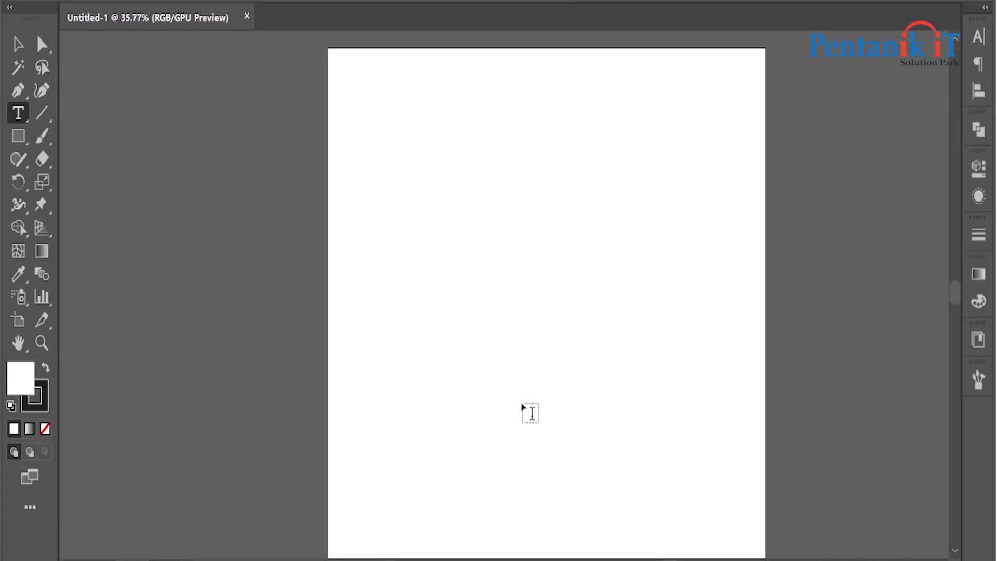
Step: Switch to Illustrator, paste the copied reference image and move it over to the artboard's right side
key("ctrl+v")
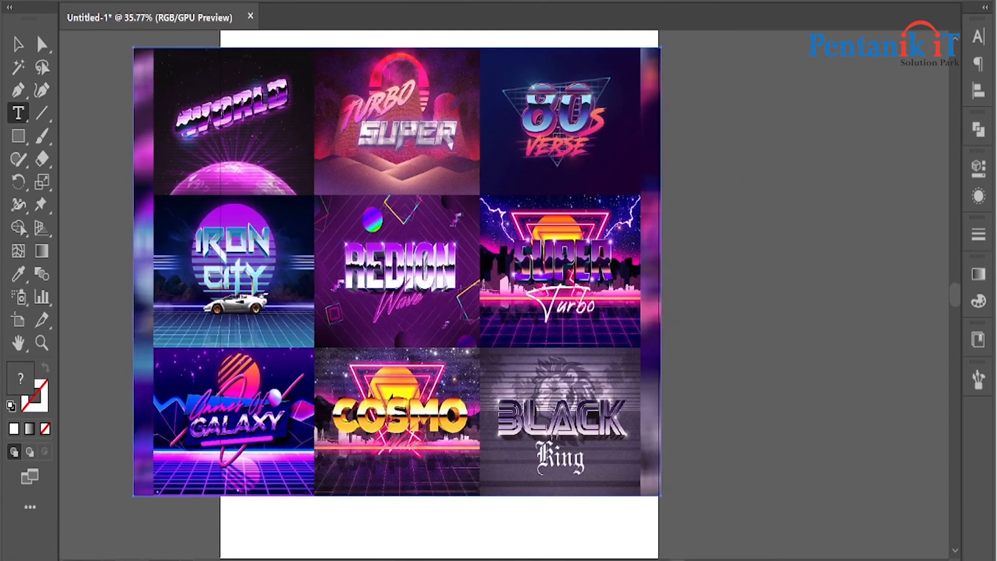
key("v")
left_click_drag(263, 247, 669, 263)
left_click_drag(766, 278, 661, 253)
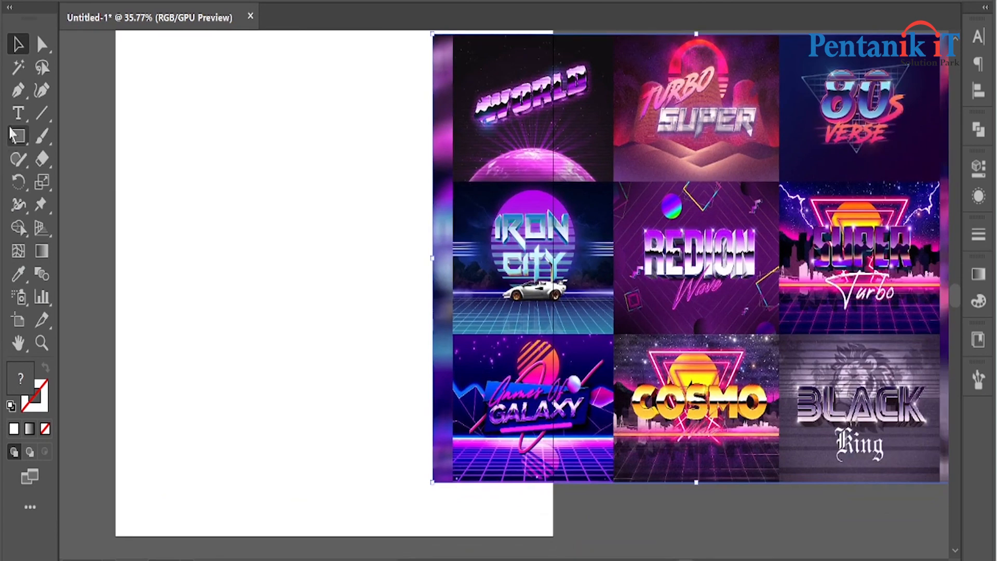
Step: Draw a white background rectangle covering the whole artboard and extending past its right and bottom edges
left_click(24, 134)
scroll(626, 284, "down", 1)
scroll(254, 215, "down", 2)
left_click_drag(207, 116, 422, 418)
scroll(289, 298, "up", 1)
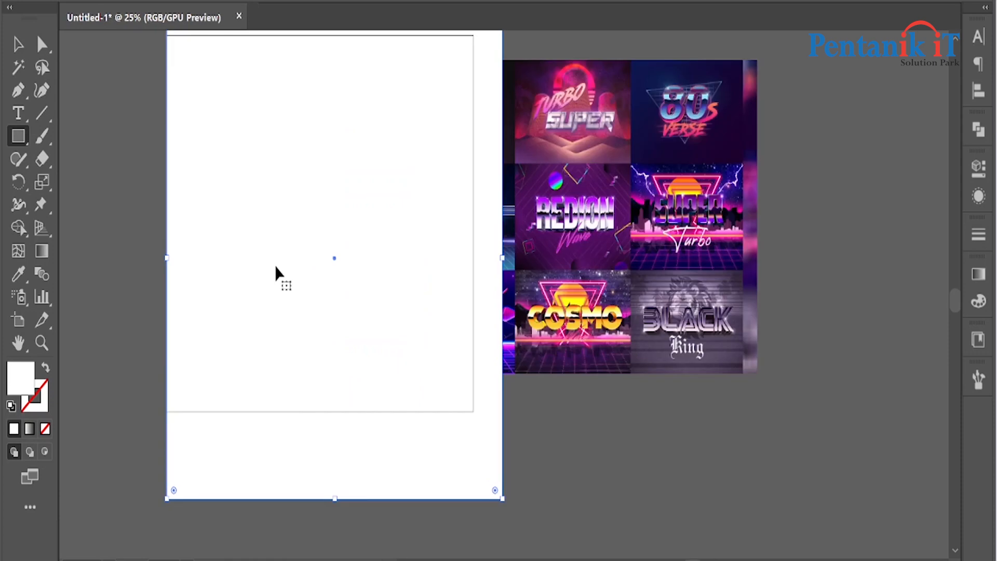
Step: Shift the reference image sideways and fit the white rectangle's right and bottom edges to the artboard
left_click(19, 44)
left_click(577, 244)
left_click_drag(576, 244, 558, 233)
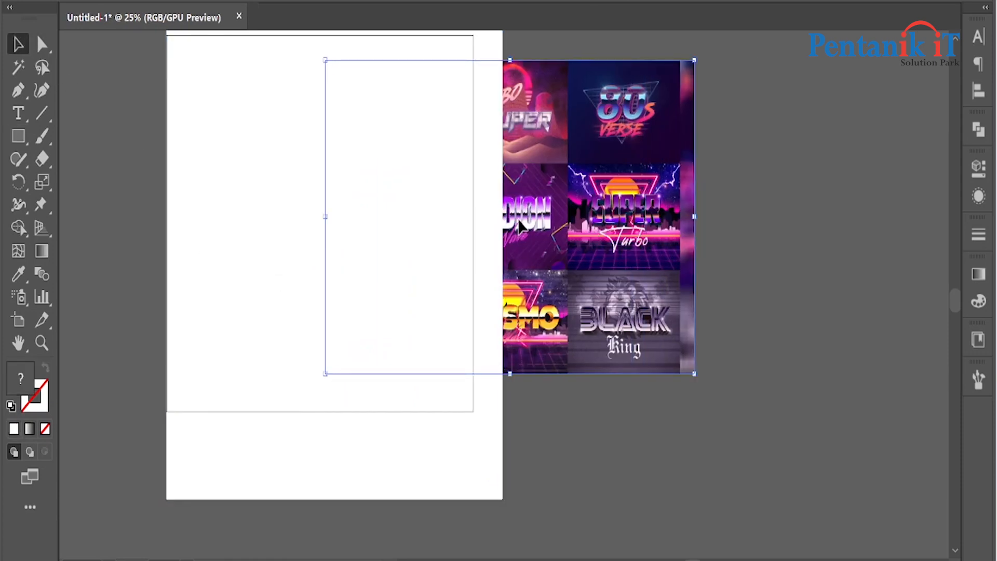
left_click(500, 233)
left_click_drag(502, 258, 474, 258)
left_click_drag(320, 503, 314, 412)
left_click(342, 457)
Step: Position the reference image beside the artboard and lock it
scroll(485, 212, "up", 1)
left_click_drag(531, 238, 548, 241)
key("ctrl+2")
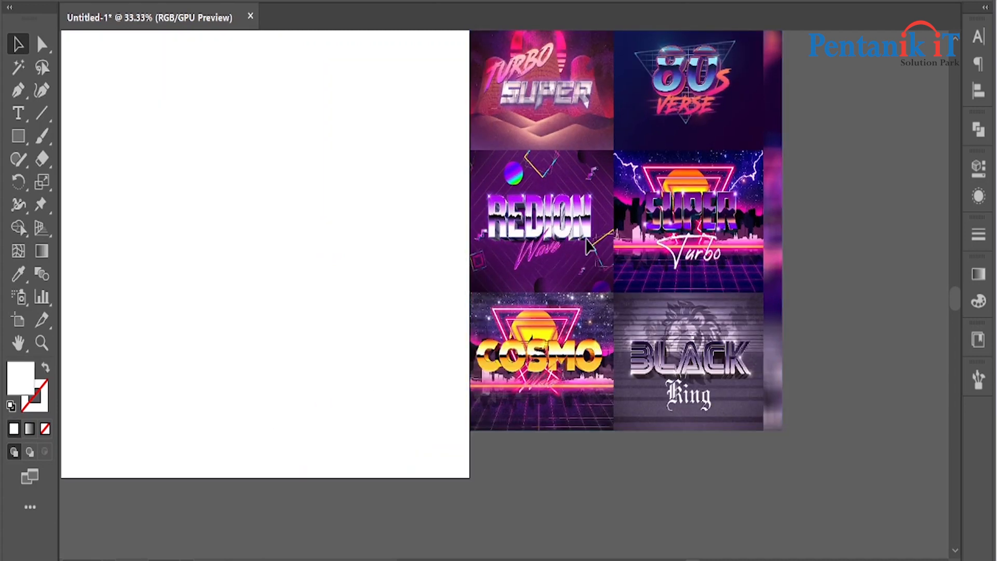
Step: Add the point text "redion" on the artboard beside the reference's REDION Wave logo
scroll(520, 221, "up", 2)
left_click(18, 113)
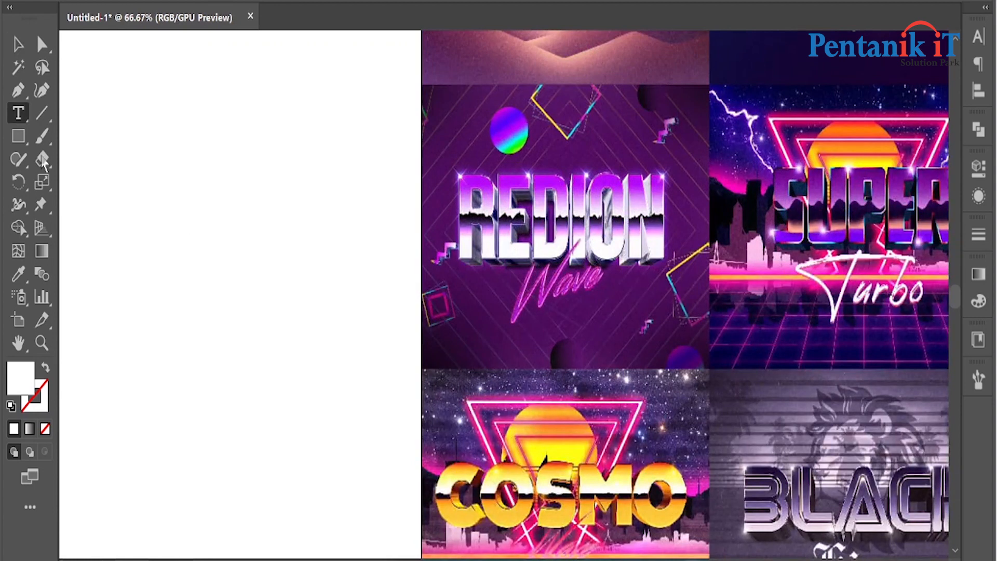
left_click(216, 258)
type("red")
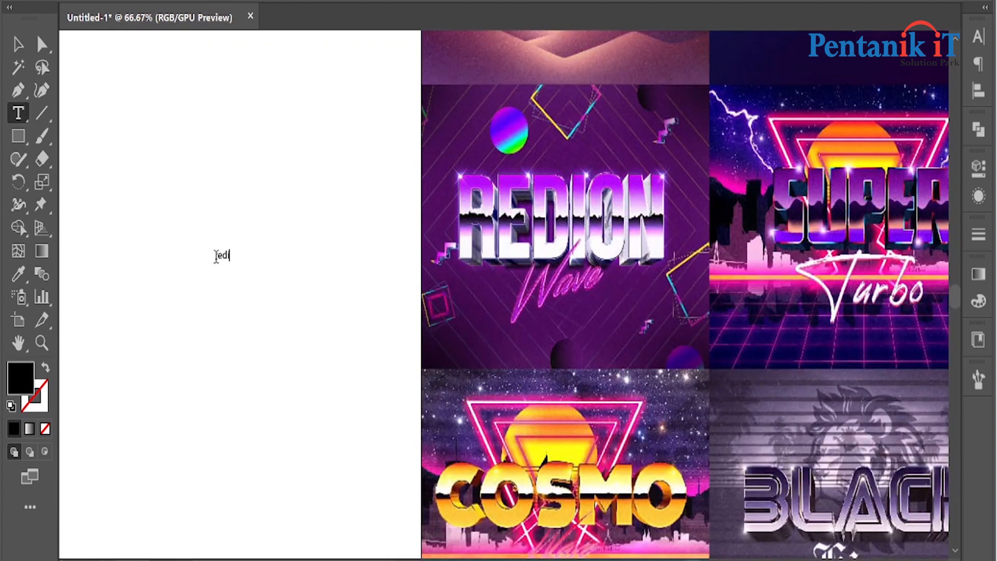
Step: Enlarge the redion text to about 119 pt and set it in all caps
left_click(18, 44)
left_click_drag(241, 263, 350, 315)
left_click(979, 37)
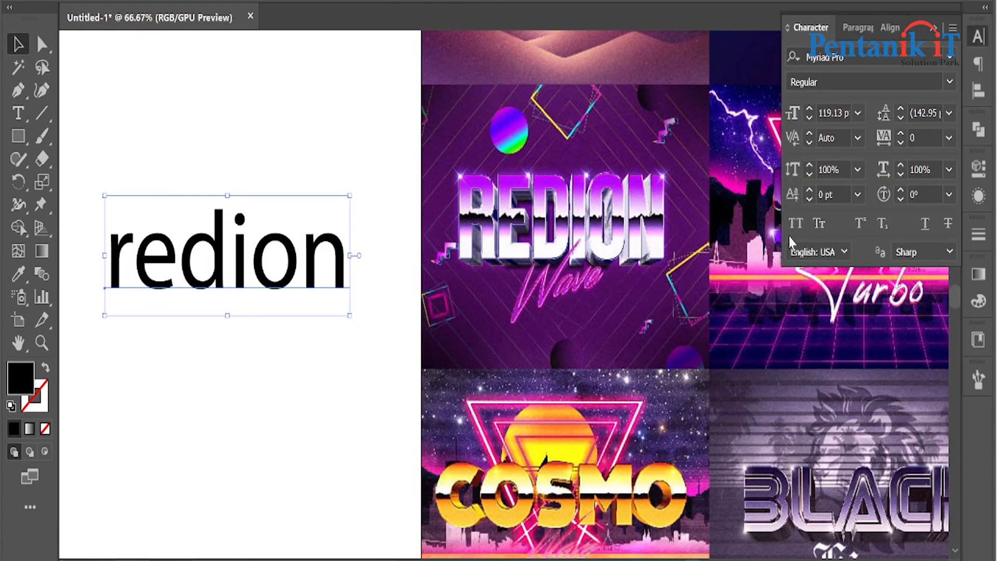
left_click(795, 224)
Step: Preview the REDION text in the listed fonts, from Bahnschrift to Acumin Variable Concept, and browse further down
left_click(951, 61)
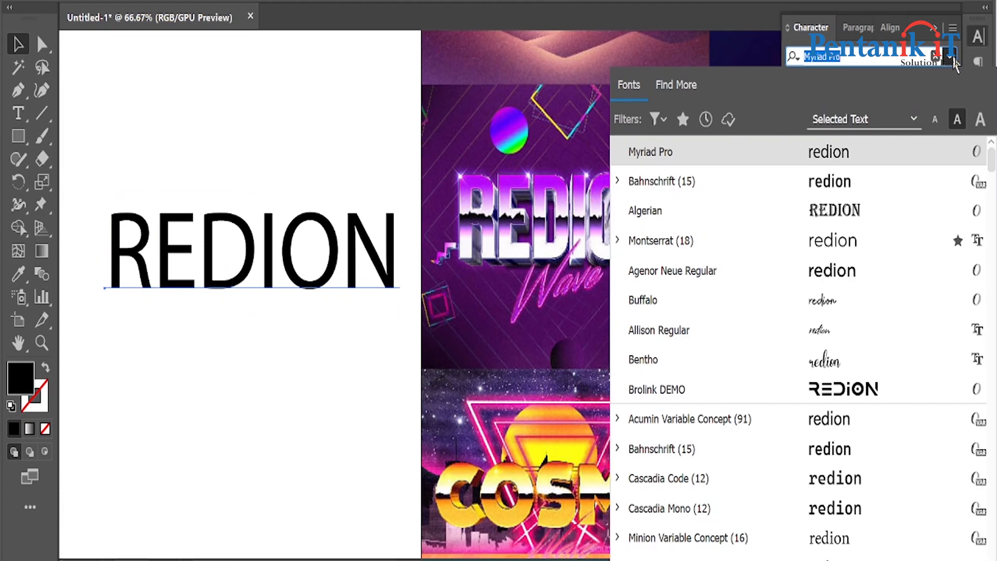
key("Down")
key("Down")
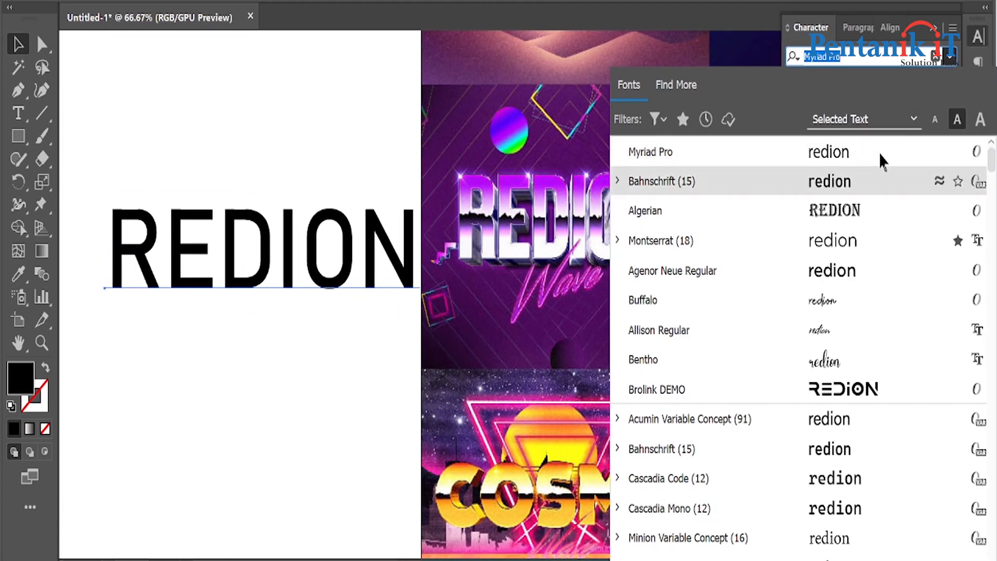
key("Down")
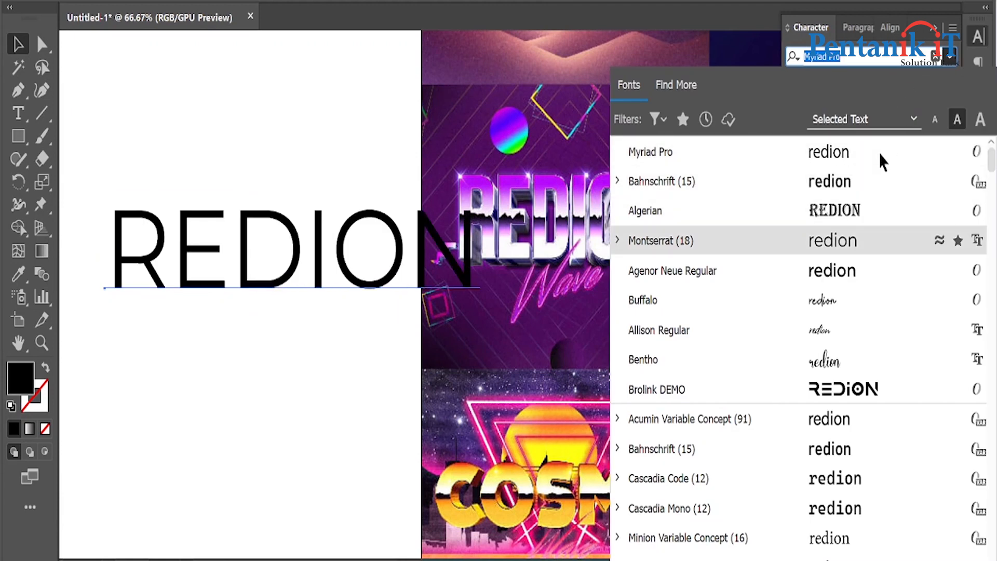
key("Down")
key("Down")
key("Down")
key("Down")
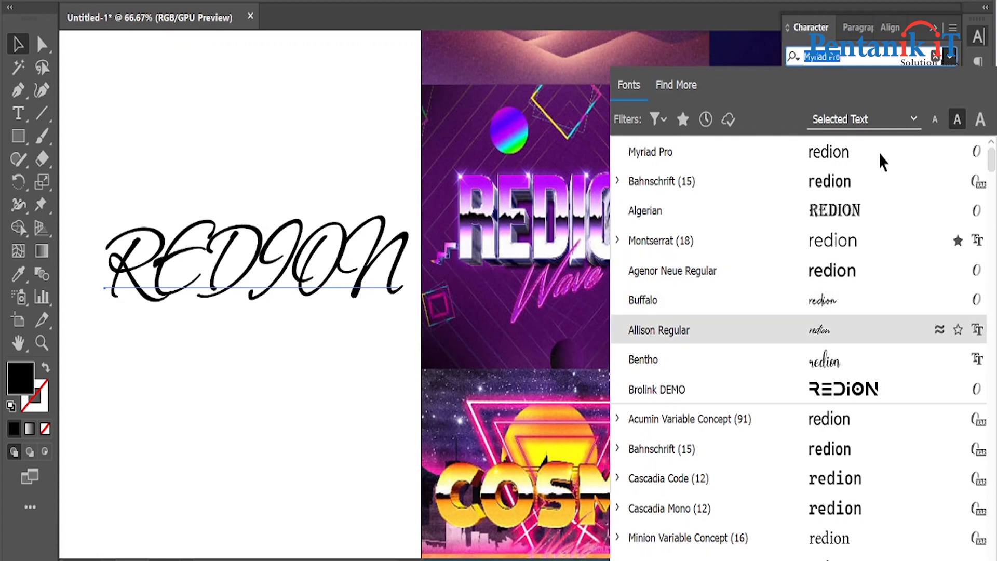
key("Down")
key("Down")
key("Down")
key("Up")
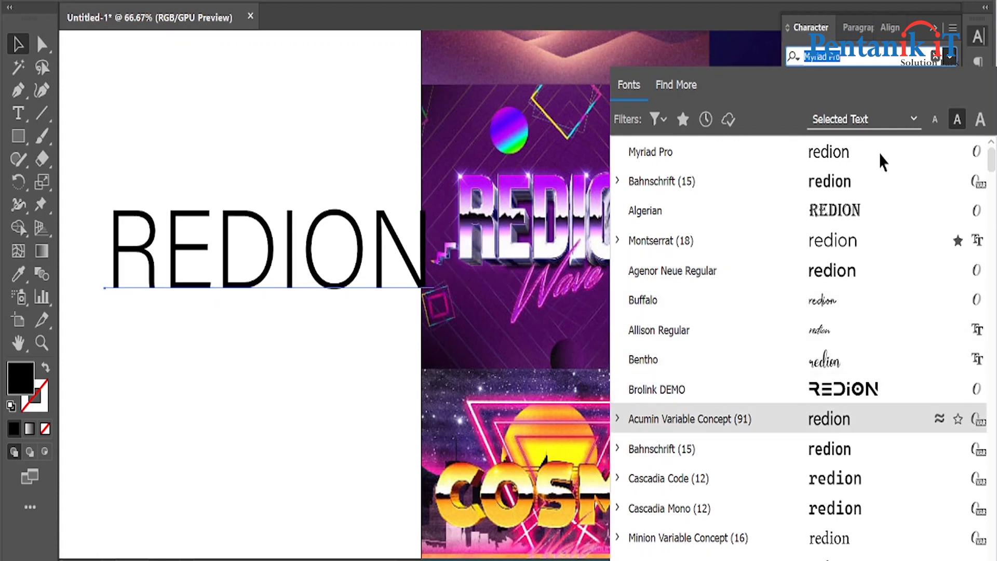
scroll(879, 151, "down", 2)
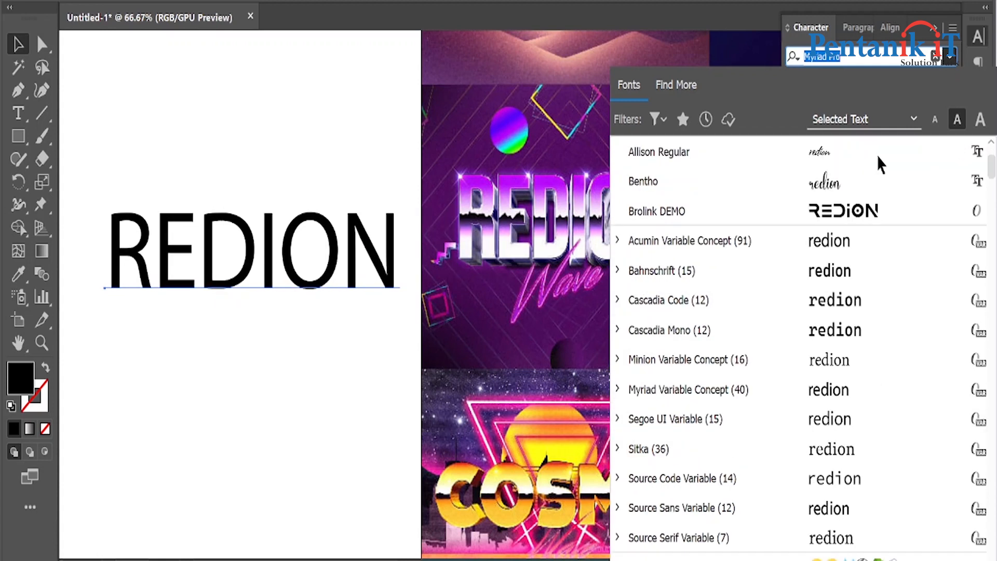
Step: Set the REDION text in Bahnschrift Bold SemiCondensed
type("b")
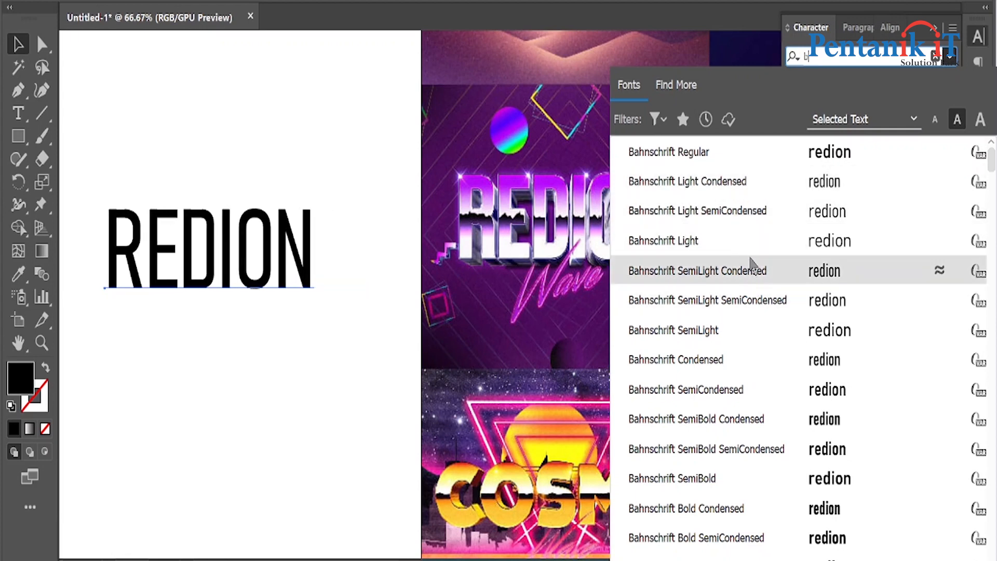
left_click(709, 538)
left_click(930, 82)
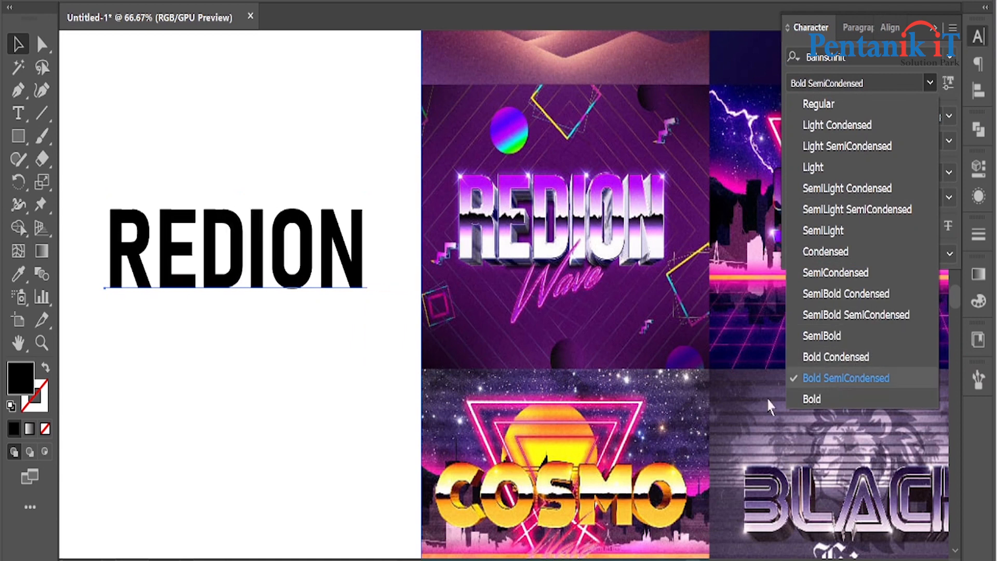
left_click(239, 219)
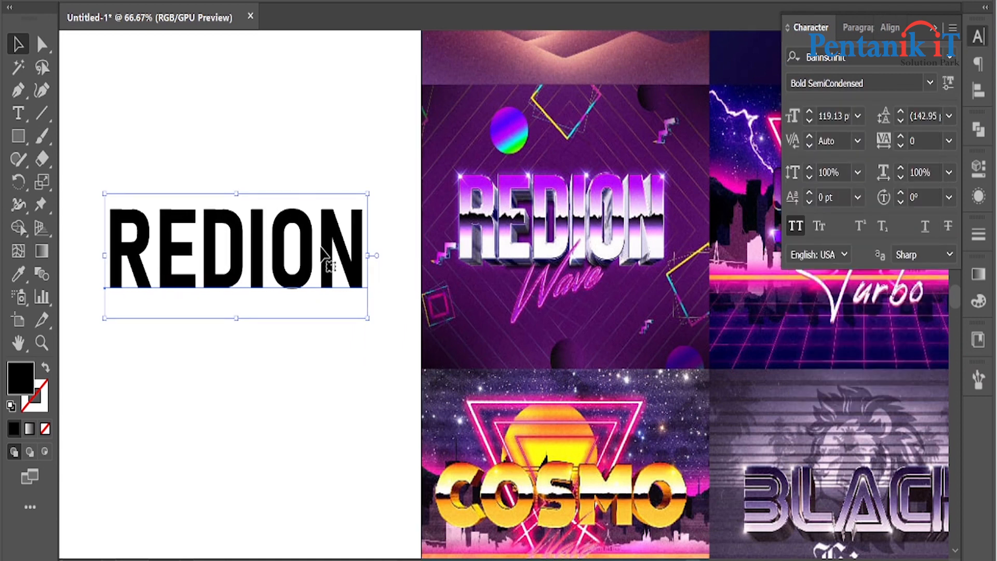
Step: Convert the REDION text to outlines
scroll(325, 254, "down", 1)
right_click(259, 263)
left_click(291, 331)
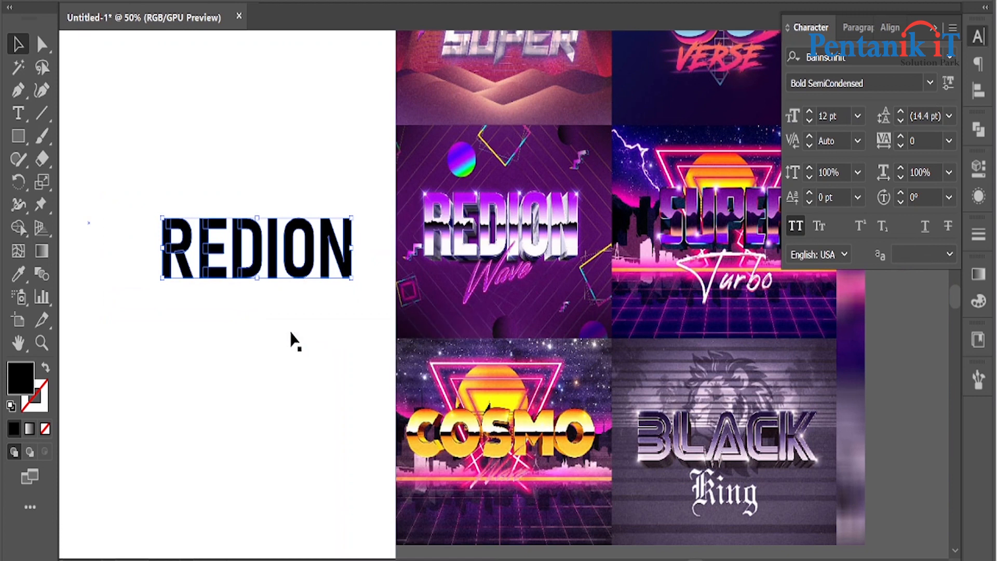
right_click(204, 267)
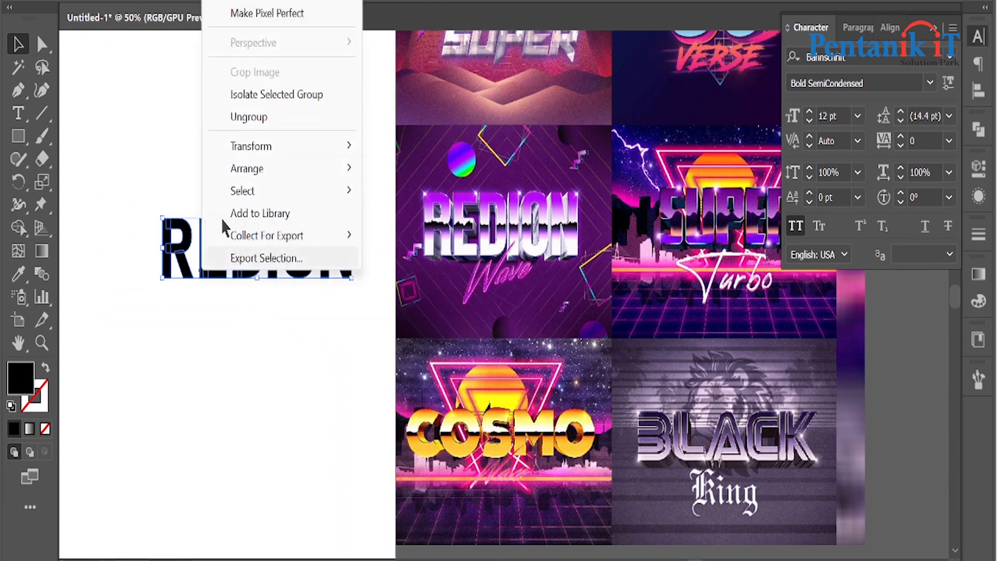
left_click(983, 127)
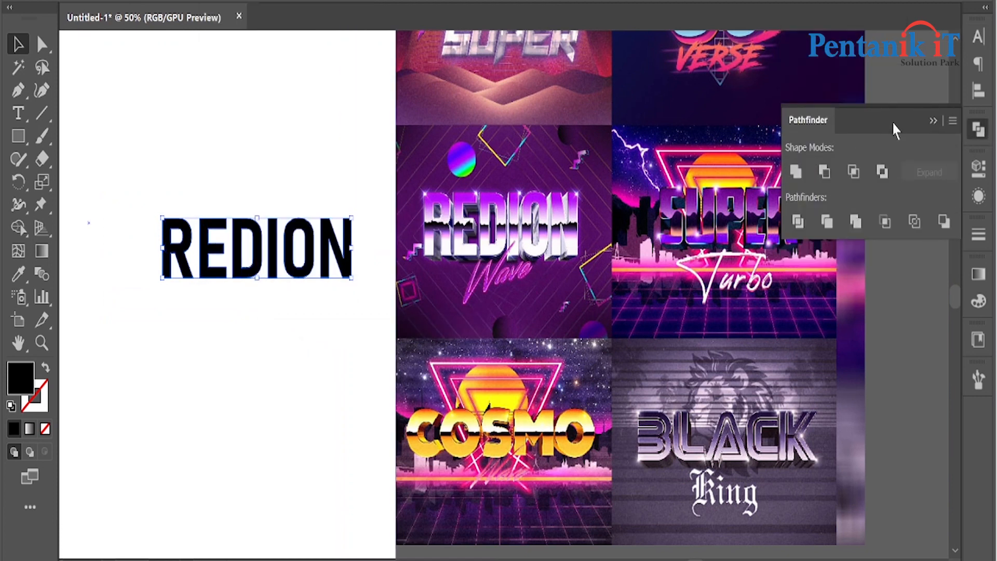
left_click(934, 122)
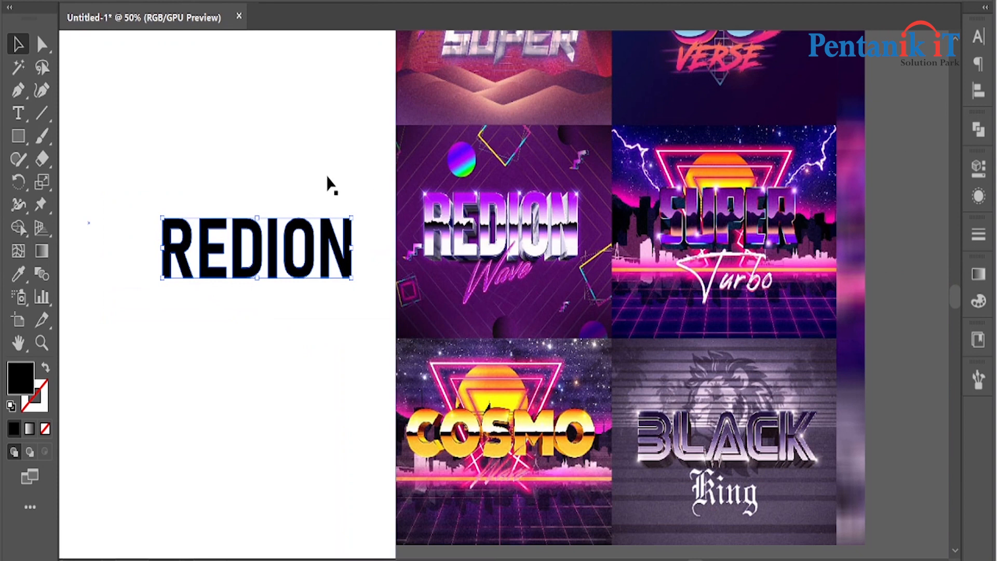
left_click(329, 183)
left_click(978, 130)
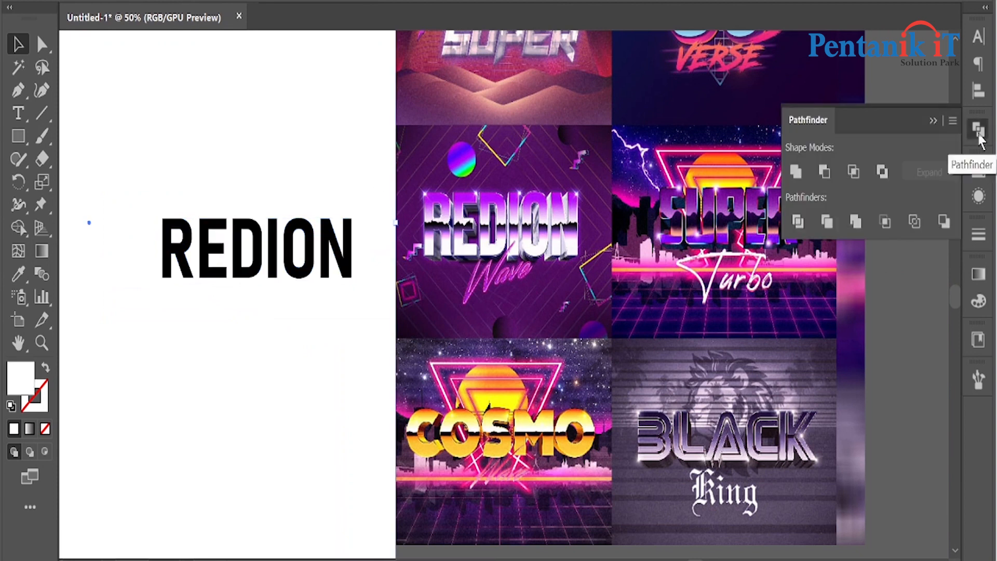
left_click(977, 134)
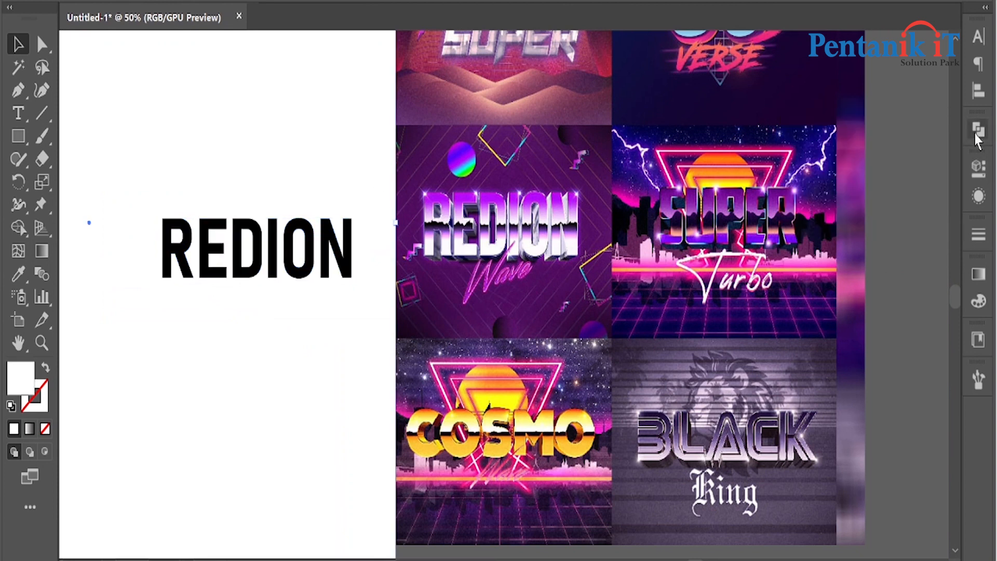
Step: Undo the accidental move of the white background rectangle and lock it so only the lettering can be selected
left_click_drag(160, 213, 464, 471)
key("ctrl+z")
key("ctrl+2")
left_click(261, 275)
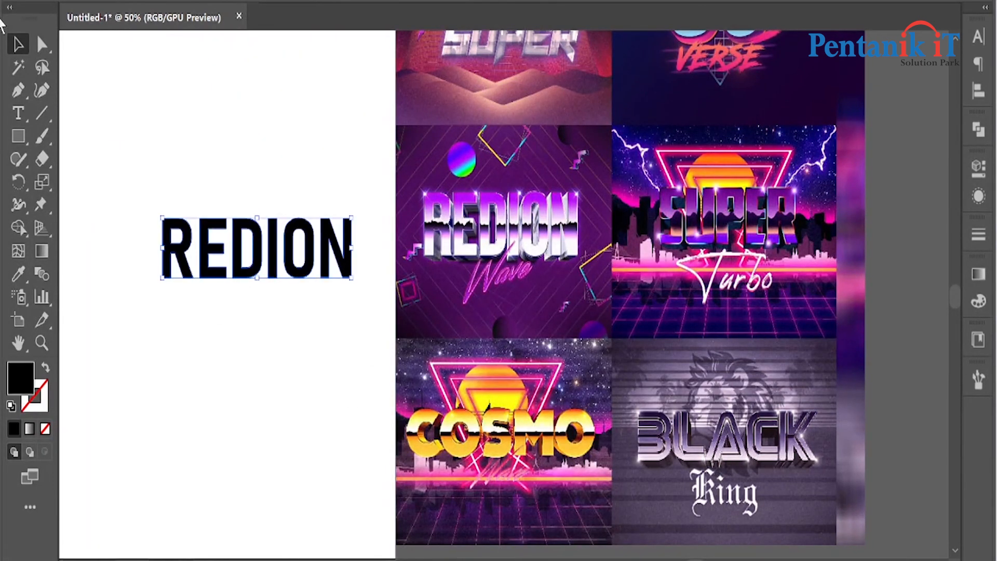
left_click_drag(133, 159, 329, 311)
left_click(312, 302)
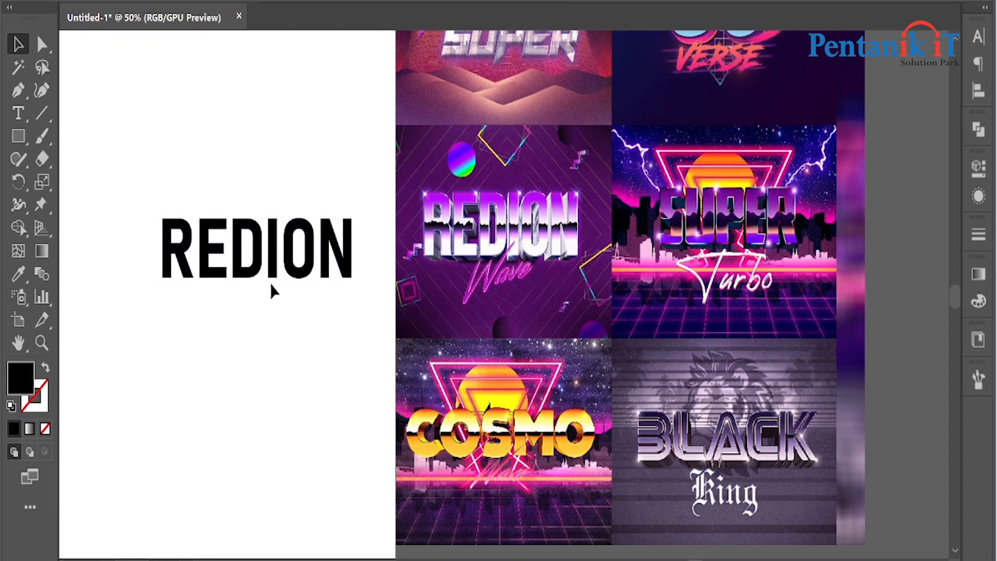
Step: Draw a horizontal line through the middle of the outlined REDION lettering, spanning slightly past both ends
left_click(254, 270)
scroll(300, 173, "up", 1)
scroll(466, 258, "up", 2)
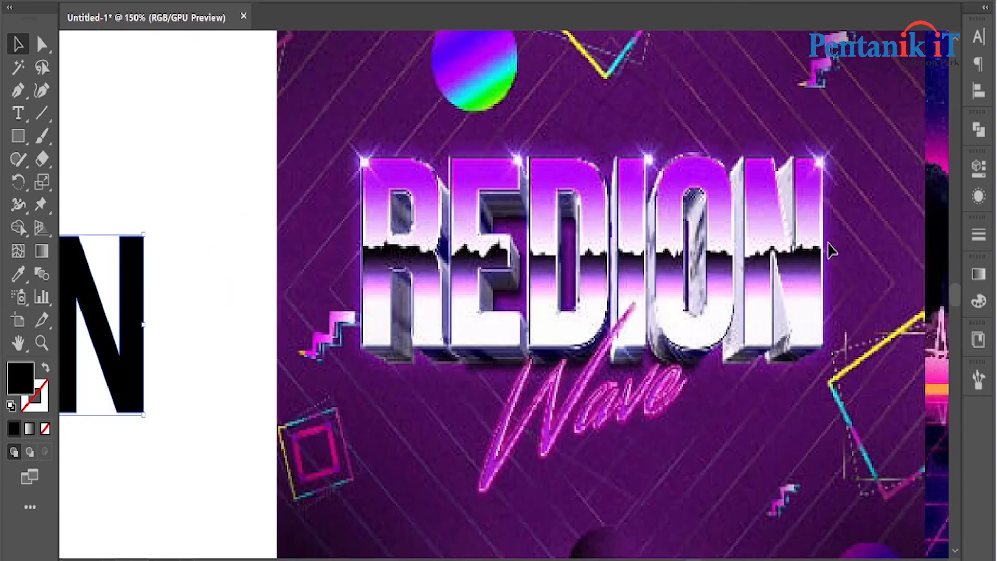
scroll(464, 261, "down", 2)
scroll(460, 257, "up", 3)
scroll(659, 278, "down", 2)
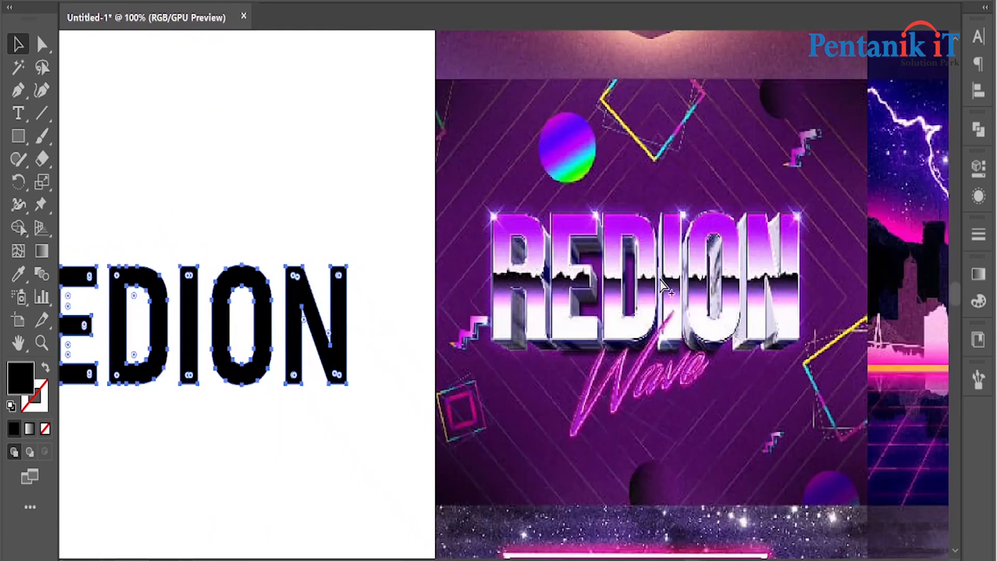
left_click(302, 170)
left_click_drag(235, 180, 403, 137)
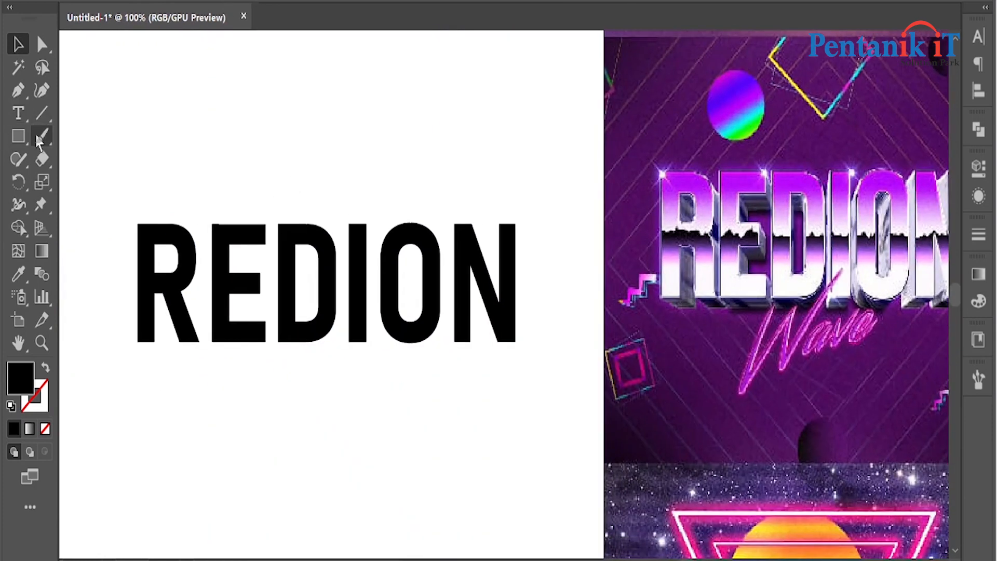
left_click(42, 113)
left_click_drag(130, 283, 541, 283)
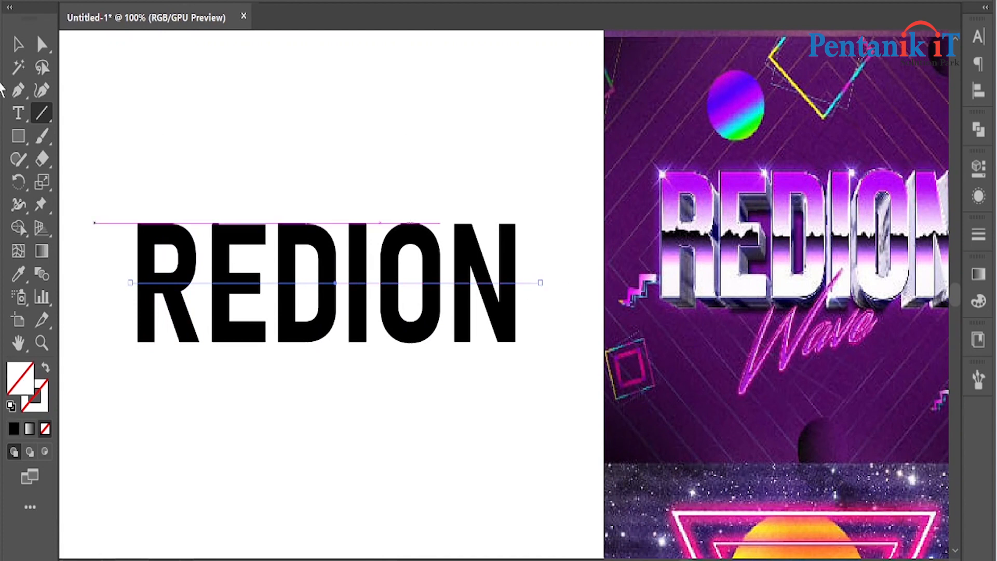
Step: Select the line and the REDION lettering and align them to each other's horizontal and vertical centers
left_click(16, 46)
left_click_drag(142, 188, 540, 312)
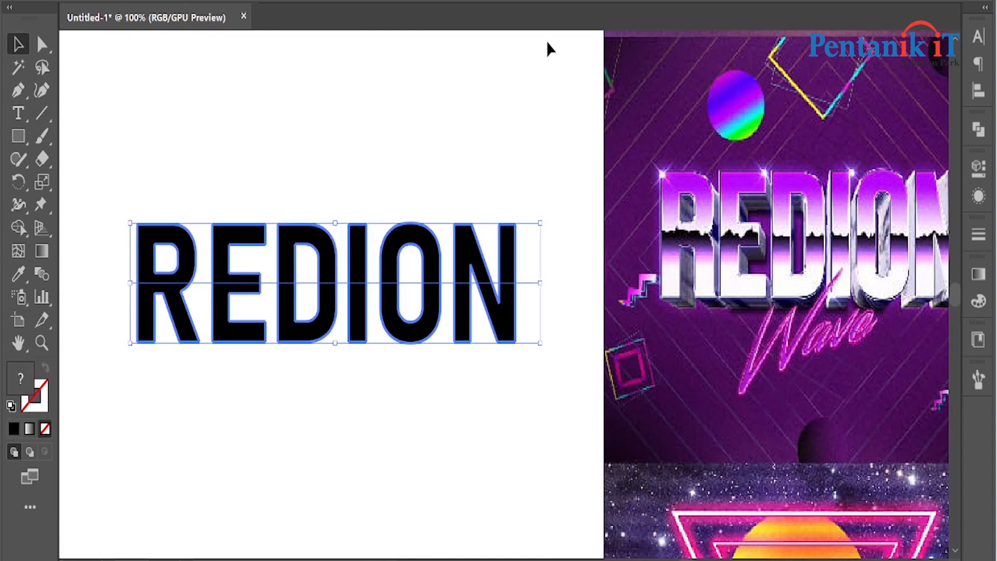
left_click(974, 95)
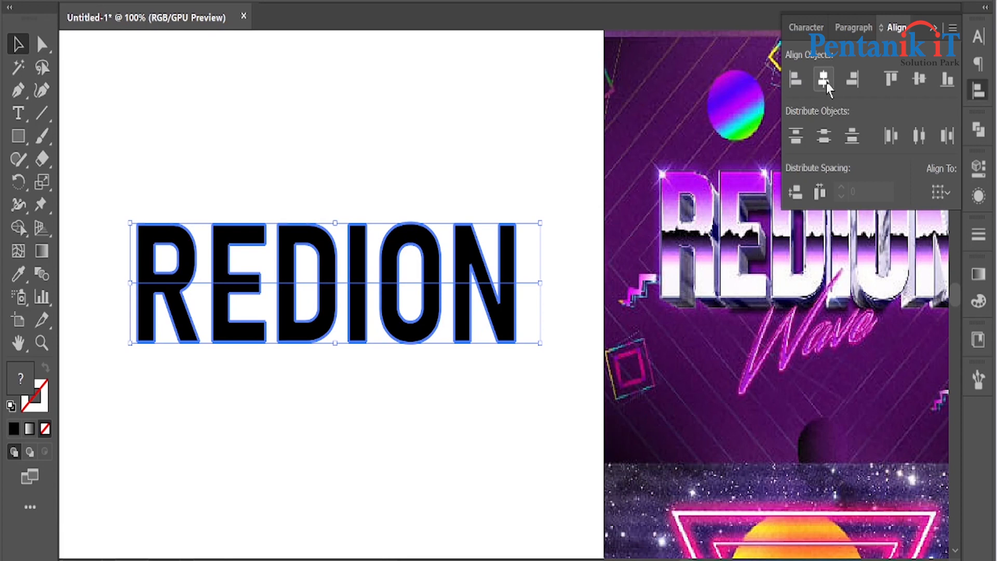
left_click(823, 79)
left_click(920, 79)
left_click(372, 312)
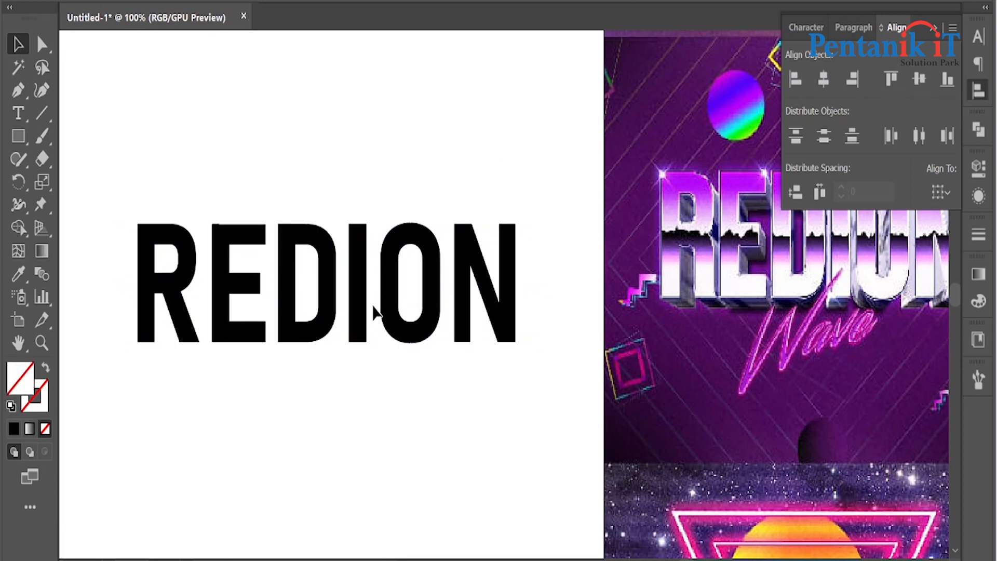
Step: Give the horizontal line across the REDION lettering a white (ffffff) stroke
left_click(34, 400)
left_click(14, 428)
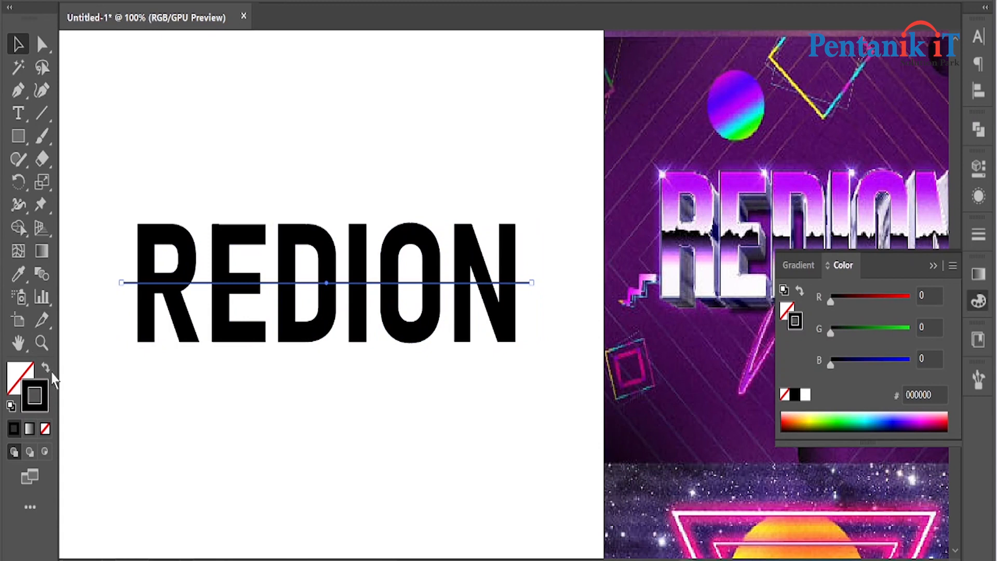
double_click(45, 398)
type("fcfcfc")
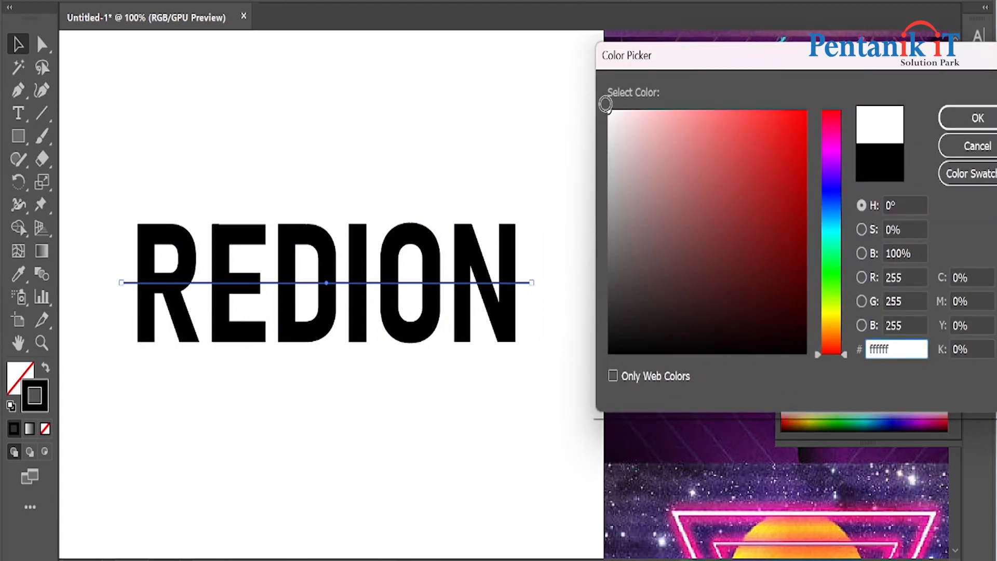
left_click(971, 118)
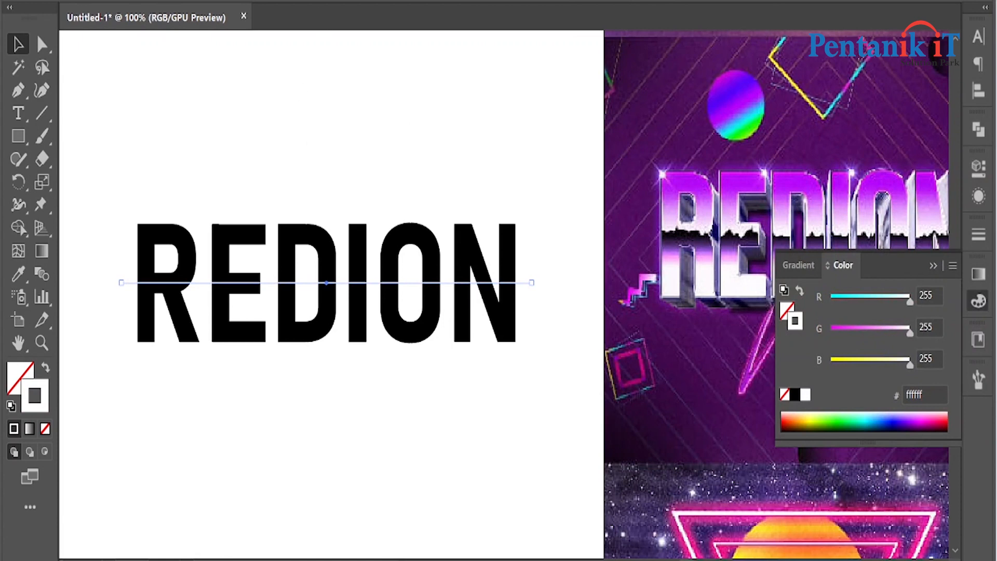
Step: Open the Zig Zag distortion effect for the white line, turn on its preview and keep the lettering in view
left_click(240, 0)
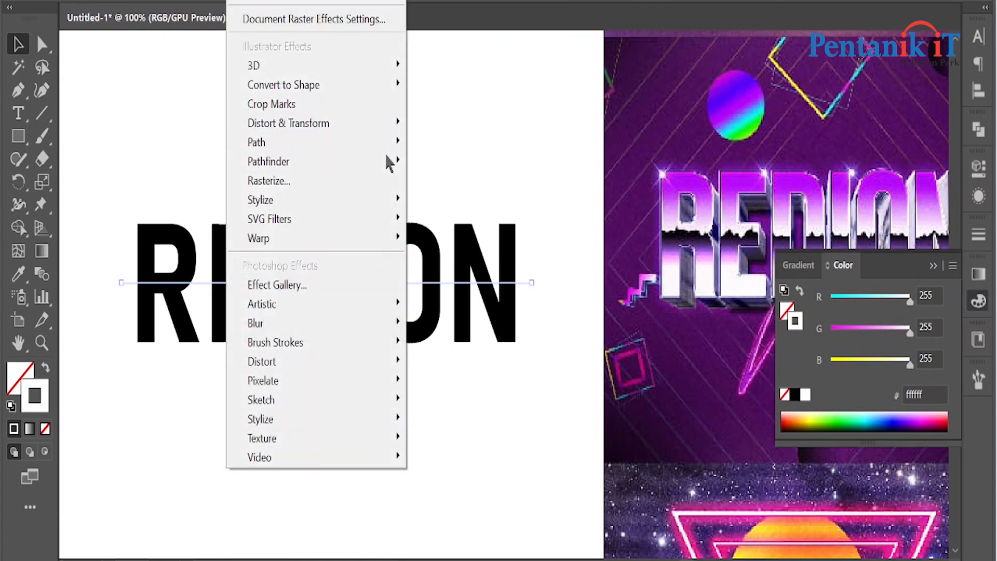
mouse_move(328, 134)
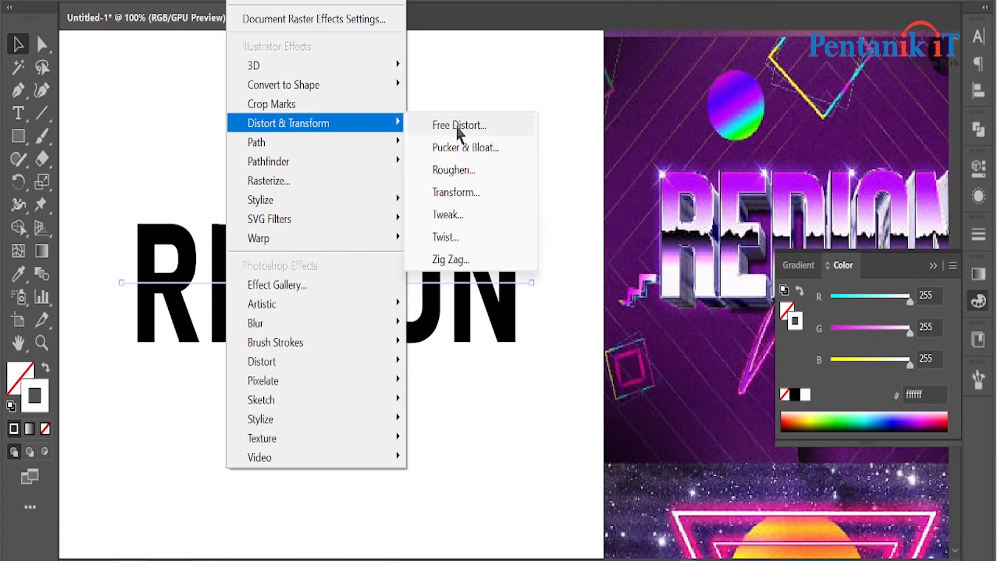
left_click(459, 259)
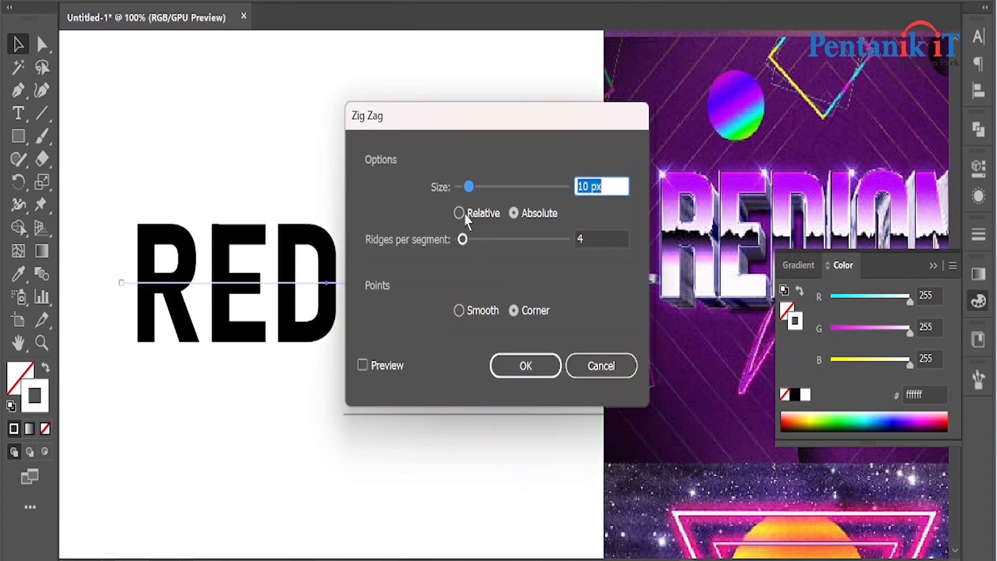
left_click_drag(447, 124, 486, 0)
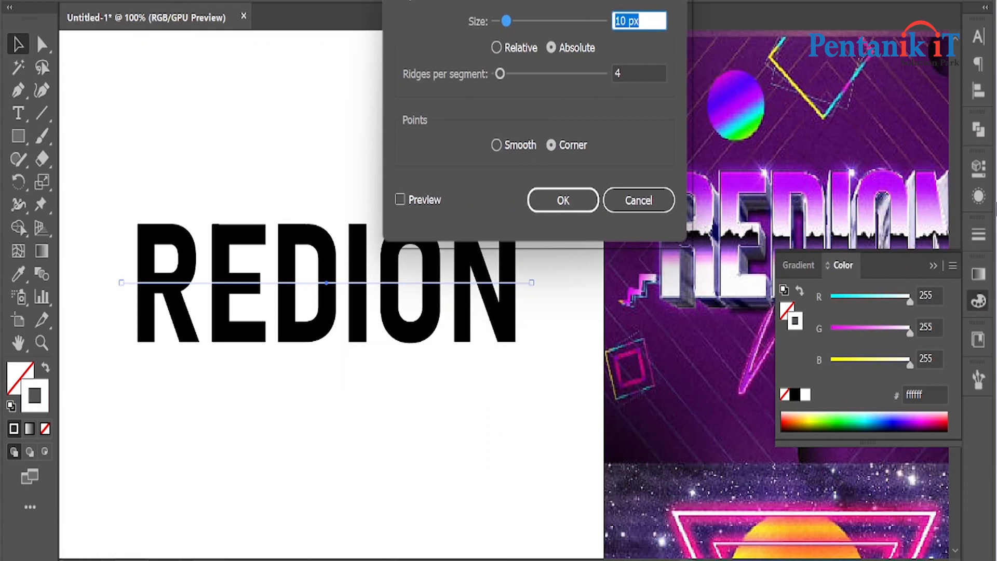
left_click(401, 200)
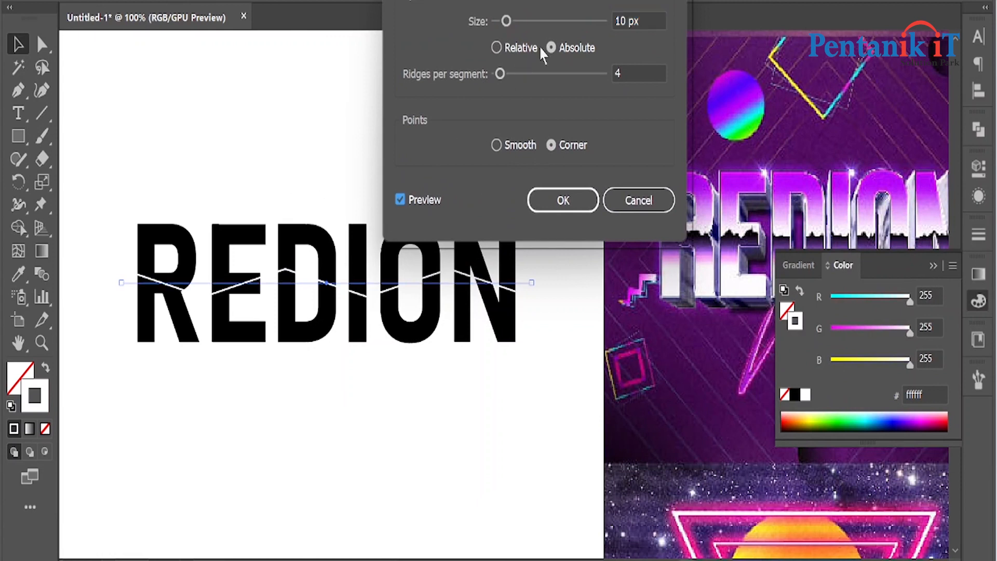
Step: Try Zig Zag sizes up to 31 px on the white line and bring the size back down to 12 px
left_click(634, 22)
key("Up")
key("Up")
key("Up")
key("Up")
key("Up")
key("Up")
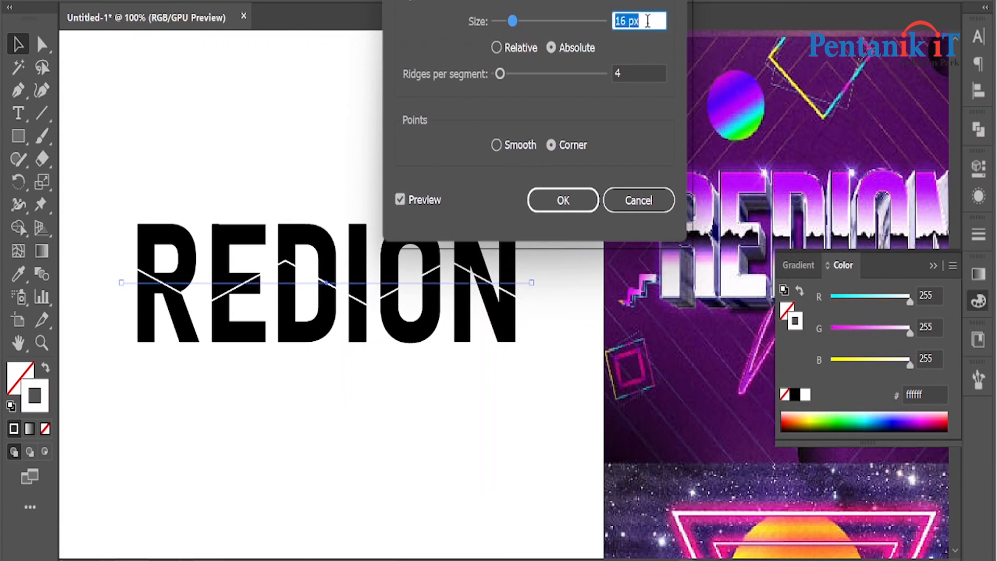
key("Up")
key("Up")
key("Up")
key("Up")
key("Up")
key("Up")
key("Up")
key("Up")
key("Up")
key("Up")
key("Up")
key("Up")
key("Up")
key("Up")
key("Up")
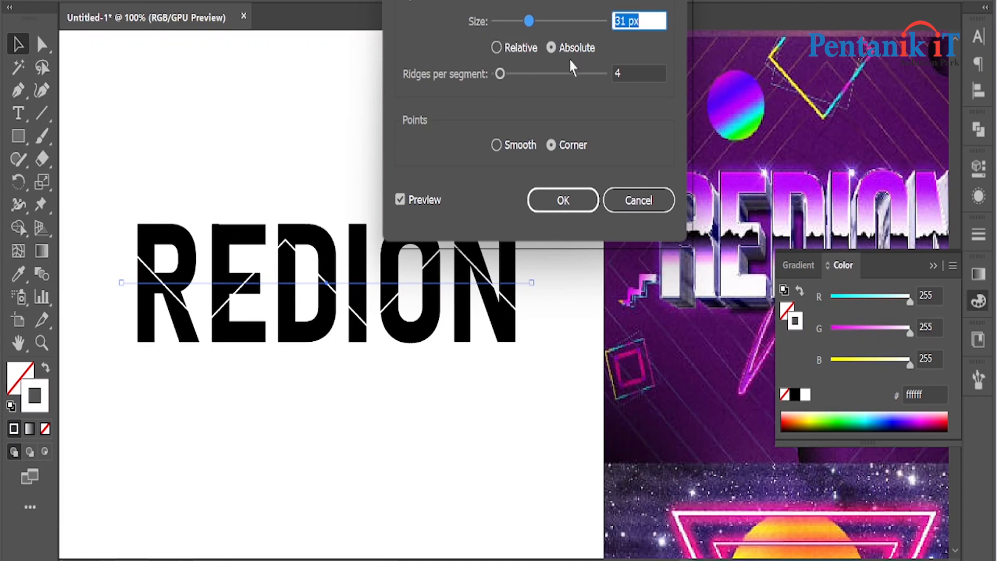
key("Down")
key("Down")
key("Down")
key("Down")
key("Down")
key("Down")
key("Down")
key("Down")
key("Down")
key("Down")
key("Down")
key("Down")
key("Down")
key("Down")
key("Down")
key("Down")
key("Down")
key("Down")
key("Down")
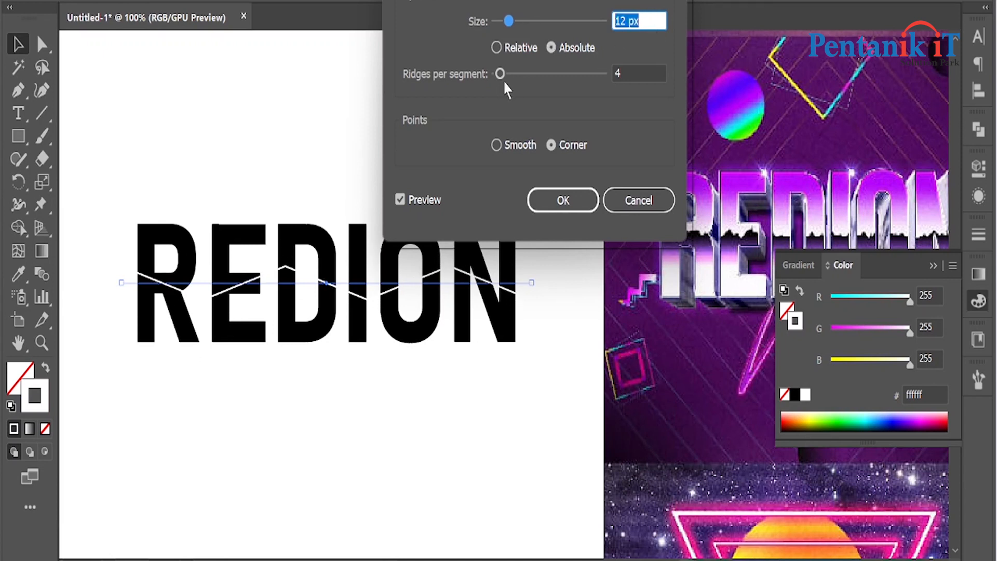
Step: Set the Zig Zag effect to 22 ridges per segment and an absolute size of 2 px
left_click(636, 73)
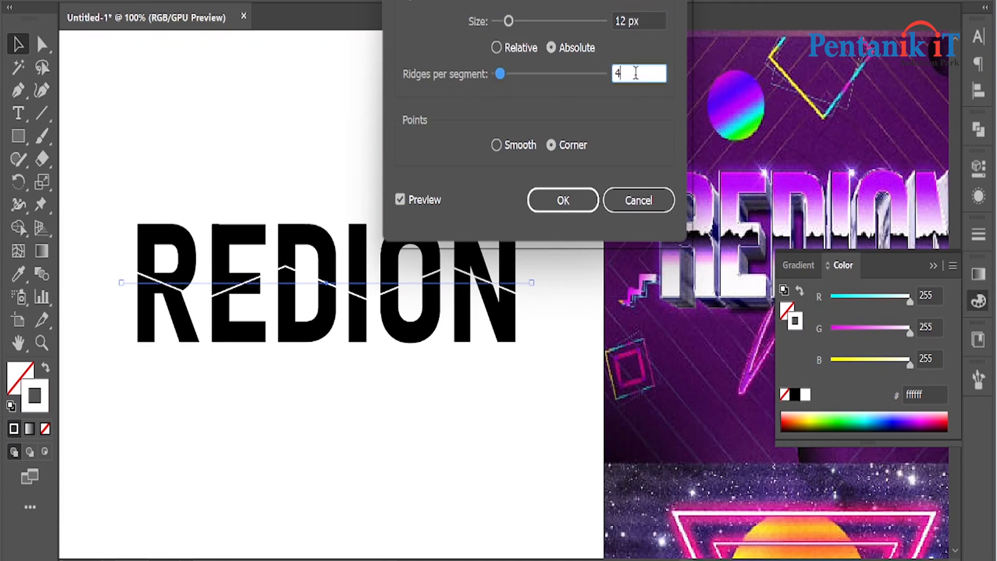
key("Up")
key("Up")
key("Up")
key("Up")
key("Up")
key("Up")
key("Up")
key("Up")
key("Up")
key("Up")
key("Up")
key("Up")
key("Up")
key("Up")
key("Up")
key("Up")
key("Up")
key("Up")
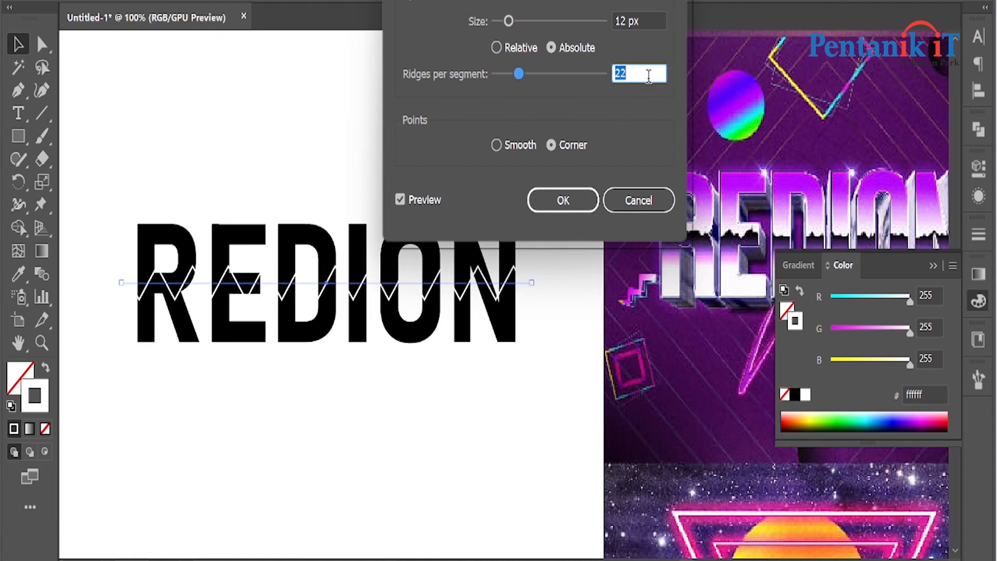
left_click(649, 15)
key("Down")
key("Down")
key("Down")
key("Down")
key("Down")
key("Down")
key("Down")
key("Down")
key("Down")
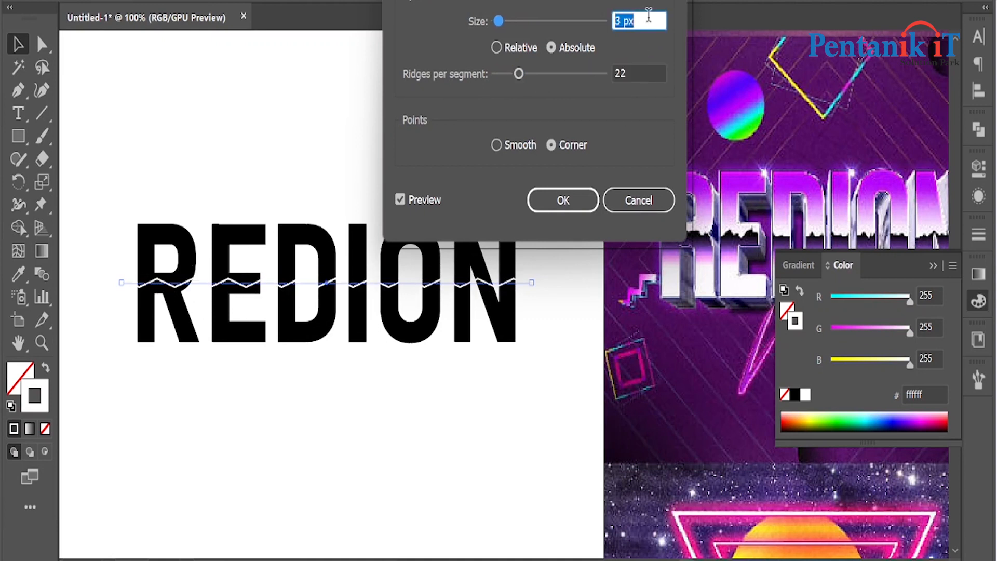
key("Down")
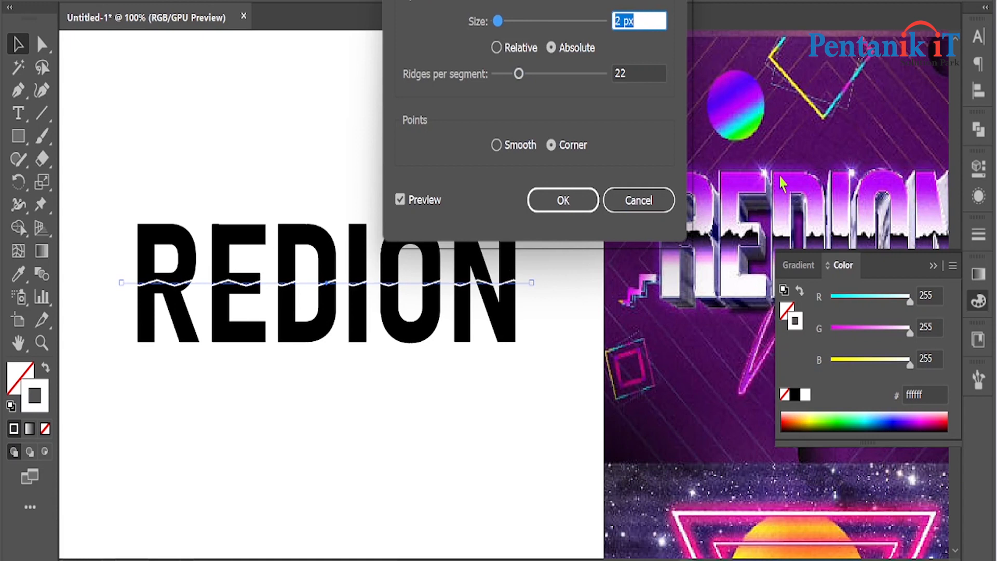
Step: Raise the Zig Zag effect to 30 ridges per segment and apply it to the line
left_click(638, 74)
key("Up")
key("Up")
key("Up")
key("Up")
key("Up")
key("Up")
key("Up")
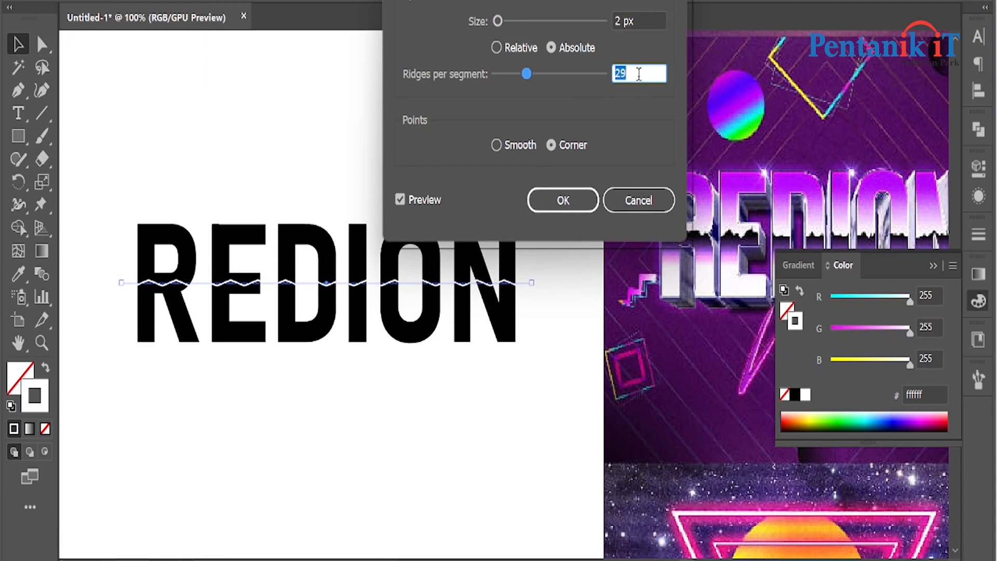
key("Up")
left_click(558, 200)
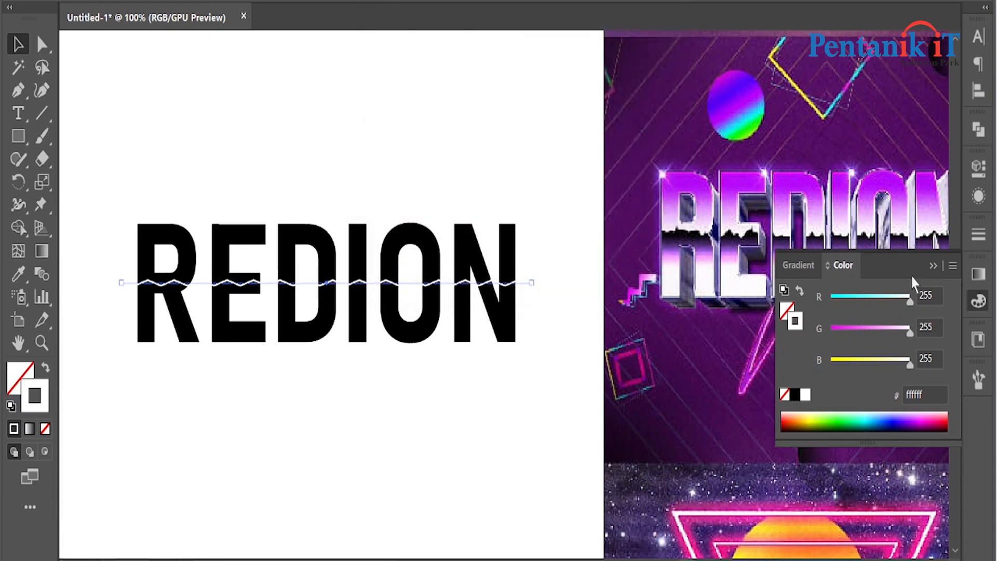
Step: Expand the appearance of the zigzag line into an editable path
left_click(933, 267)
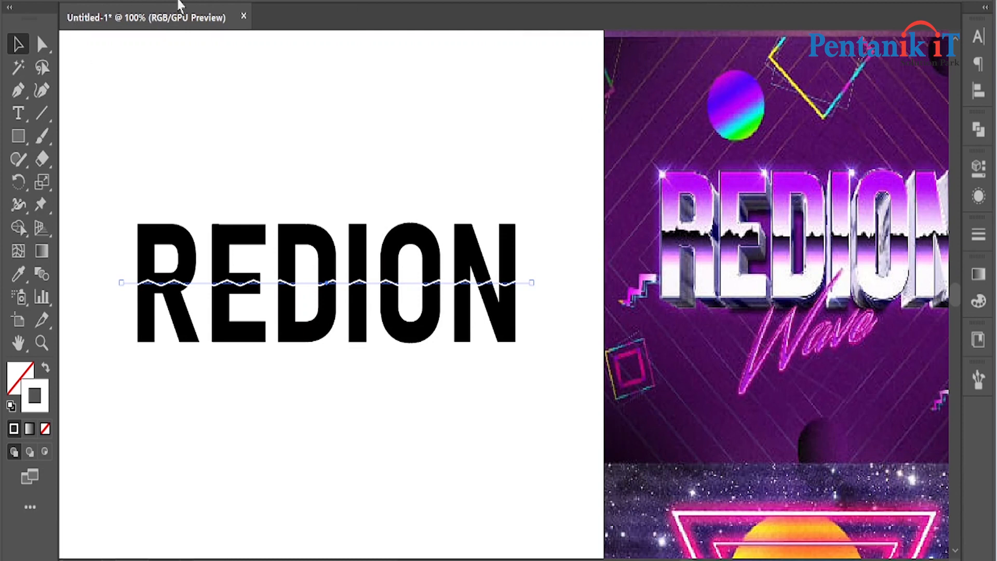
left_click(217, 183)
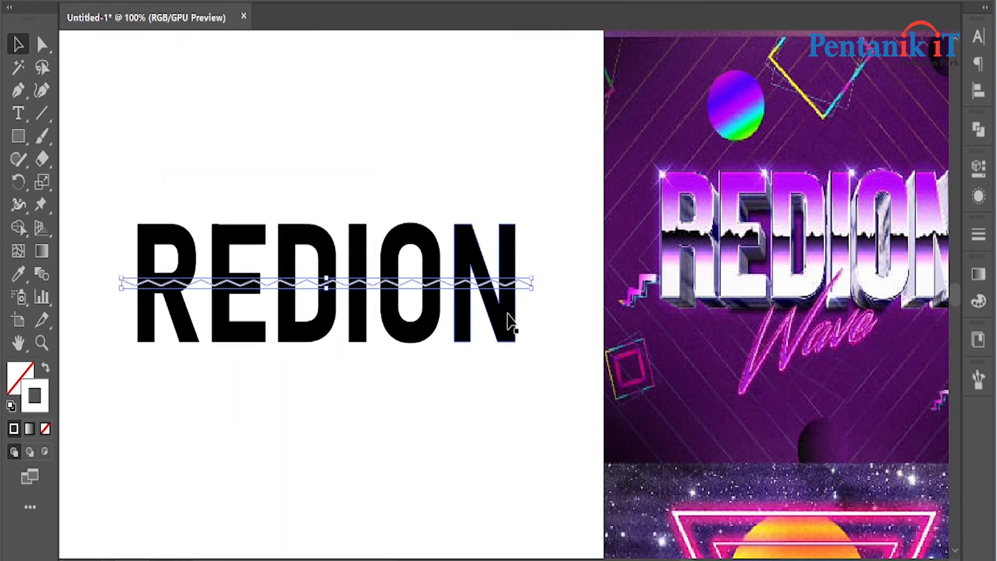
Step: Make the zigzag irregular by raising single peaks over the R and D and lowering a valley over the E with Direct Selection
scroll(160, 287, "up", 3)
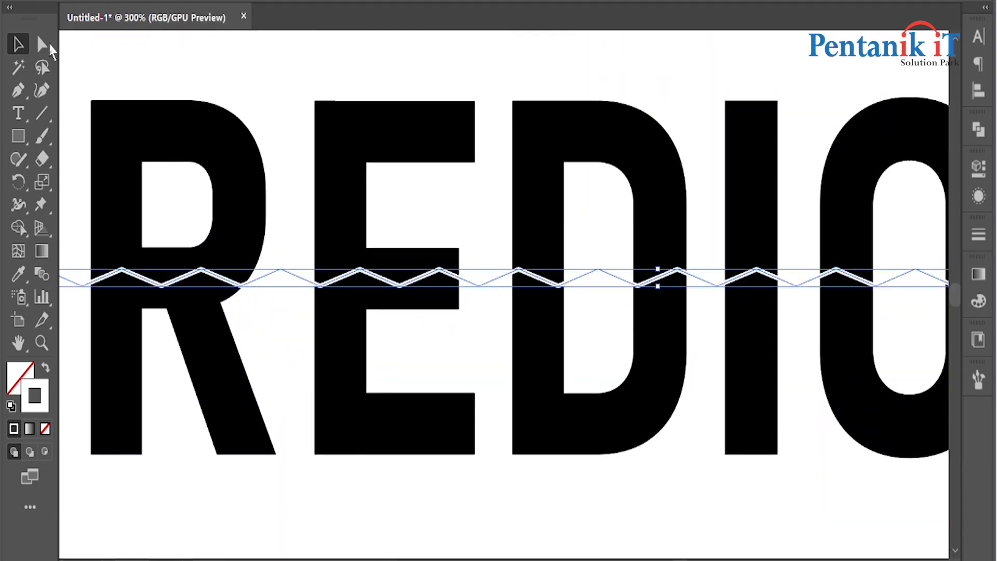
left_click(48, 45)
scroll(270, 385, "up", 2)
left_click_drag(183, 204, 179, 161)
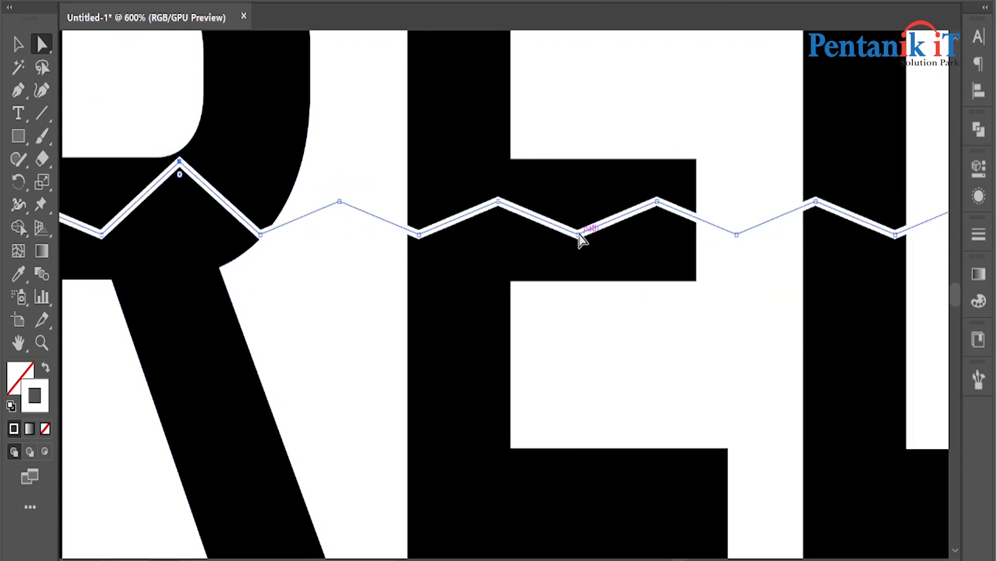
left_click_drag(578, 236, 577, 262)
left_click_drag(745, 274, 281, 289)
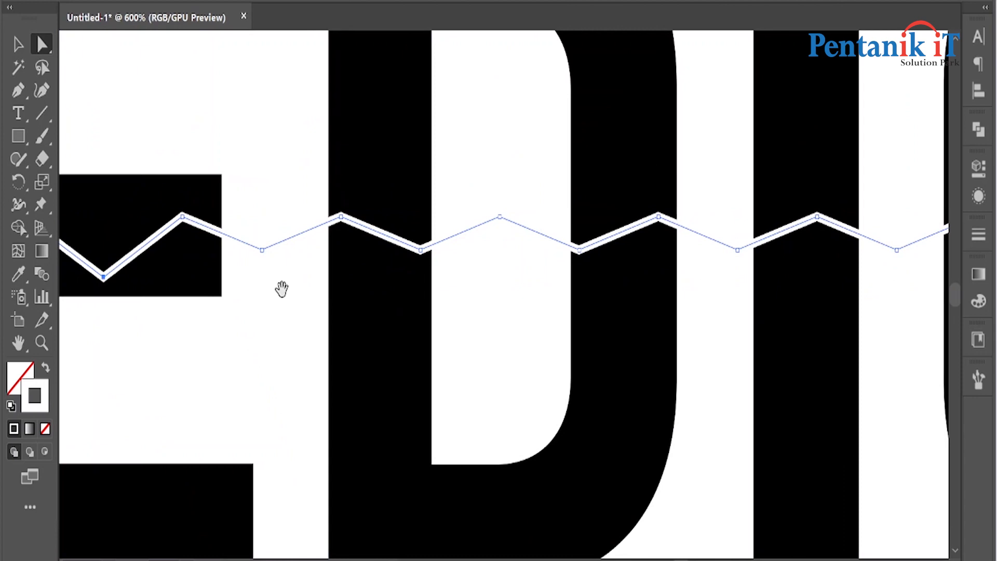
left_click_drag(341, 216, 362, 166)
Step: Raise single zigzag peaks over the I, the O and the N to continue the uneven line
left_click_drag(475, 148, 210, 243)
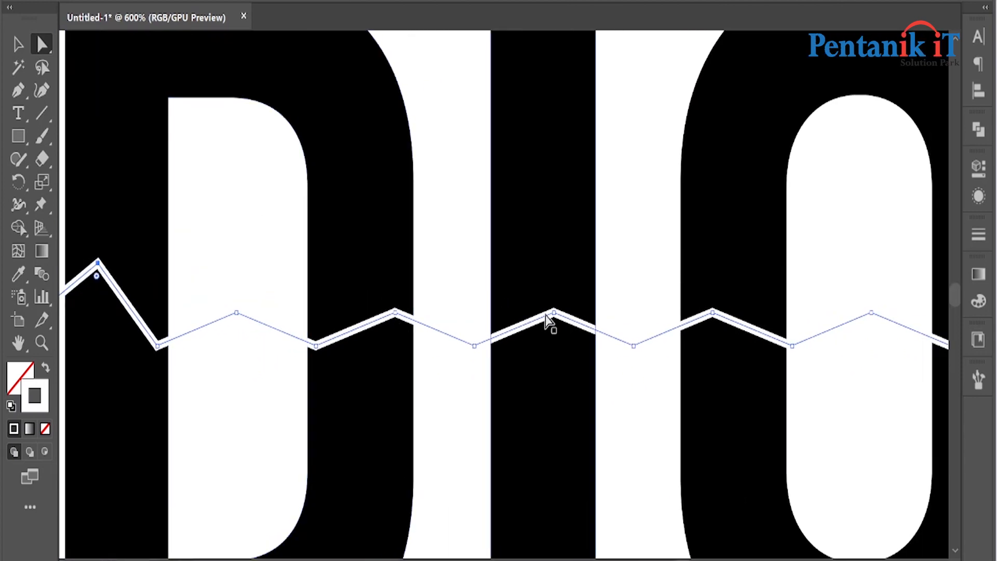
left_click_drag(554, 318, 517, 275)
scroll(532, 292, "down", 4)
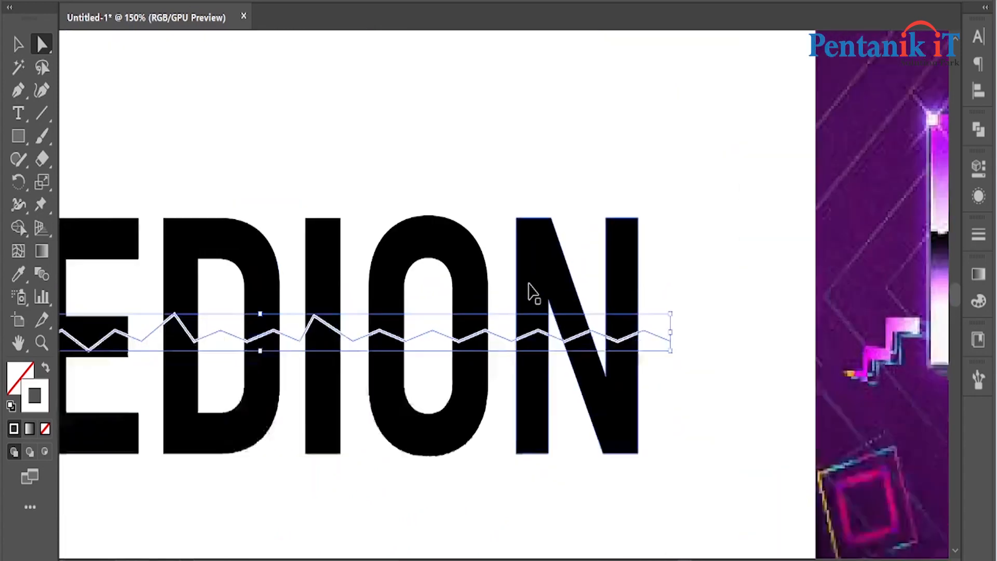
scroll(524, 296, "up", 2)
left_click_drag(464, 353, 451, 321)
left_click_drag(626, 357, 620, 311)
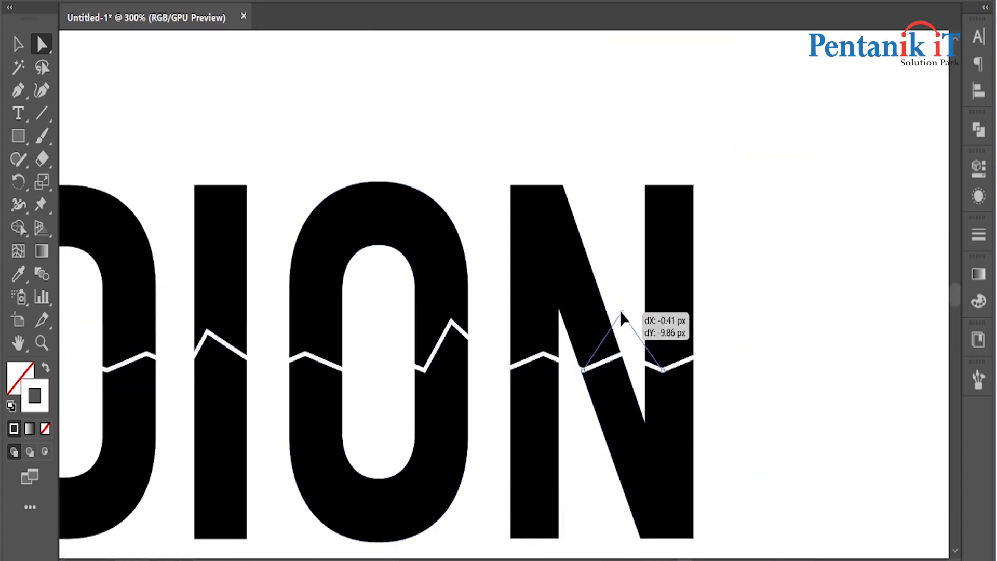
Step: Try to expand the reshaped zigzag line's stroke into a filled shape
key("ctrl+minus")
key("ctrl+minus")
key("ctrl+minus")
left_click(18, 45)
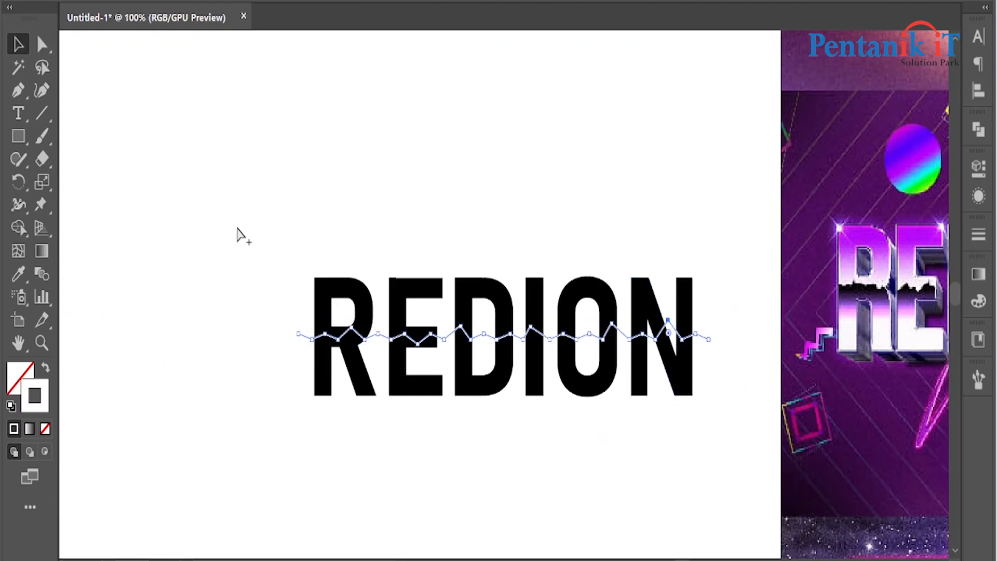
key("ctrl+minus")
scroll(470, 300, "up", 2)
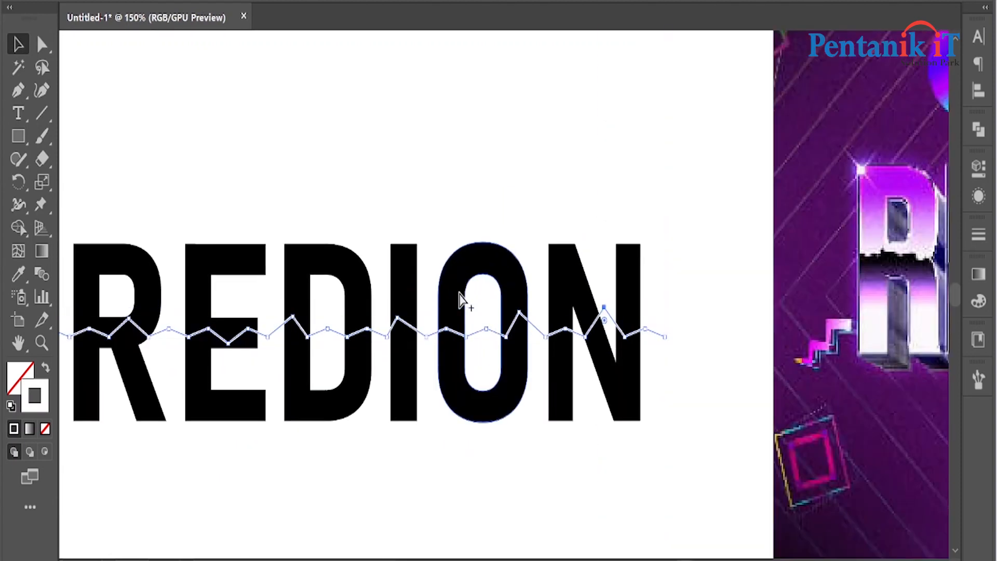
scroll(463, 285, "down", 1)
left_click(236, 2)
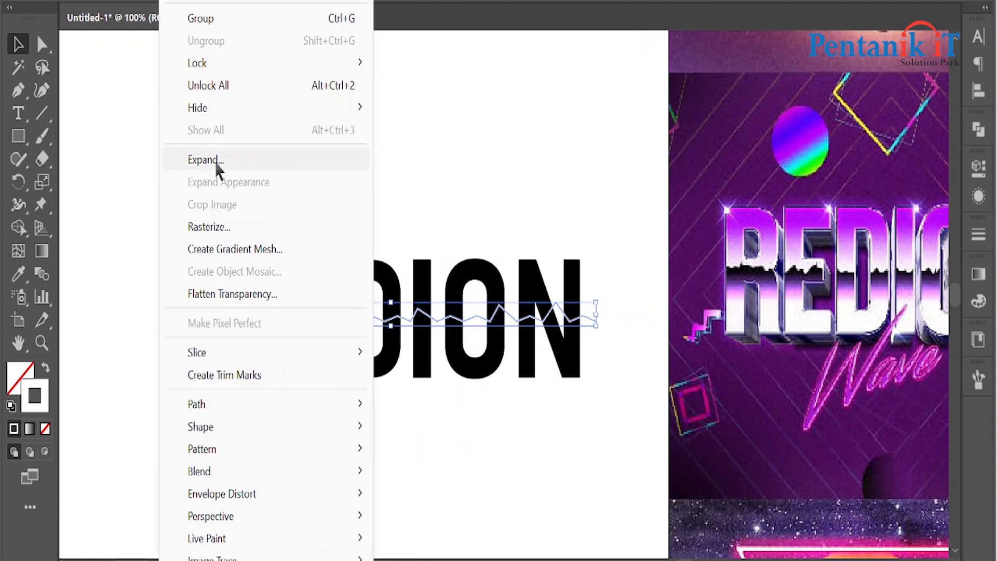
left_click(215, 158)
left_click(457, 380)
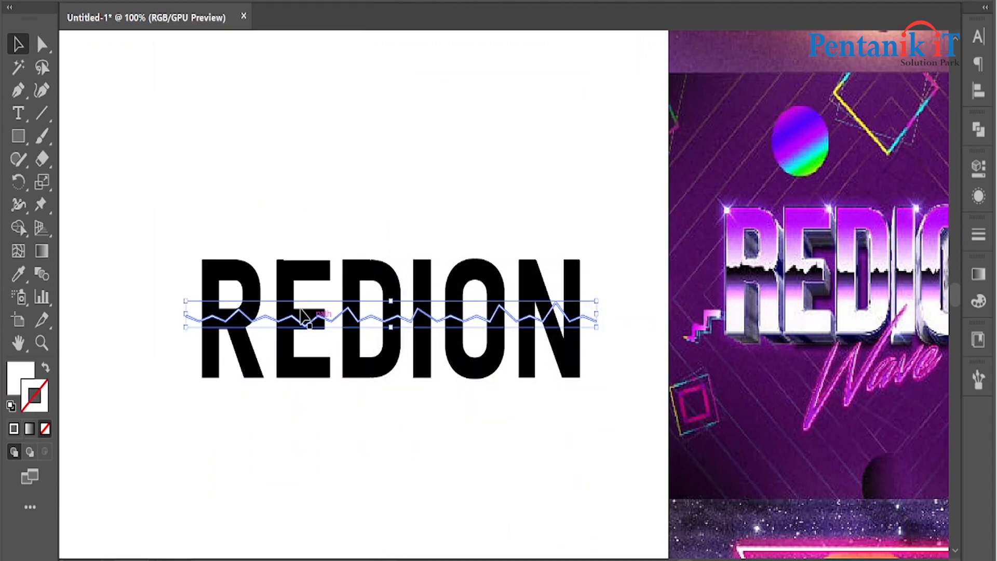
Step: Select the zigzag line with the lettering and split the letters into upper and lower halves along it using the Shape Builder tool
scroll(289, 291, "up", 2)
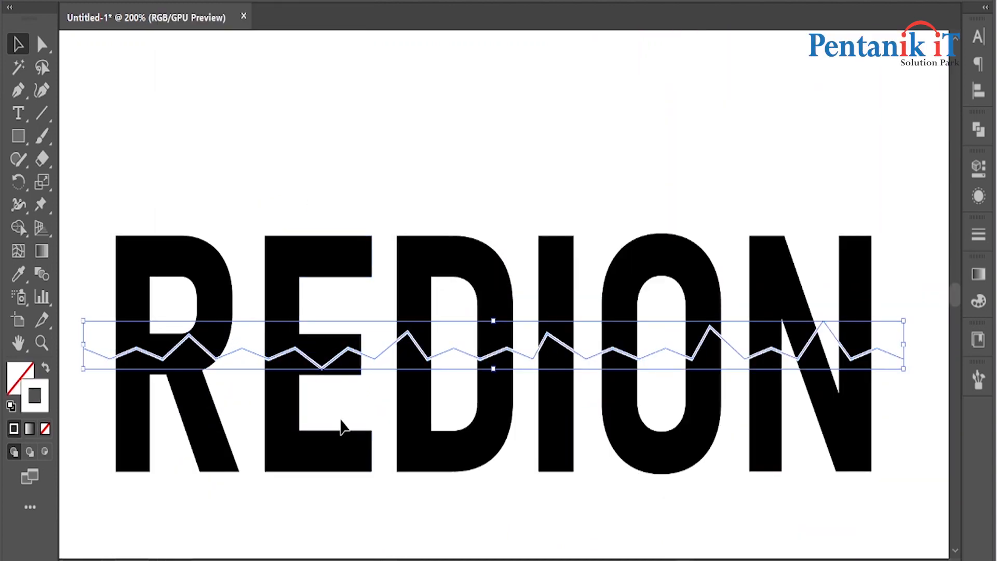
scroll(289, 300, "up", 4)
scroll(351, 390, "down", 6)
key("ctrl+a")
left_click(18, 227)
left_click_drag(242, 312, 642, 314)
left_click_drag(602, 391, 605, 389)
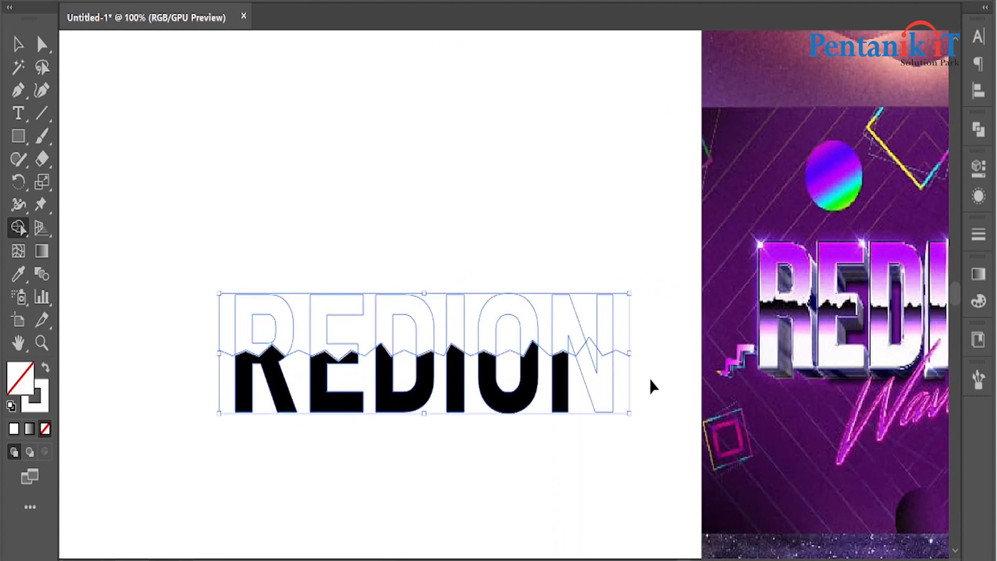
Step: Fill the upper halves of the letters with the bright purple sampled from the REDION logo in the reference image
left_click(18, 43)
left_click_drag(188, 217, 673, 318)
left_click(18, 274)
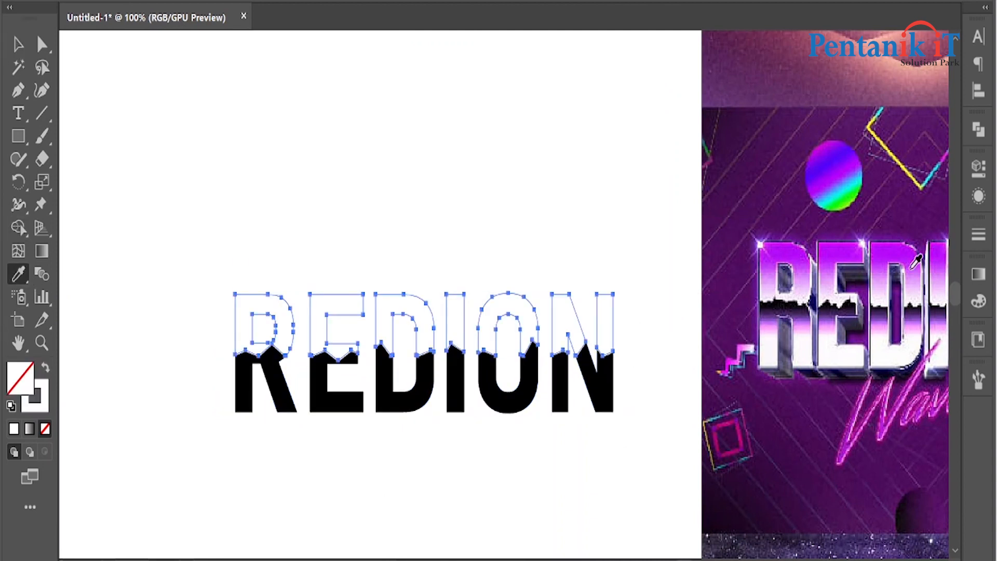
left_click(17, 44)
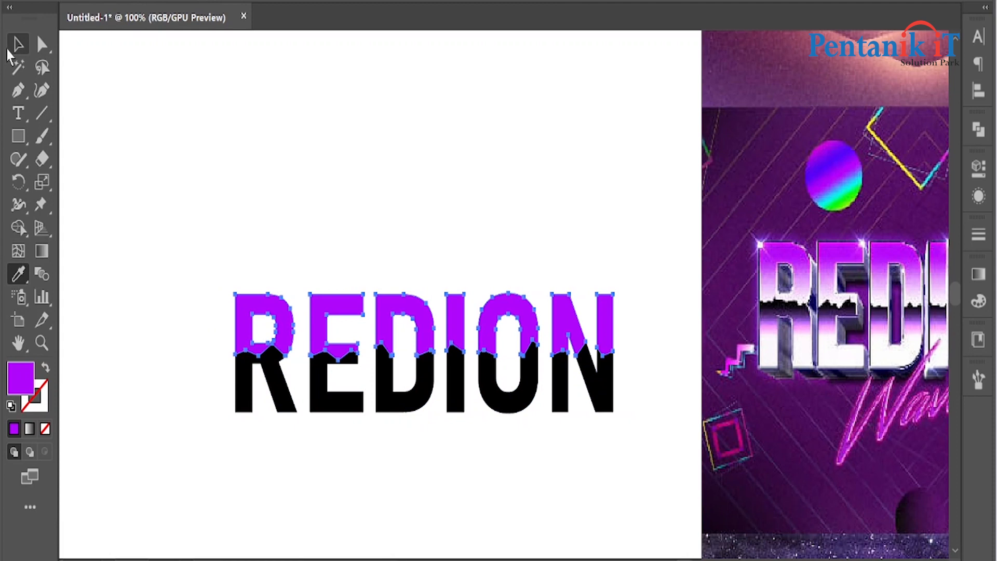
Step: Inspect the split edges of the N up close and undo the purple fill and the Shape Builder split of the lettering
left_click(225, 412)
left_click_drag(219, 378, 223, 350)
scroll(622, 358, "up", 6)
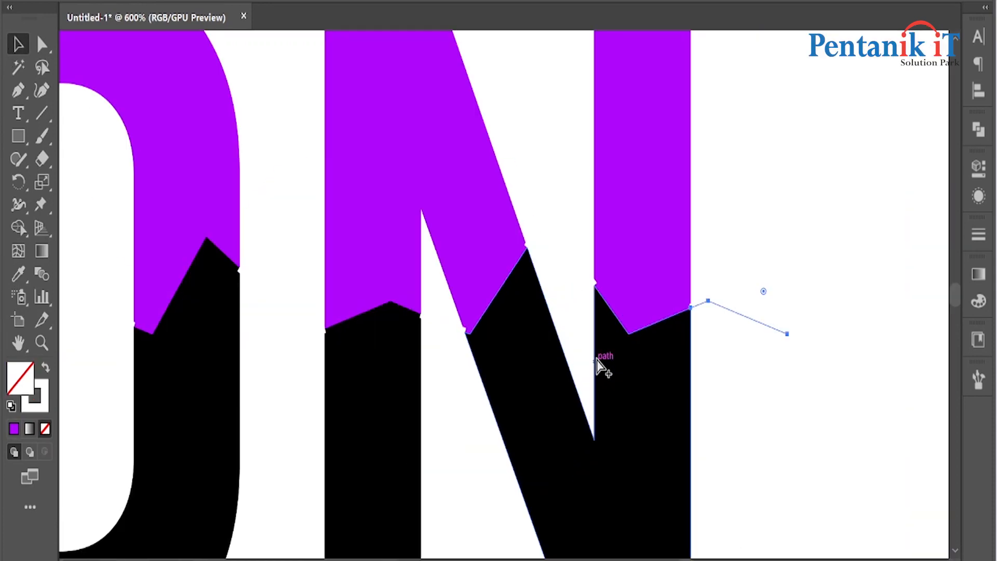
left_click(569, 357)
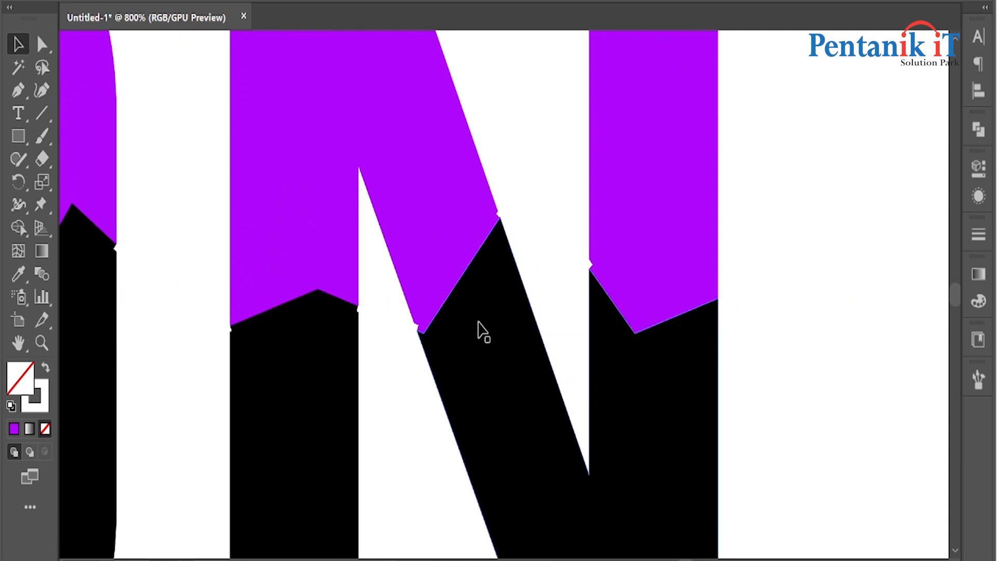
scroll(414, 334, "up", 6)
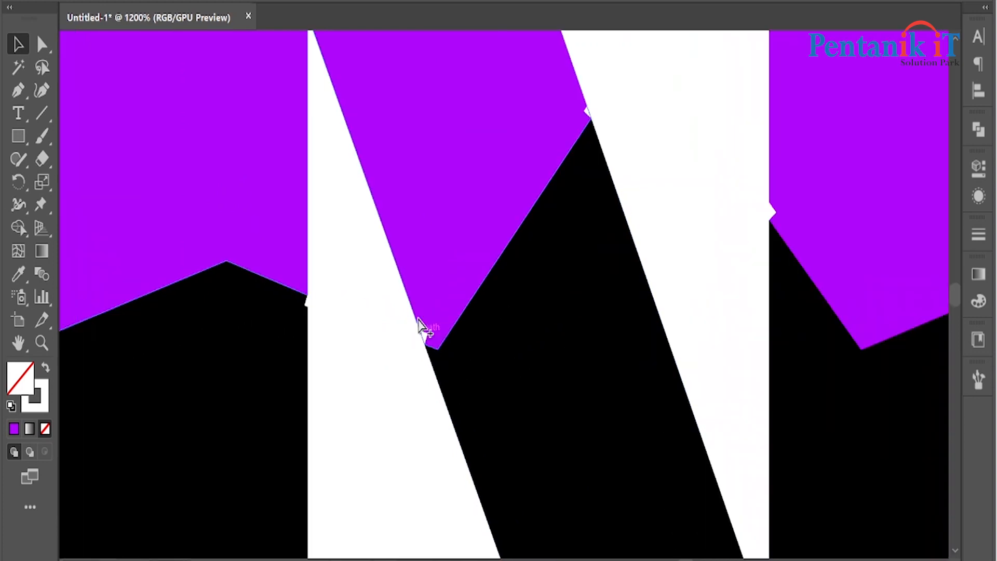
scroll(422, 326, "down", 6)
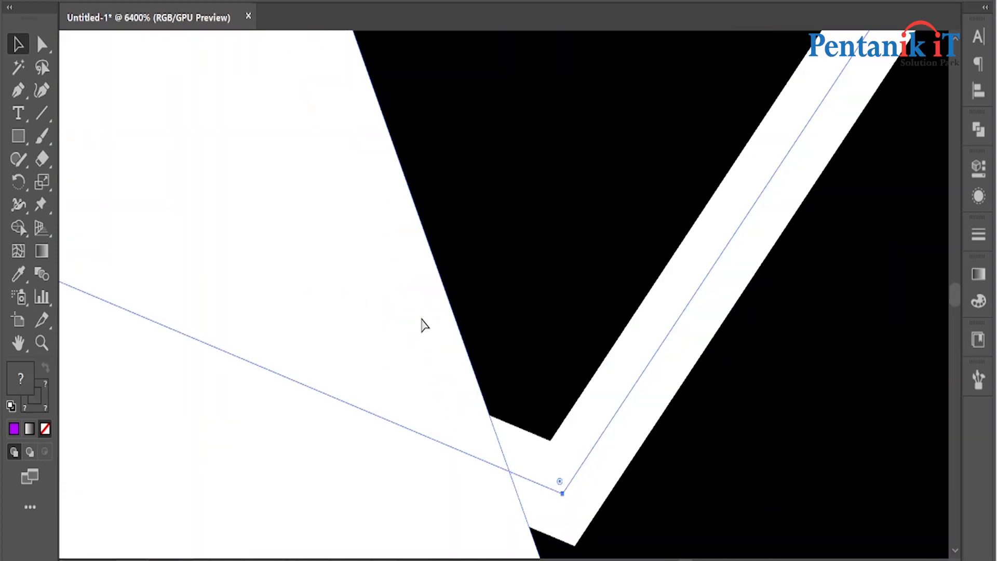
scroll(447, 401, "down", 4)
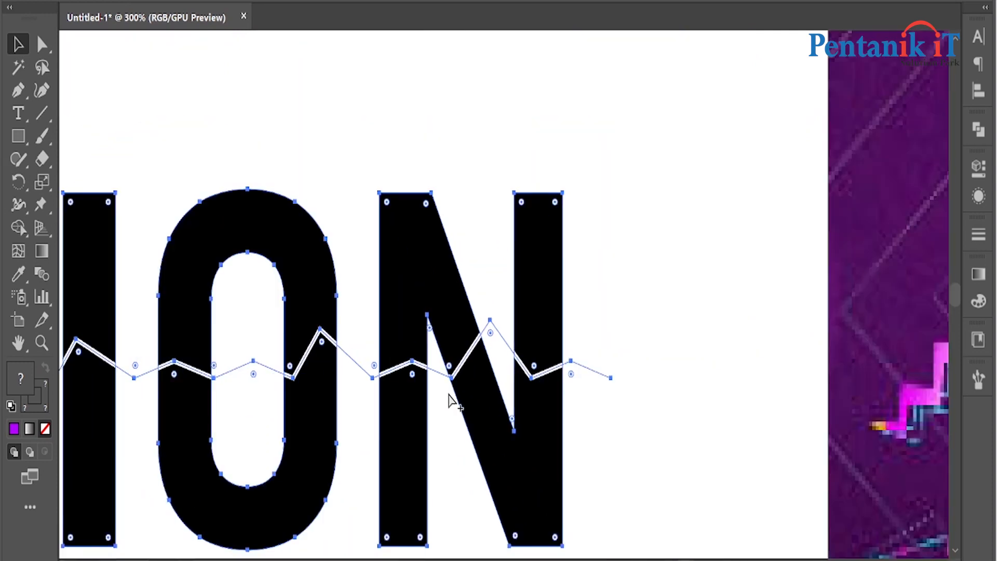
scroll(450, 401, "down", 1)
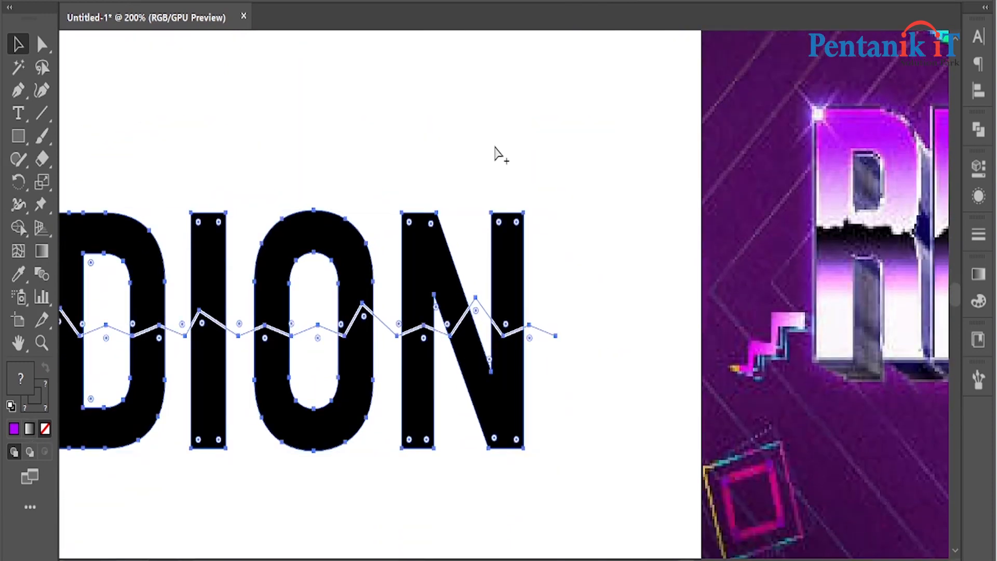
Step: Select only the zigzag line across the lettering and set its stroke to none
scroll(497, 153, "down", 1)
left_click(369, 154)
left_click(313, 291)
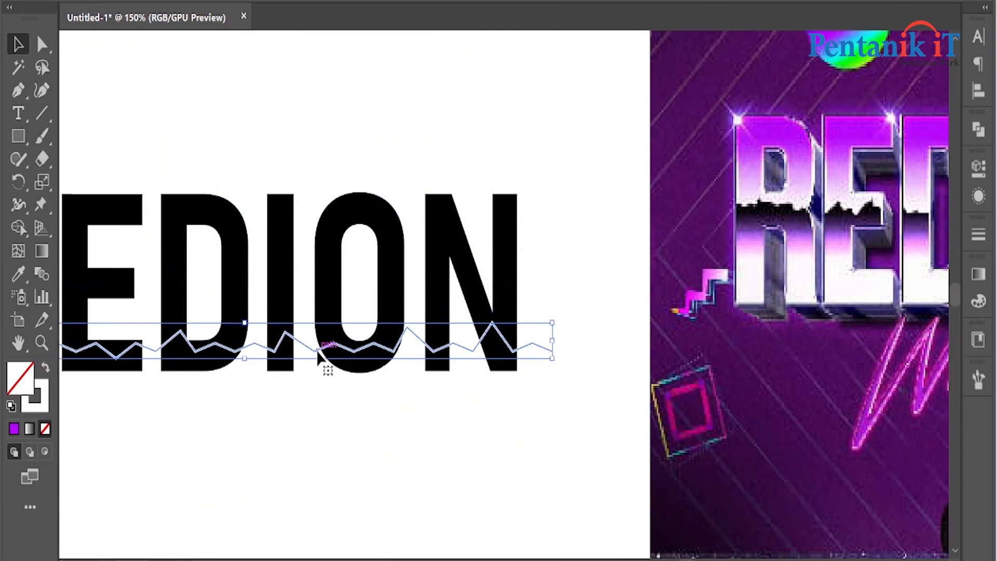
left_click(46, 397)
left_click(46, 428)
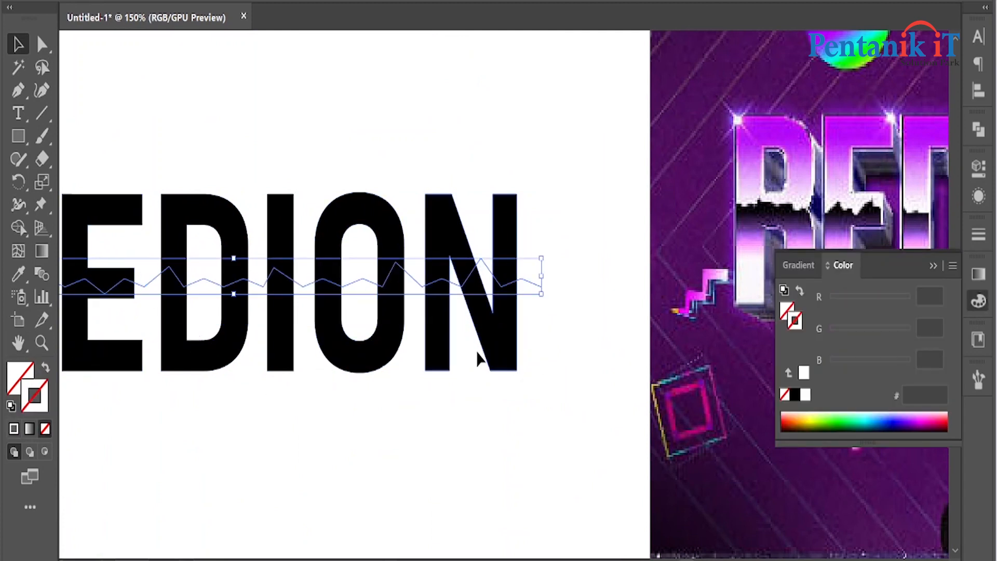
Step: Try to split the lettering along the zigzag line with Pathfinder Divide
scroll(457, 353, "down", 2)
scroll(310, 254, "up", 1)
mouse_move(260, 320)
left_mouse_down()
mouse_move(584, 456)
mouse_move(580, 469)
left_mouse_up()
left_click(978, 130)
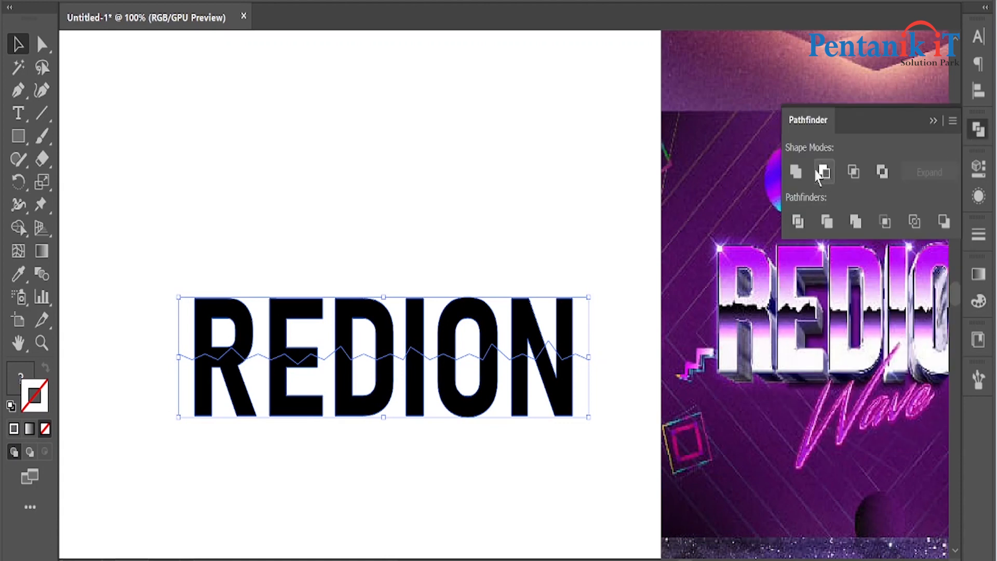
left_click(799, 222)
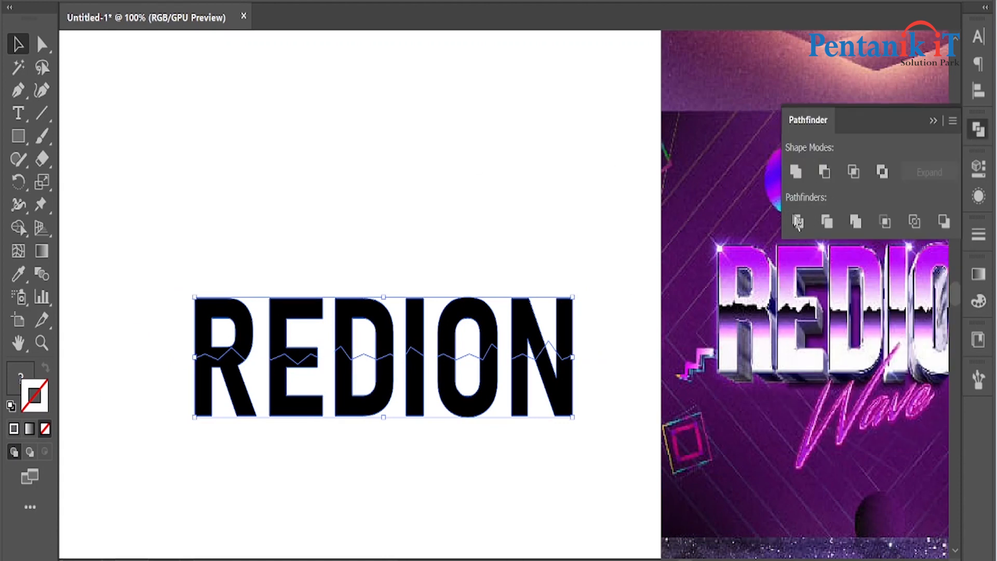
key("ctrl+z")
left_click(469, 191)
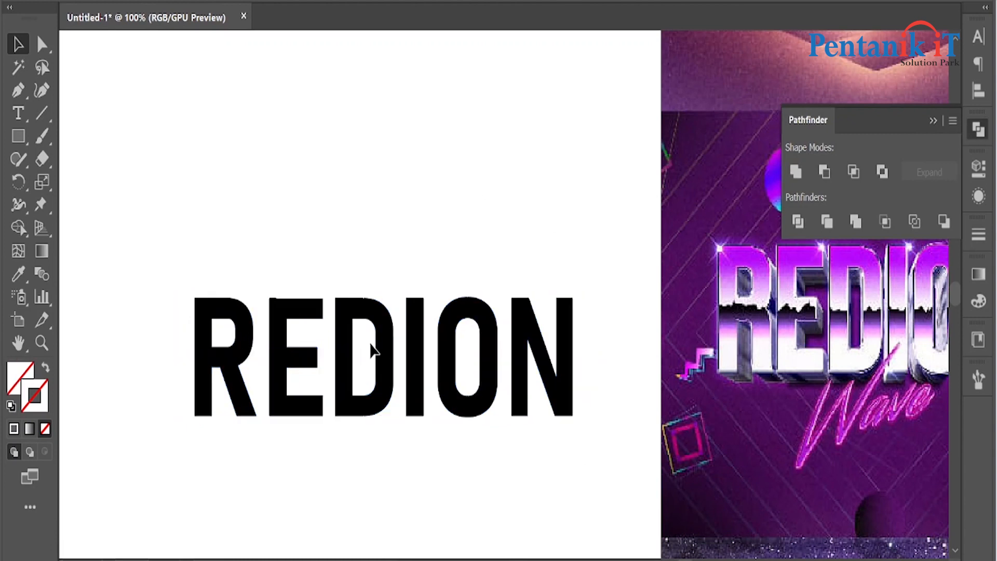
left_click(385, 359)
left_click_drag(126, 235, 608, 491)
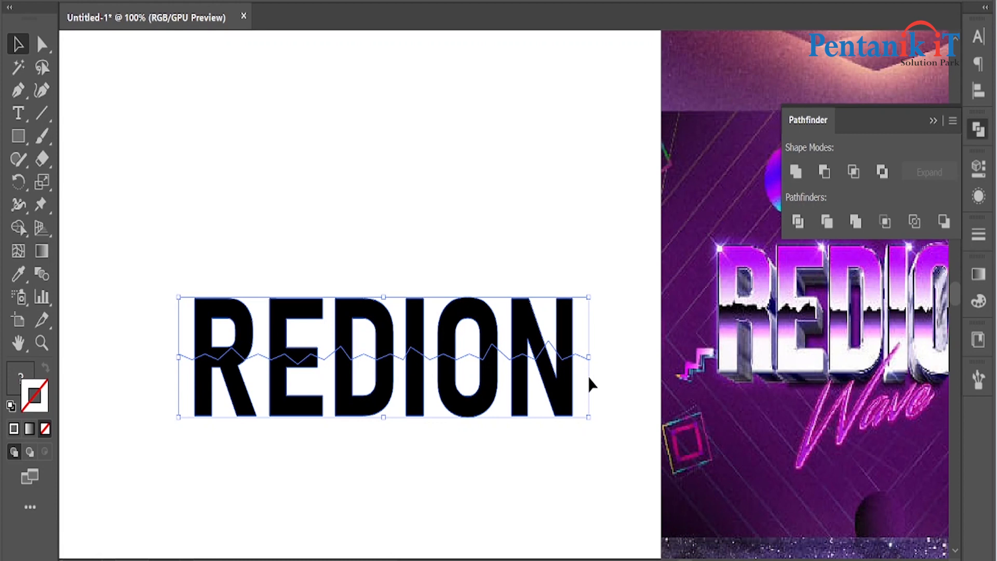
Step: Draw a test square above the lettering and fill it with dark red 9b0000
left_click(522, 168)
left_click(18, 136)
left_click_drag(305, 74, 424, 192)
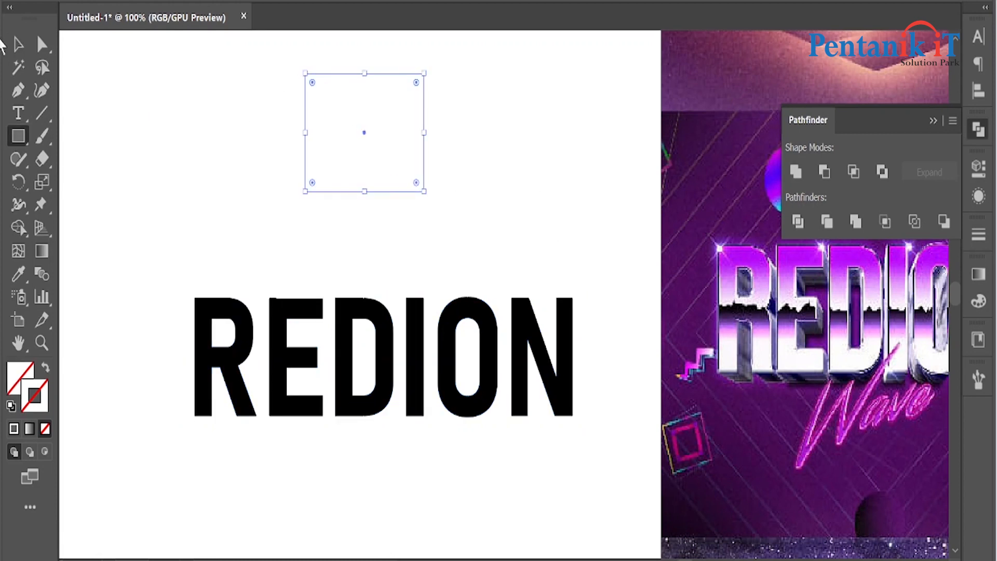
left_click(15, 429)
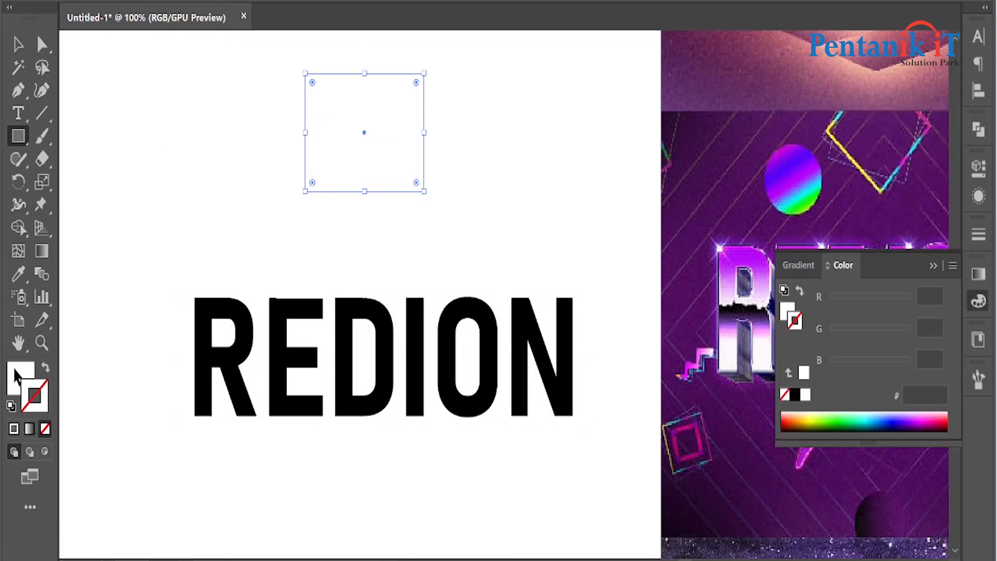
double_click(19, 378)
type("9b0000")
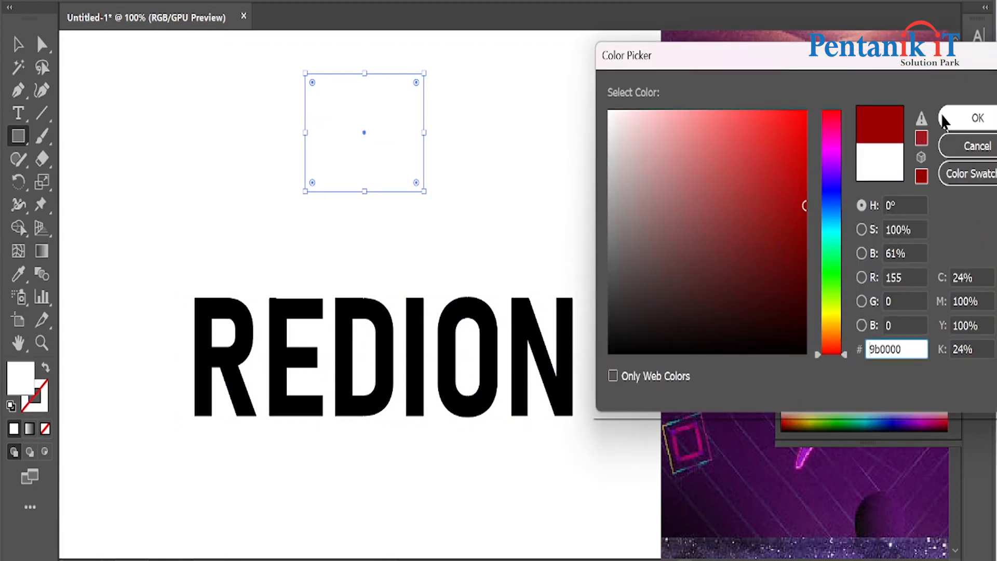
left_click(976, 118)
Step: Draw a horizontal line across the red square and split the square along it with Pathfinder Divide
left_click(18, 45)
left_click(43, 113)
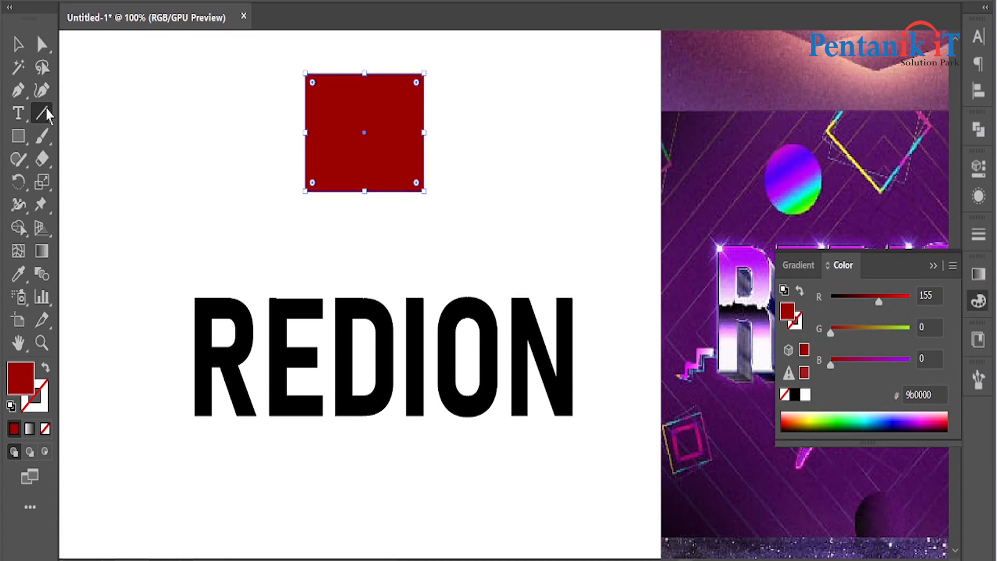
left_click_drag(279, 125, 438, 125)
left_click(18, 45)
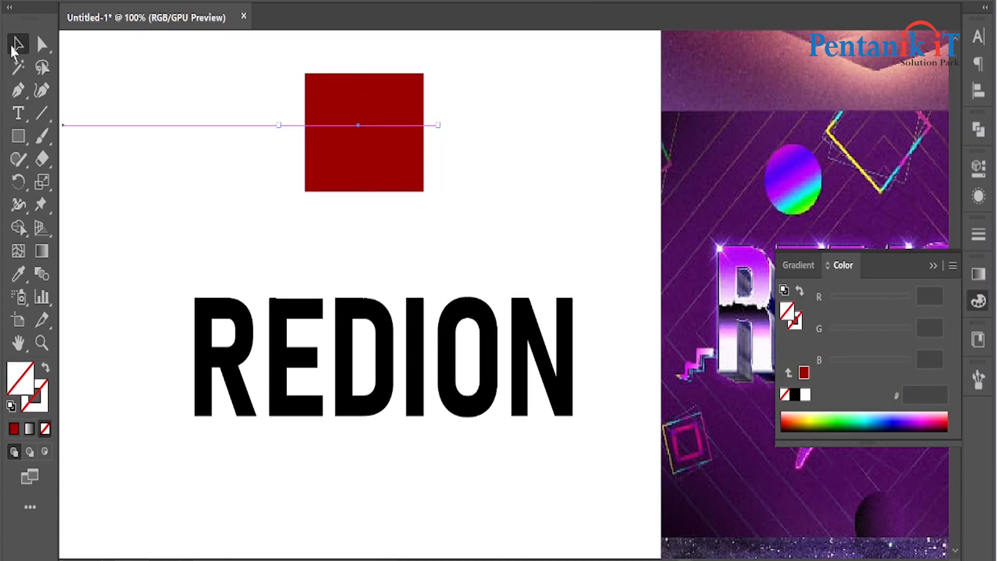
left_click_drag(263, 91, 333, 151)
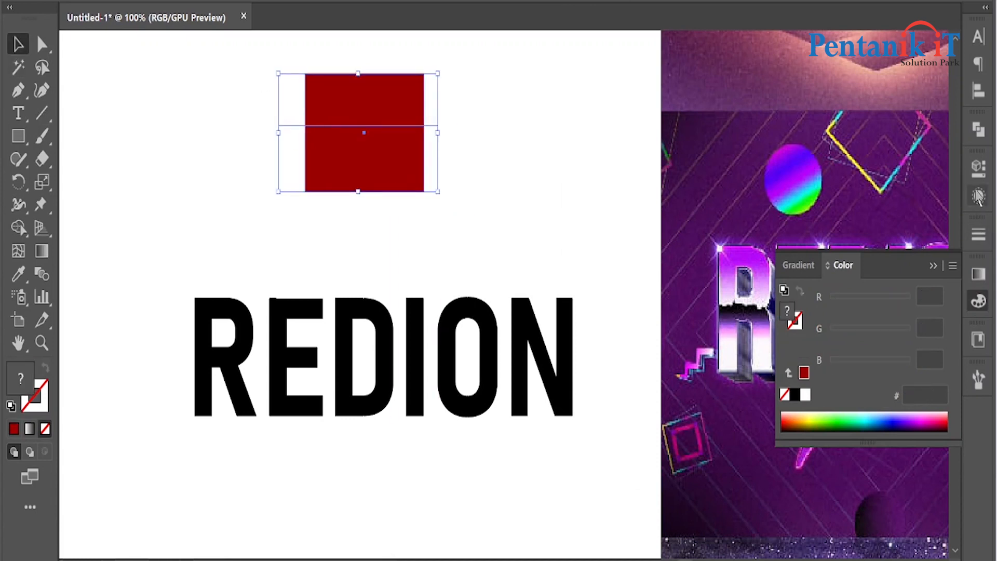
left_click(980, 131)
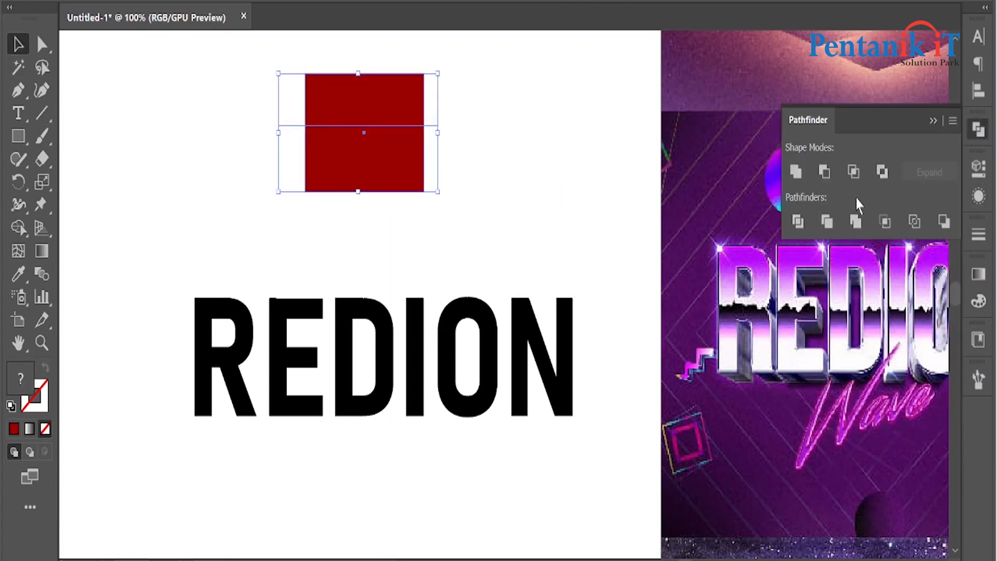
left_click(798, 223)
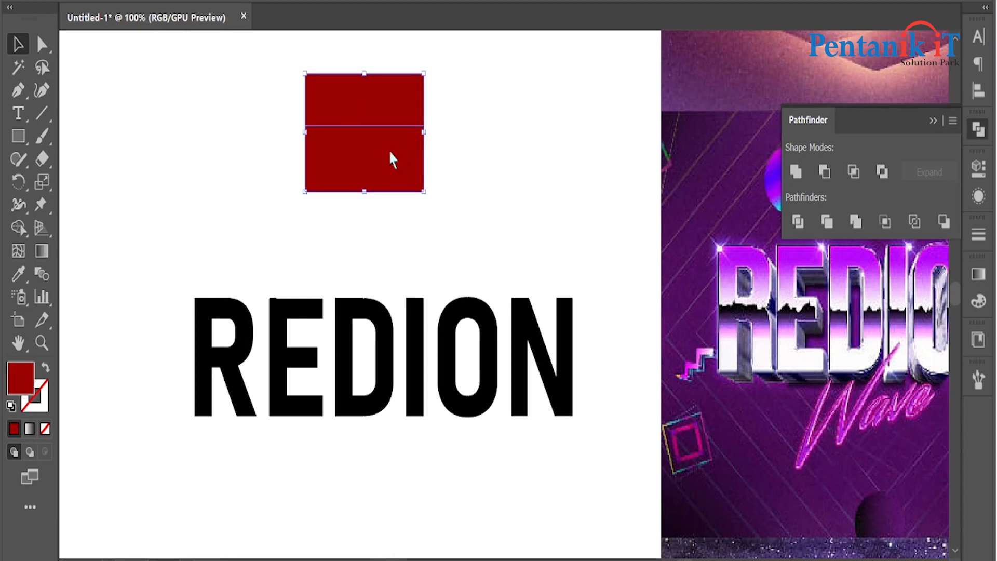
Step: Ungroup the divided red square and move its lower piece away, and undo both changes
right_click(390, 152)
left_click(438, 320)
left_click_drag(392, 187, 365, 238)
key("ctrl+z")
key("ctrl+z")
left_click(522, 169)
Step: Draw a vertical line through the red square and split the square along it with Pathfinder Divide
left_click(43, 118)
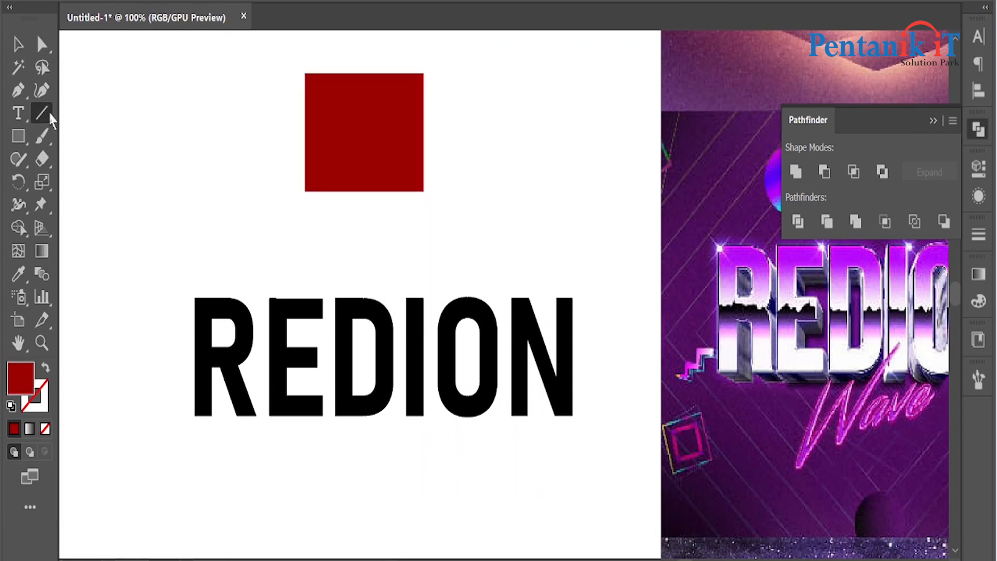
key("ctrl+z")
left_click_drag(358, 48, 358, 229)
left_click(19, 44)
left_click_drag(243, 39, 444, 232)
left_click(797, 222)
Step: Ungroup the divided red square, pull its pieces apart and delete them all
right_click(312, 103)
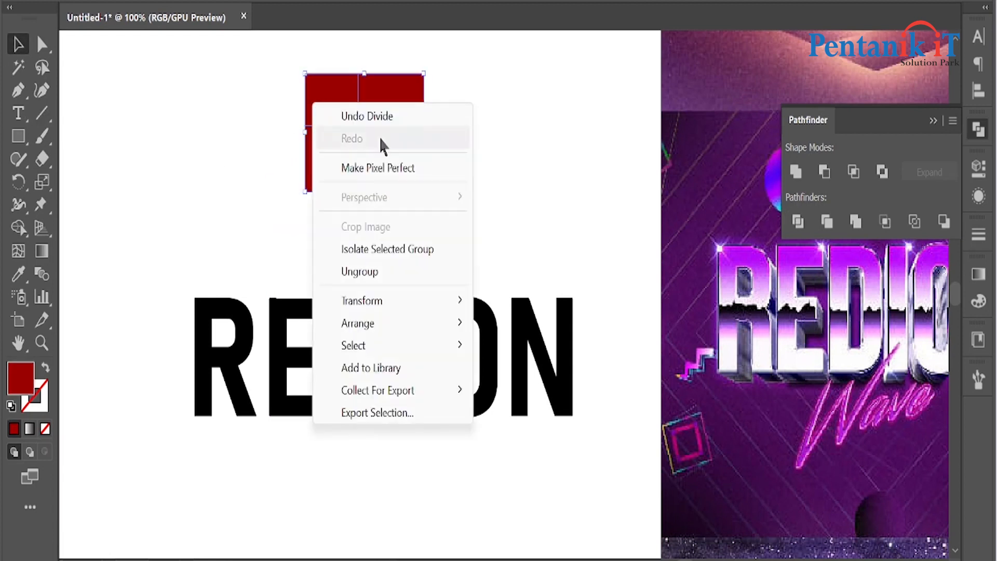
left_click(362, 272)
left_click_drag(391, 101, 429, 91)
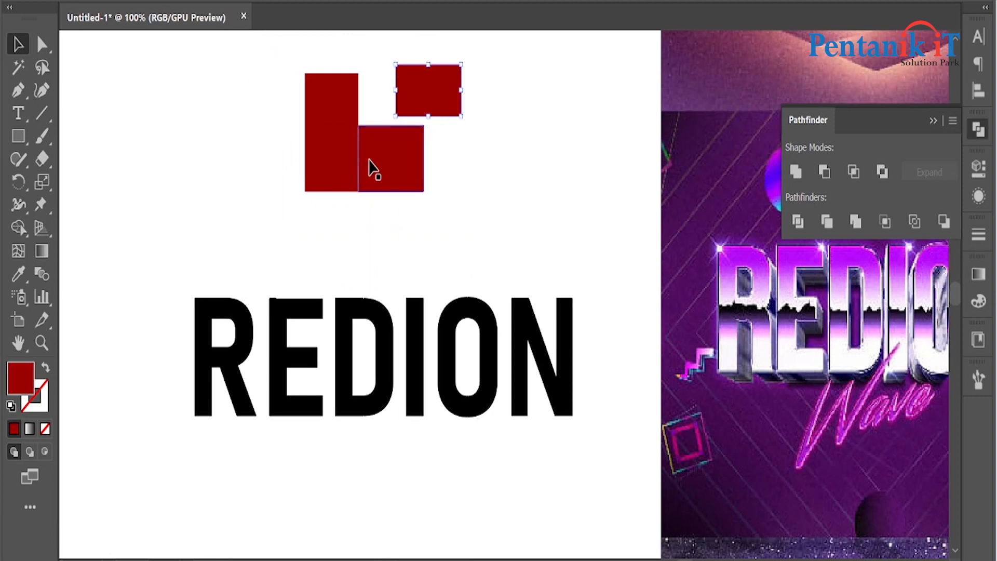
left_click_drag(374, 167, 421, 205)
left_click_drag(313, 159, 280, 192)
left_click_drag(307, 106, 470, 236)
key("Delete")
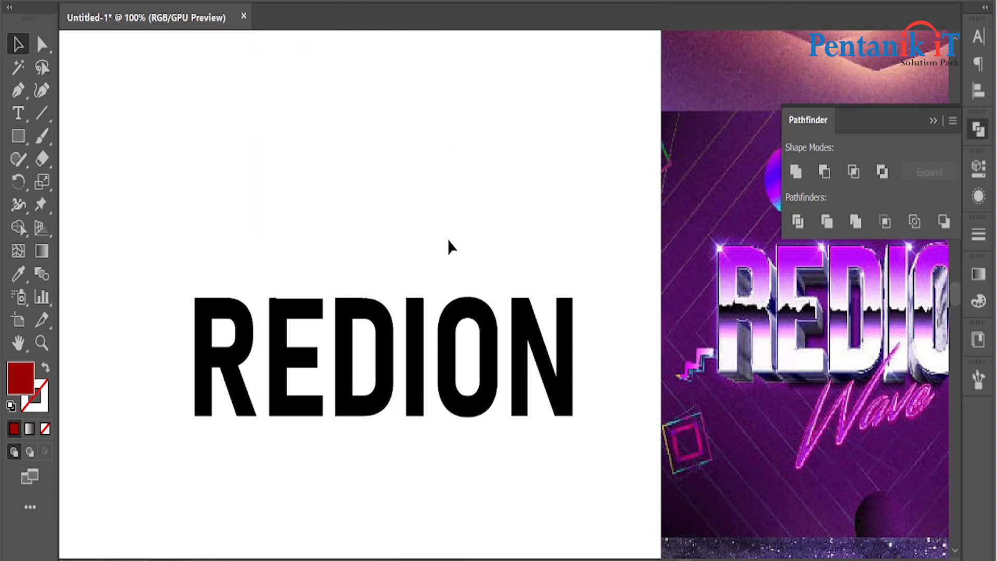
Step: Split the REDION lettering along the zigzag line with Pathfinder Divide and ungroup the resulting pieces
left_click_drag(183, 263, 584, 483)
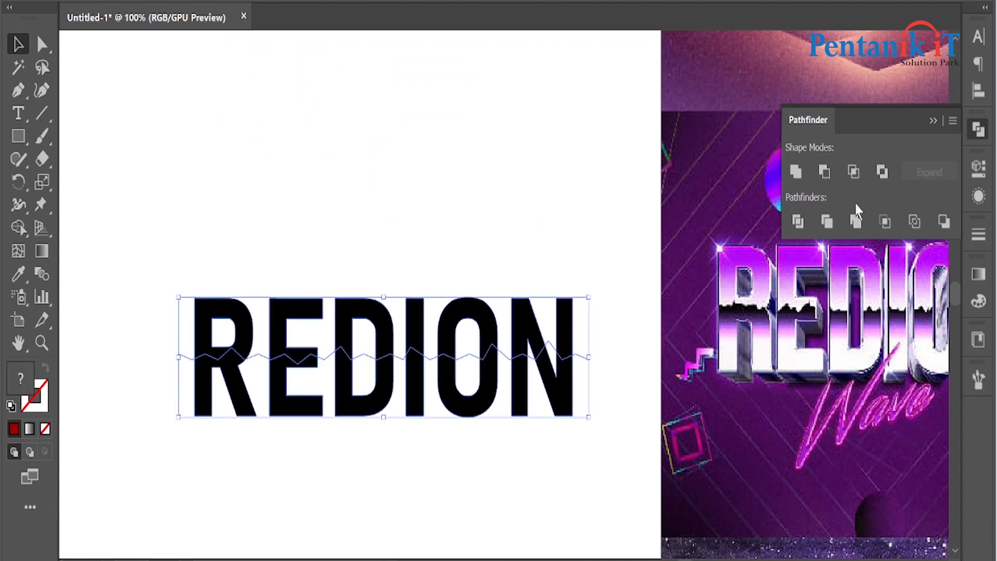
left_click(798, 222)
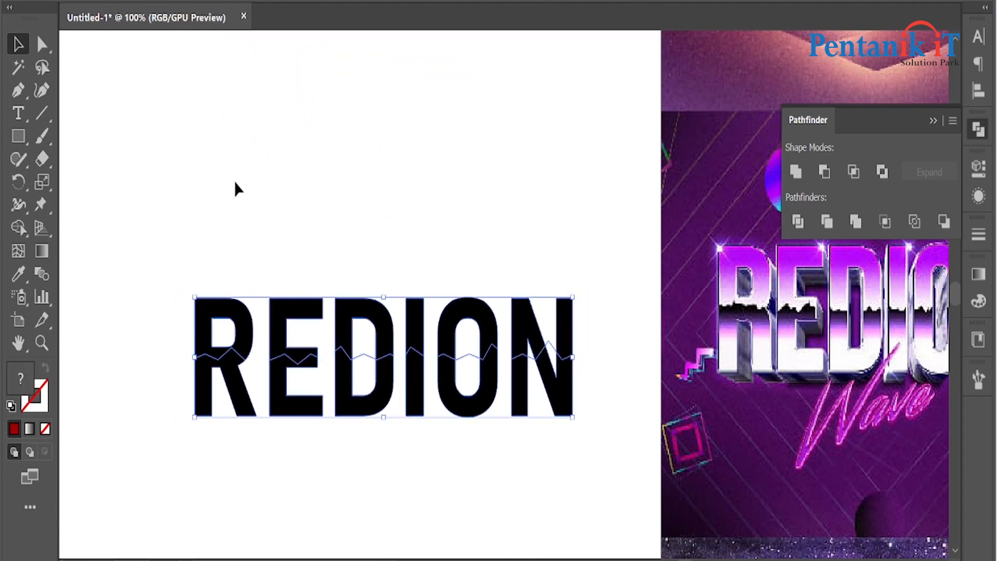
left_click(927, 124)
right_click(334, 412)
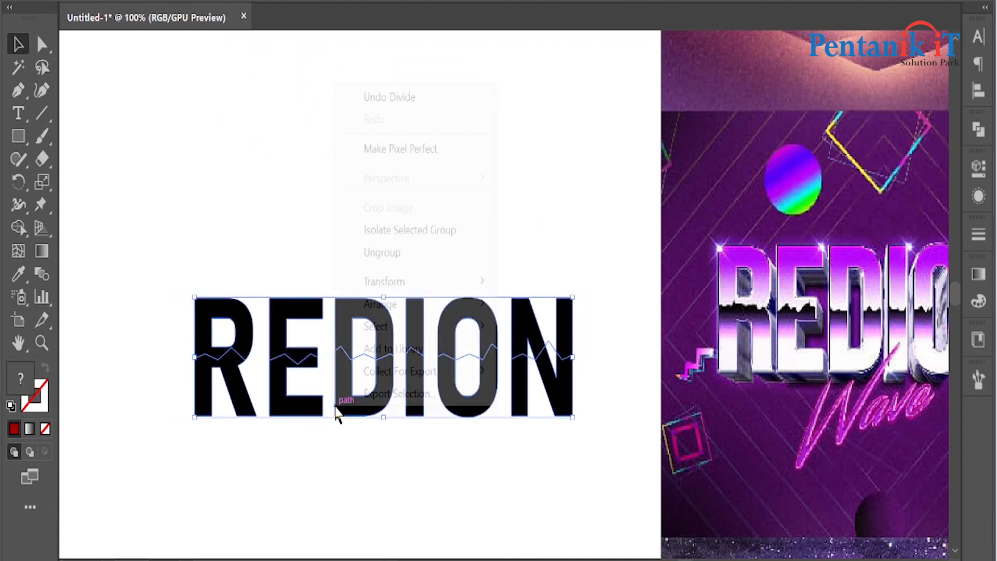
left_click(379, 255)
left_click(242, 258)
Step: Try to unite the upper pieces of all the letters with Pathfinder
left_click_drag(140, 252, 575, 329)
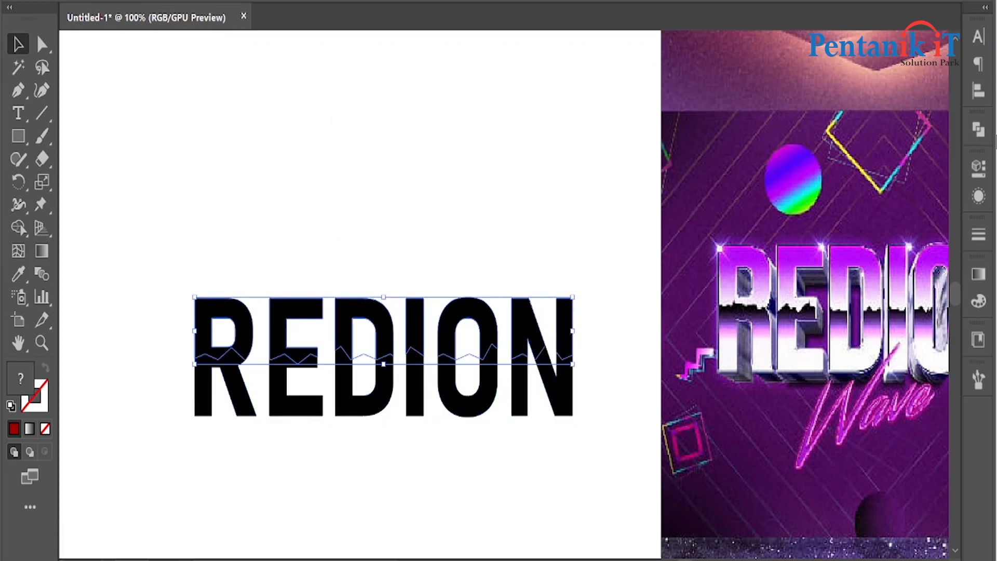
left_click(978, 130)
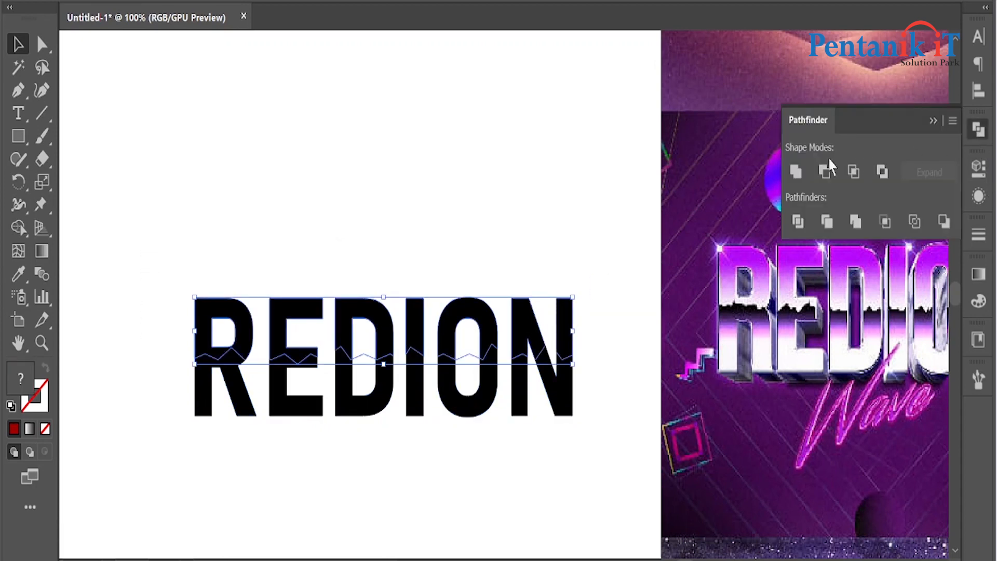
left_click(795, 171)
key("ctrl+z")
Step: Delete the unfilled leftover pieces in the upper D counter, the lower O counter and the upper gap of the N
scroll(183, 340, "up", 3)
scroll(183, 341, "down", 3)
scroll(319, 354, "up", 5)
left_click_drag(468, 201, 467, 152)
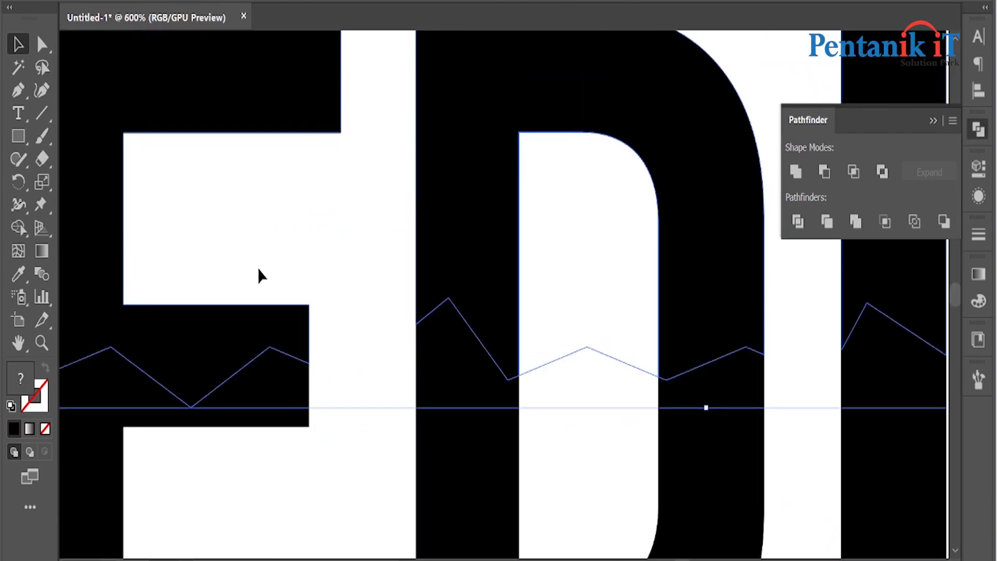
scroll(257, 267, "down", 3)
left_click(253, 471)
left_click(369, 294)
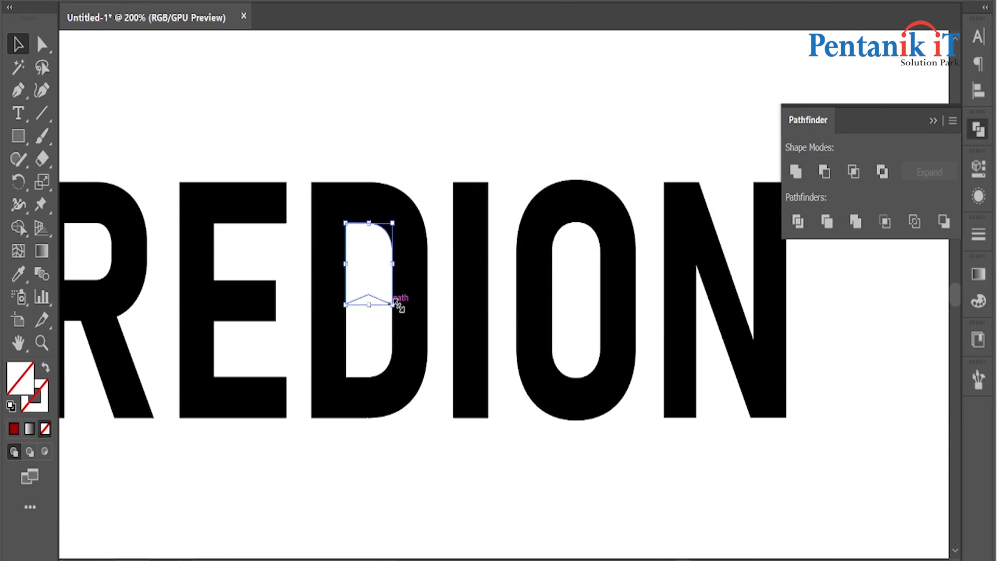
left_click(575, 306, "shift")
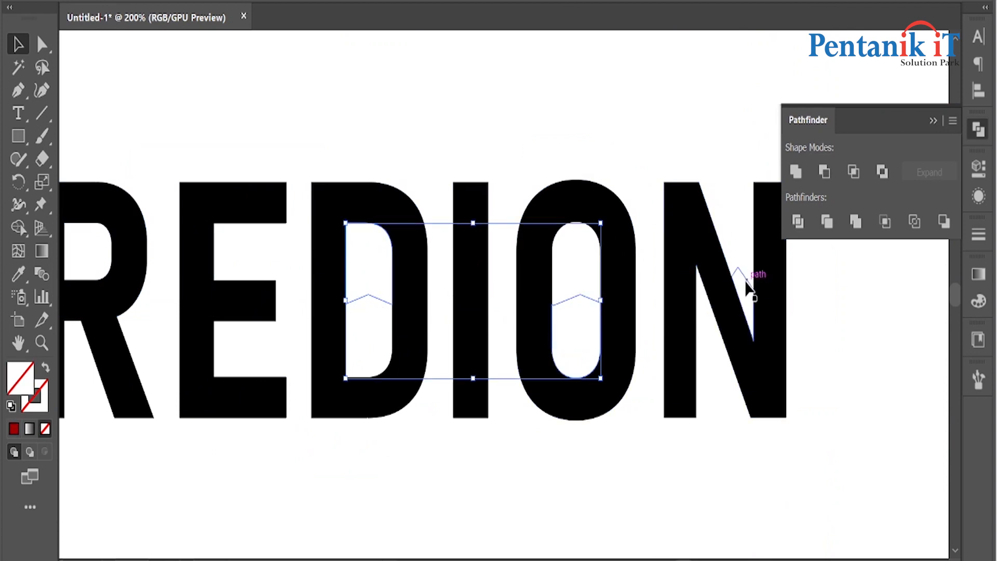
left_click(746, 284, "shift")
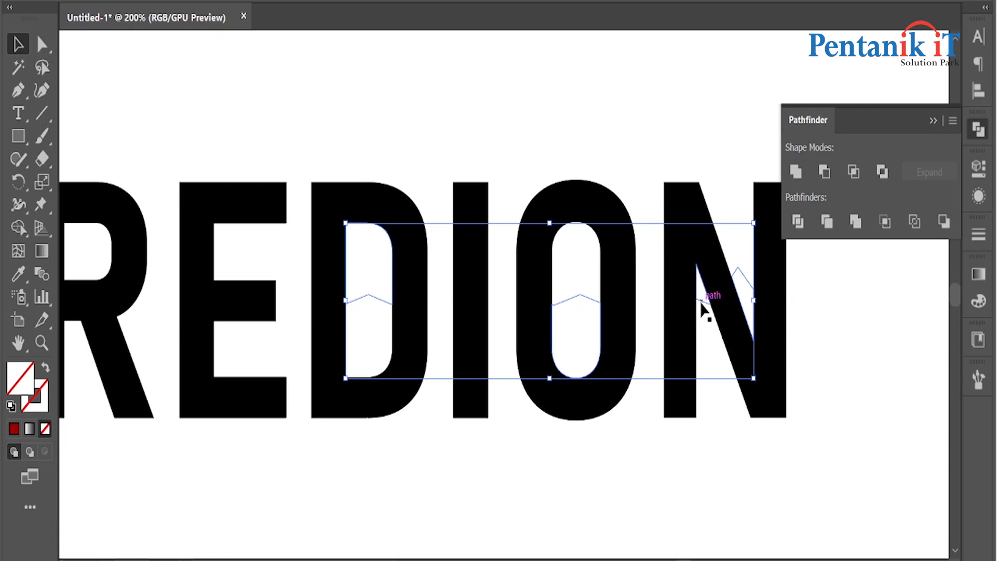
key("Delete")
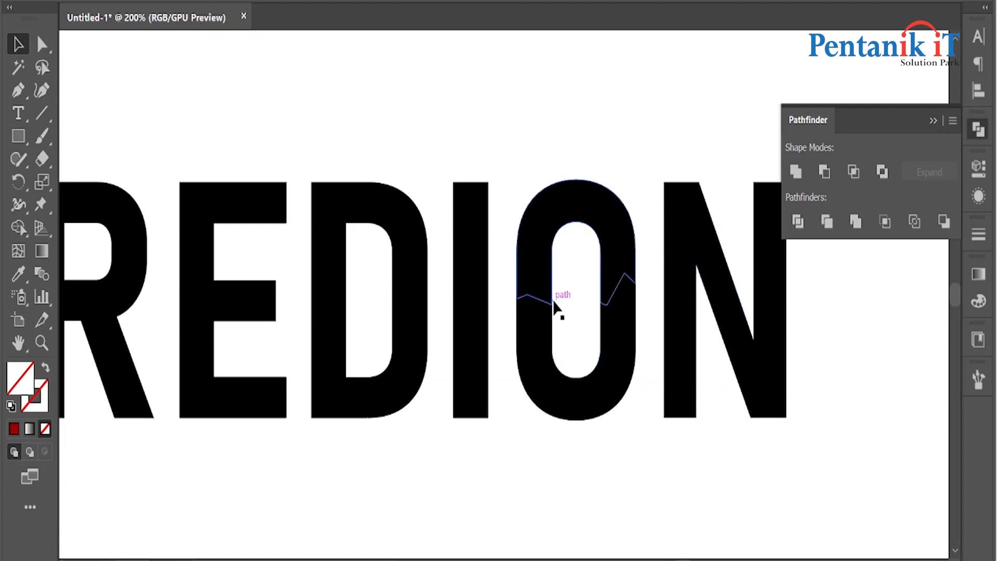
Step: Delete the remaining unfilled pieces in the upper O counter and the lower D counter
left_click(573, 298)
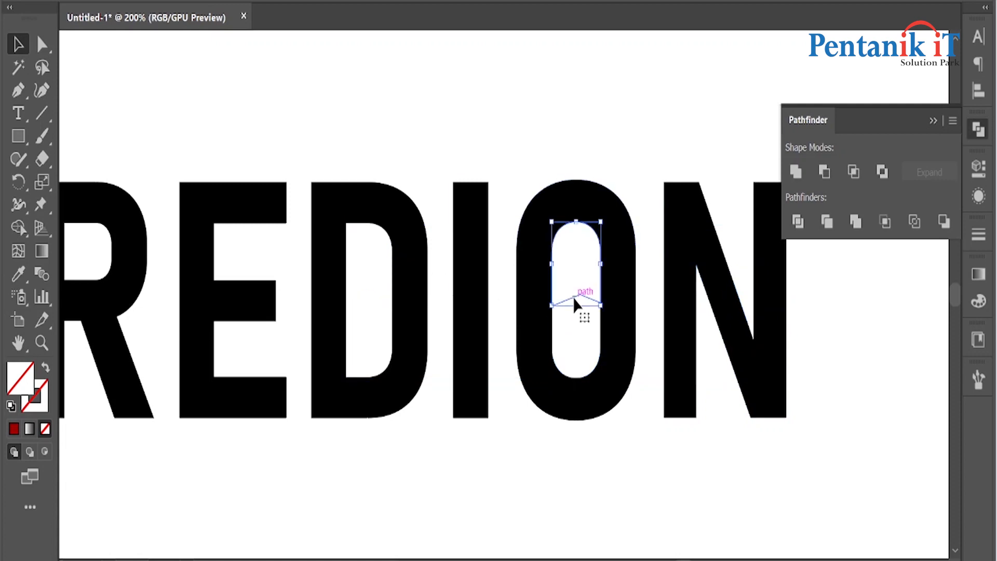
key("Delete")
left_click(370, 338)
key("Delete")
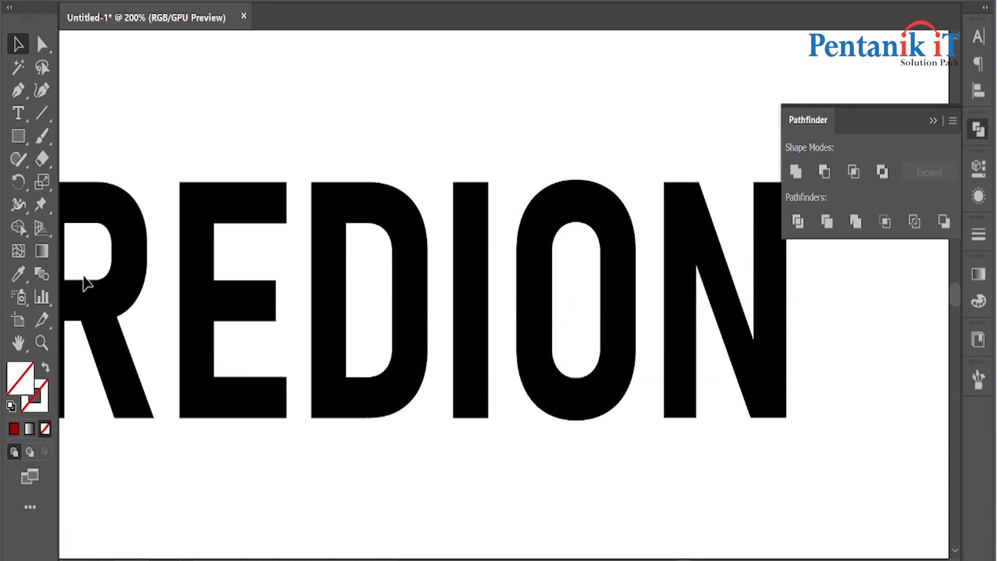
Step: Unite all upper letter pieces into one shape and all lower letter pieces into another with Pathfinder
left_click(92, 294)
left_click_drag(89, 290, 338, 289)
left_click(313, 265)
left_click_drag(266, 354, 334, 249)
left_click(213, 323)
scroll(164, 266, "down", 2)
left_click_drag(172, 204, 643, 257)
left_click(796, 171)
left_click_drag(630, 399, 166, 338)
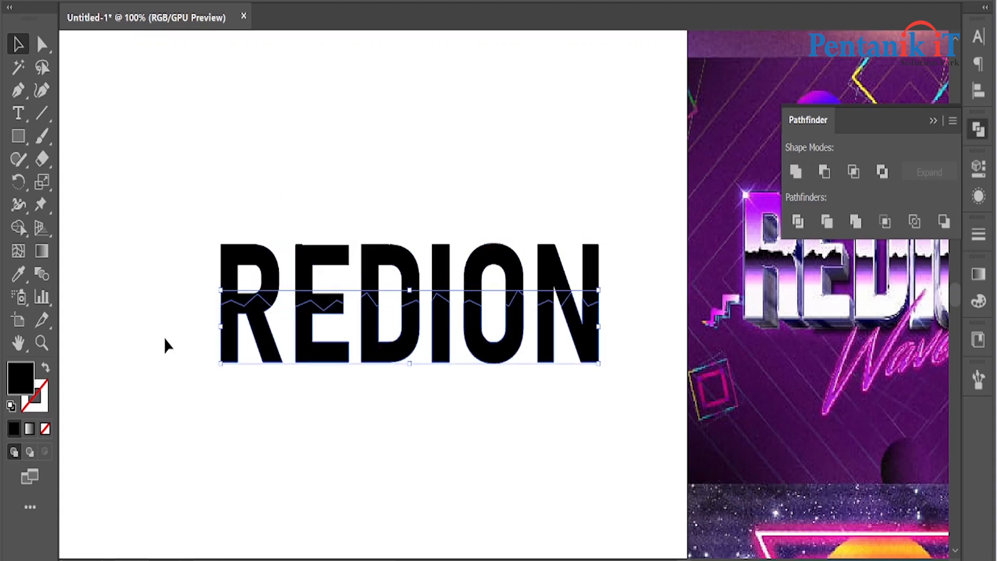
left_click(796, 171)
Step: Fill the upper half of the lettering with a linear gradient running vertically at -90°
left_click_drag(530, 149, 457, 183)
left_click(455, 278)
key("ctrl+minus")
key("ctrl+minus")
left_click(978, 275)
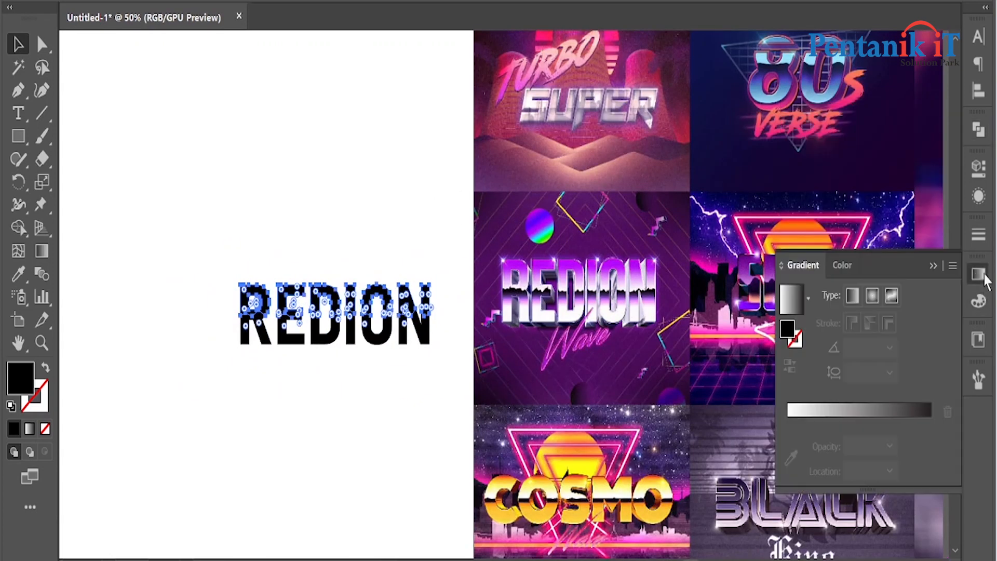
left_click(791, 299)
key("ctrl+plus")
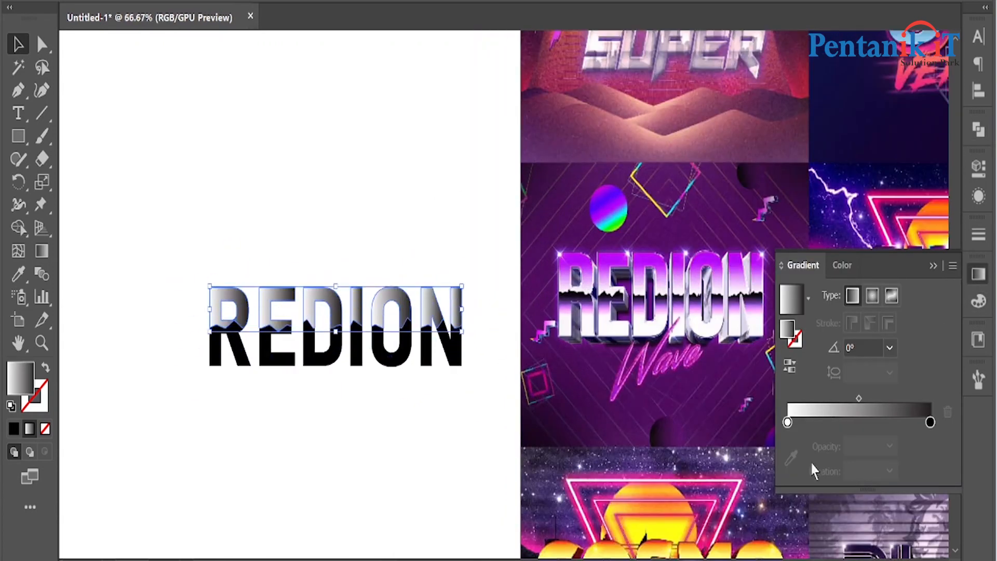
left_click(787, 422)
left_click(791, 457)
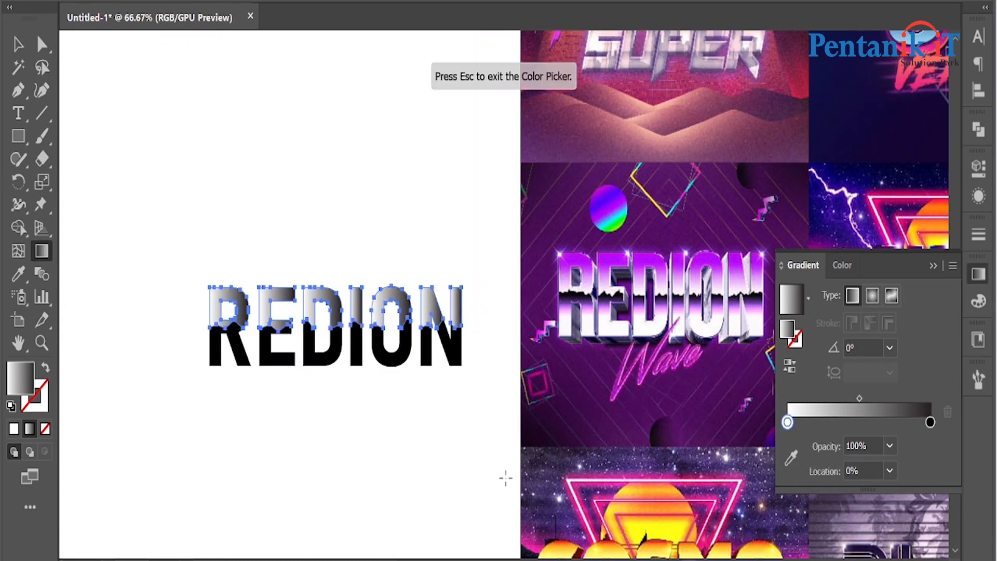
left_click_drag(352, 283, 349, 336)
Step: Sample purple from the reference lettering for the upper gradient's start stop and white for its end stop
left_click(791, 457)
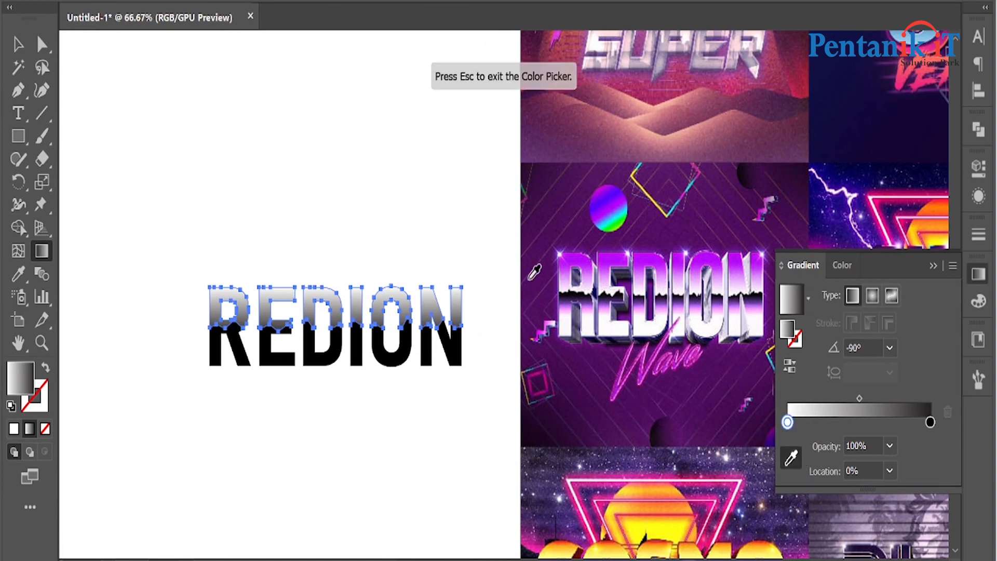
left_click(604, 257)
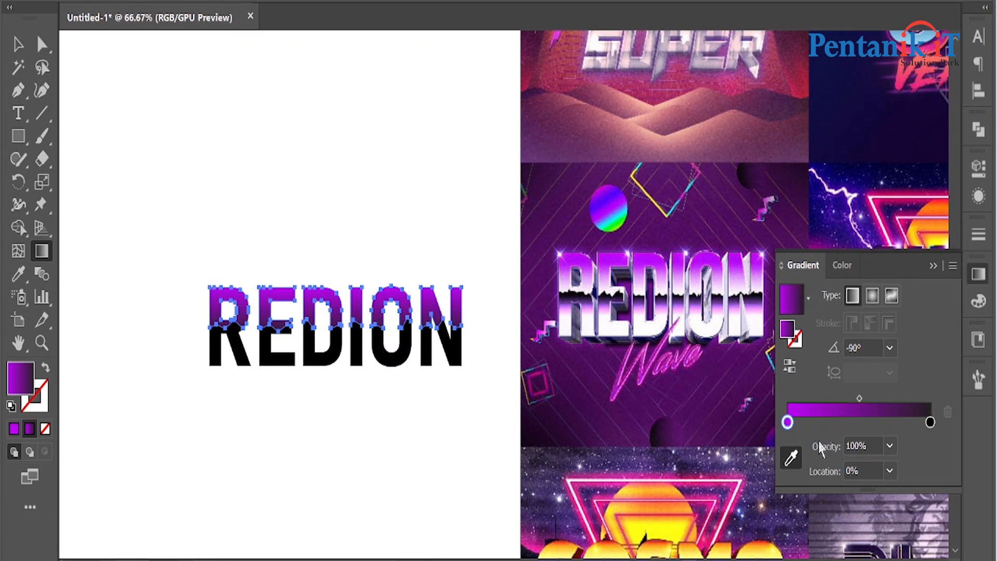
left_click(930, 422)
left_click(722, 287)
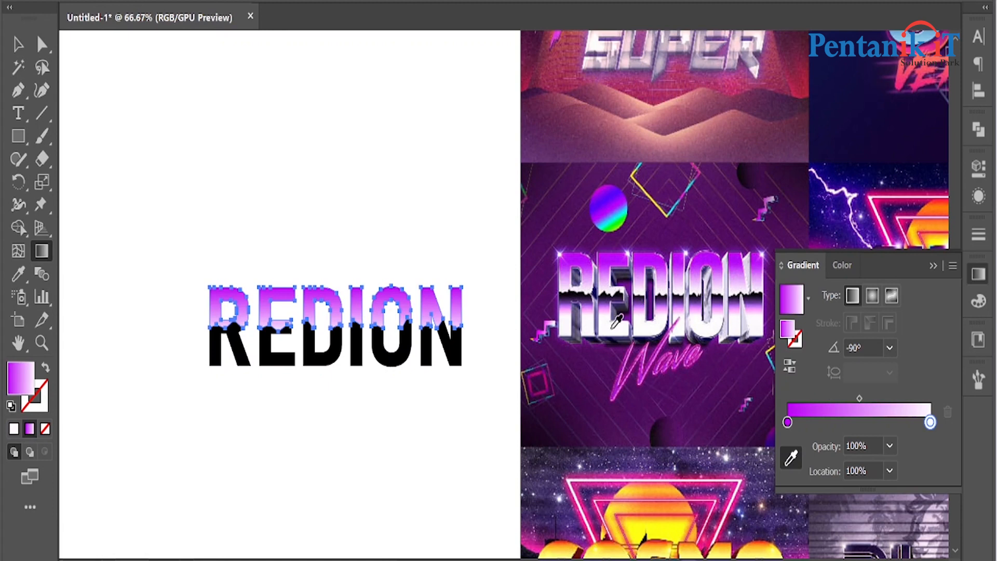
Step: Move the upper gradient's white stop inward towards the middle and its purple stop to 10.34%
left_click_drag(930, 422, 877, 423)
left_click(788, 422)
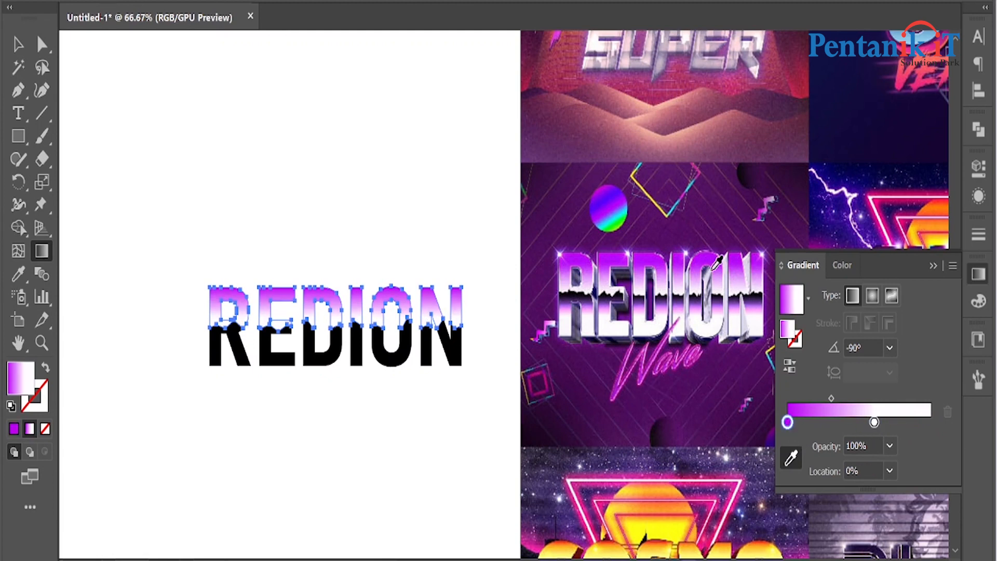
left_click_drag(788, 423, 803, 422)
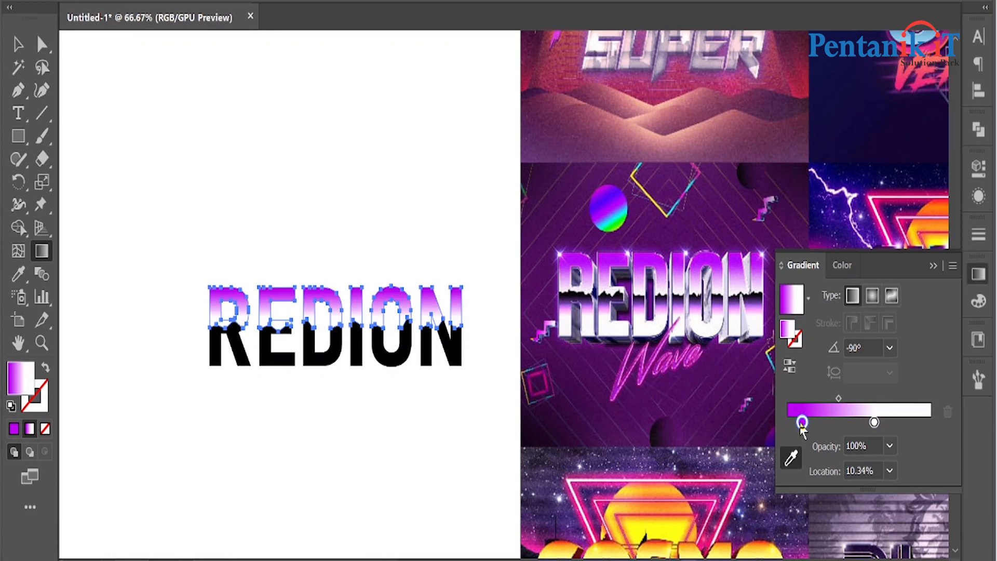
left_click(17, 44)
left_click(271, 122)
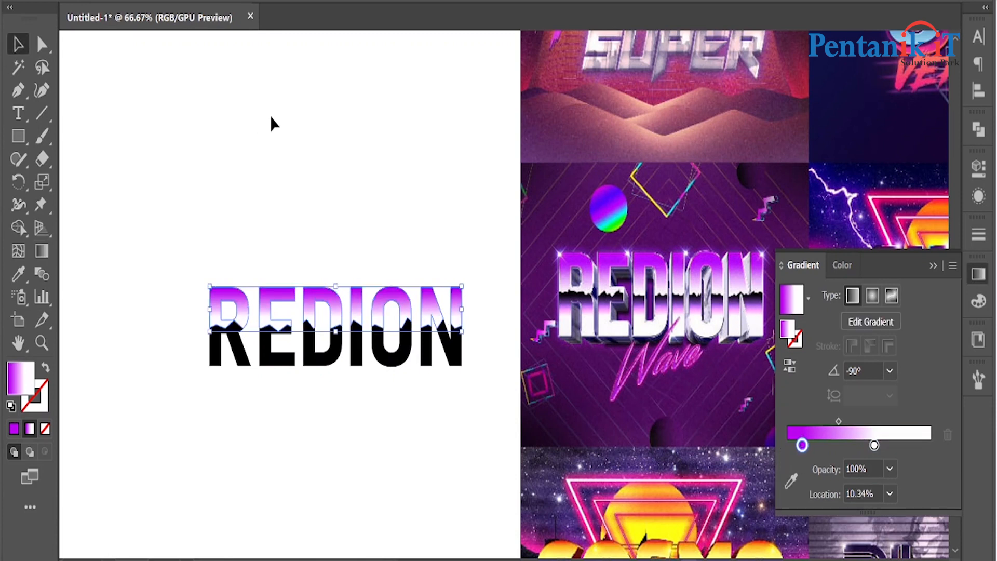
Step: Fill the lower half of the lettering with the purple-to-white linear gradient and run it vertically at -90°
left_click(325, 363)
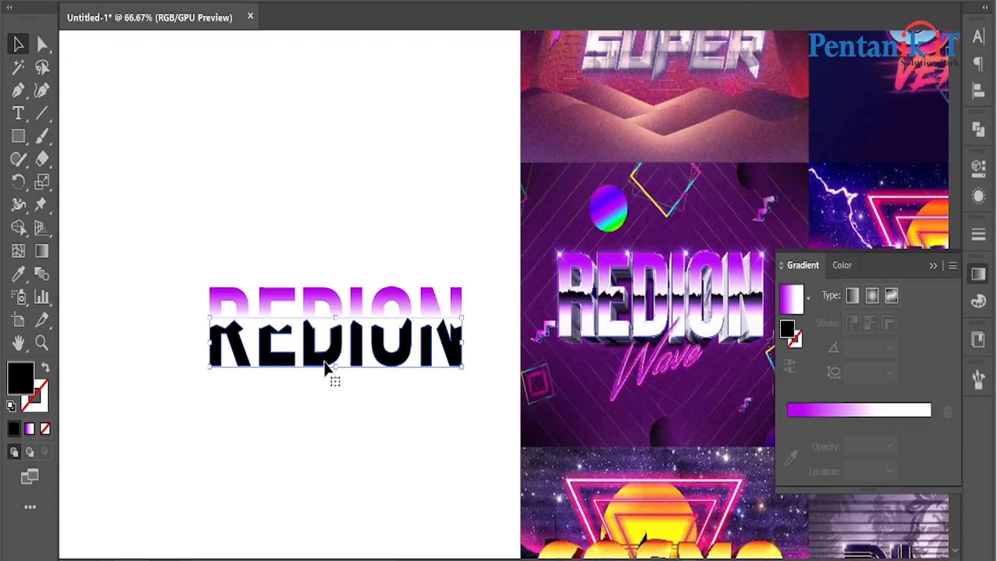
left_click(852, 413)
left_click_drag(802, 422, 732, 429)
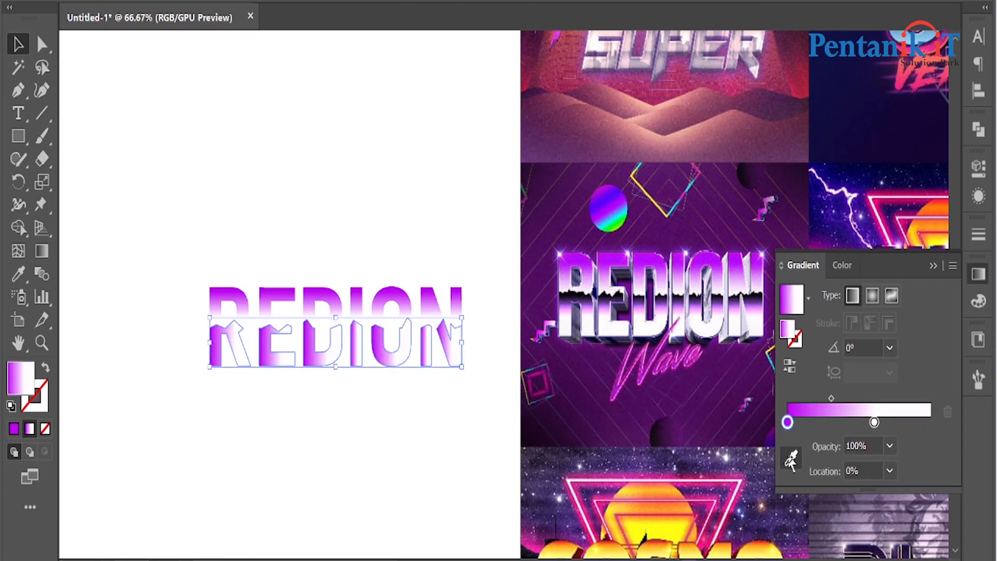
left_click(790, 457)
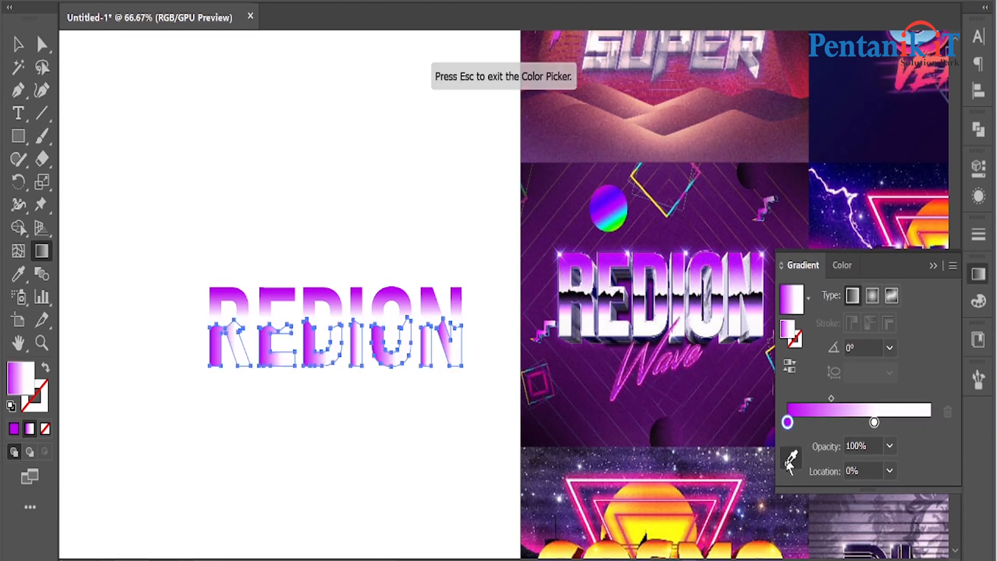
left_click_drag(378, 322, 374, 371)
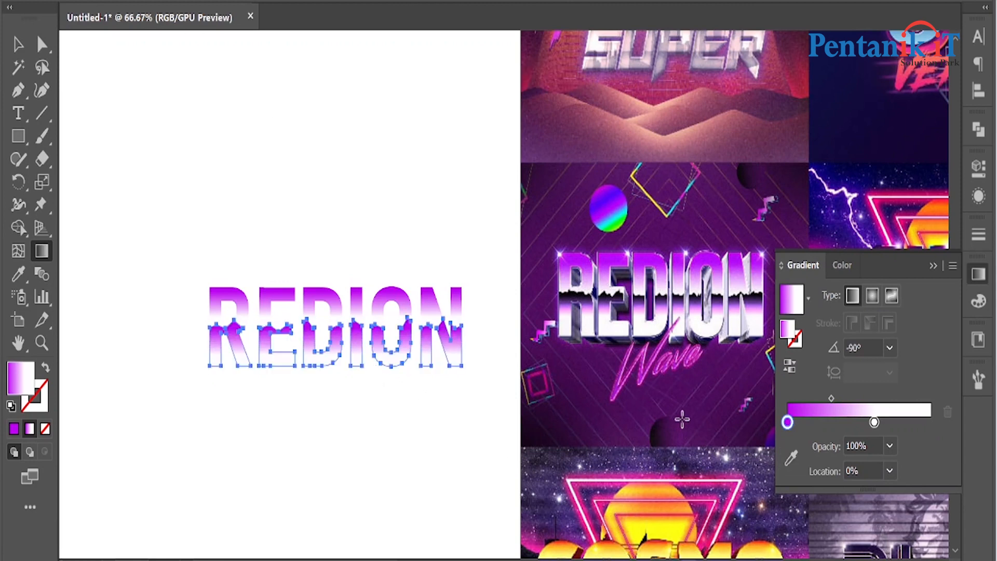
Step: Sample black from the reference horizon for the lower gradient's start stop and move its white stop to the end
left_click(790, 457)
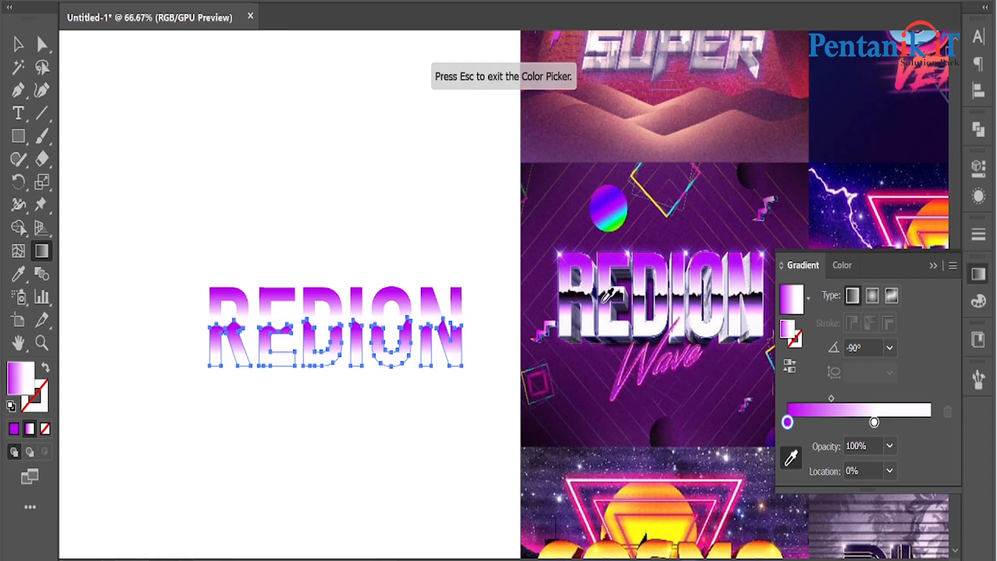
left_click(573, 290)
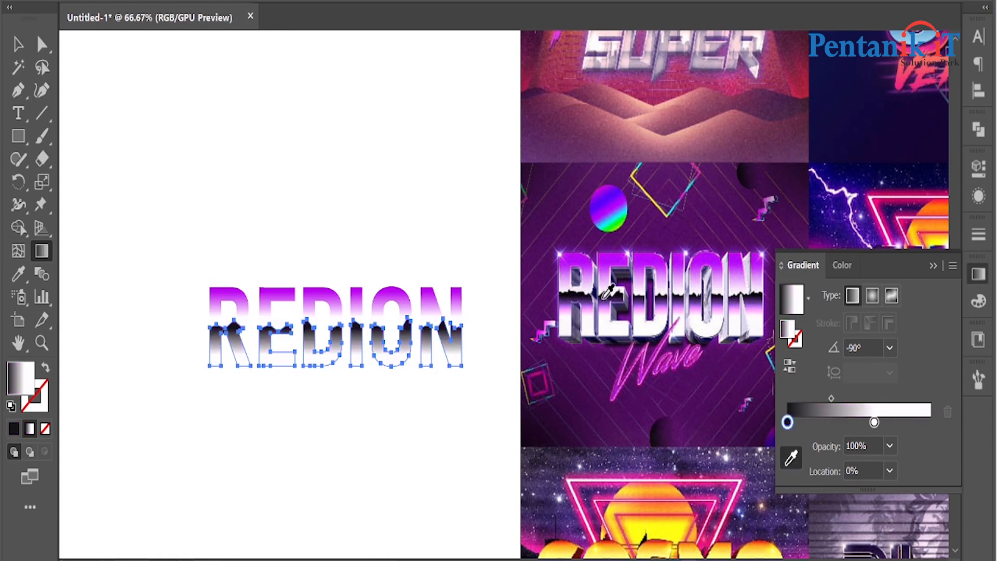
left_click_drag(874, 423, 930, 422)
Step: Add a purple stop at 30.57% and a light pink stop at 45.19% to the lower gradient, sampled from the reference, and whiten the end stop
left_click(846, 422)
mouse_move(846, 422)
left_mouse_down()
mouse_move(819, 422)
mouse_move(831, 423)
left_mouse_up()
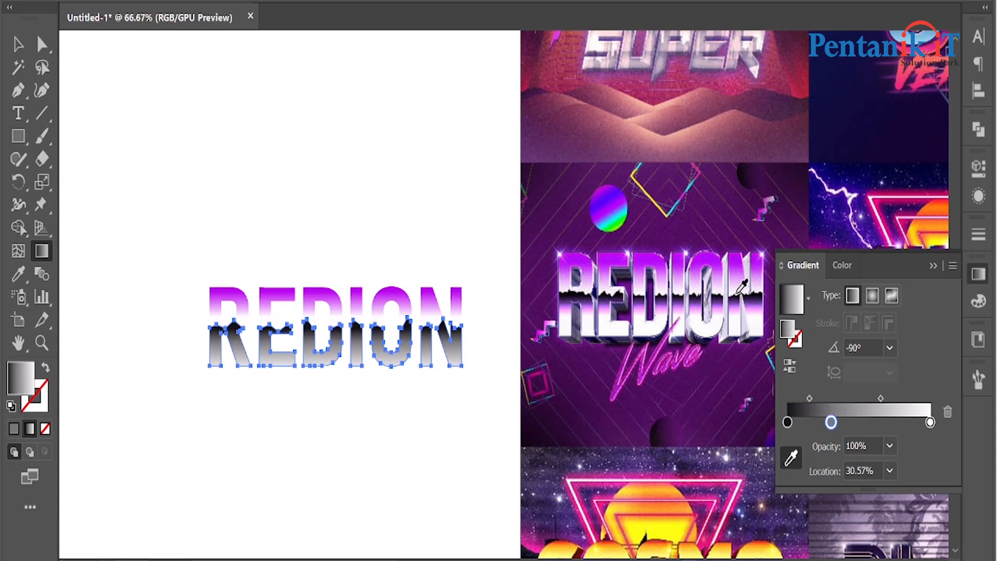
left_click(737, 255)
left_click_drag(846, 422, 851, 422)
left_click(738, 307)
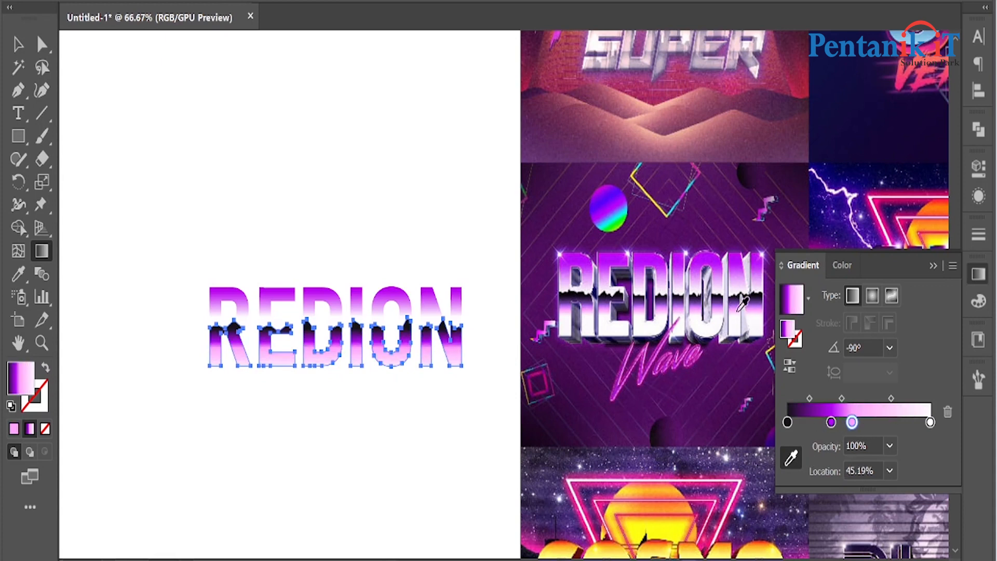
left_click(930, 423)
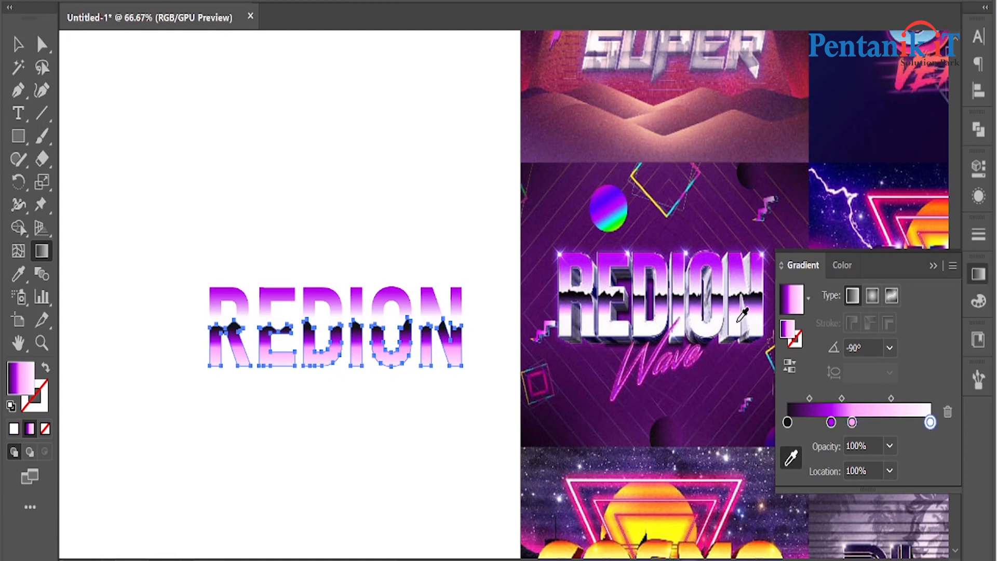
Step: Shift the lower gradient's purple and pink stops towards the black end and set the black-to-purple midpoint to 70.91%
left_click_drag(892, 399, 867, 404)
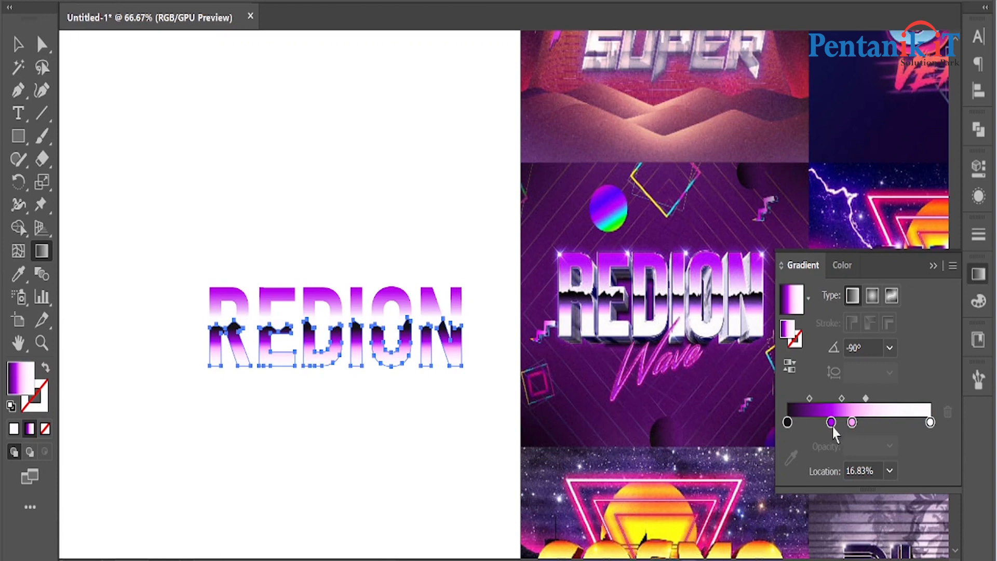
left_click_drag(831, 423, 854, 399)
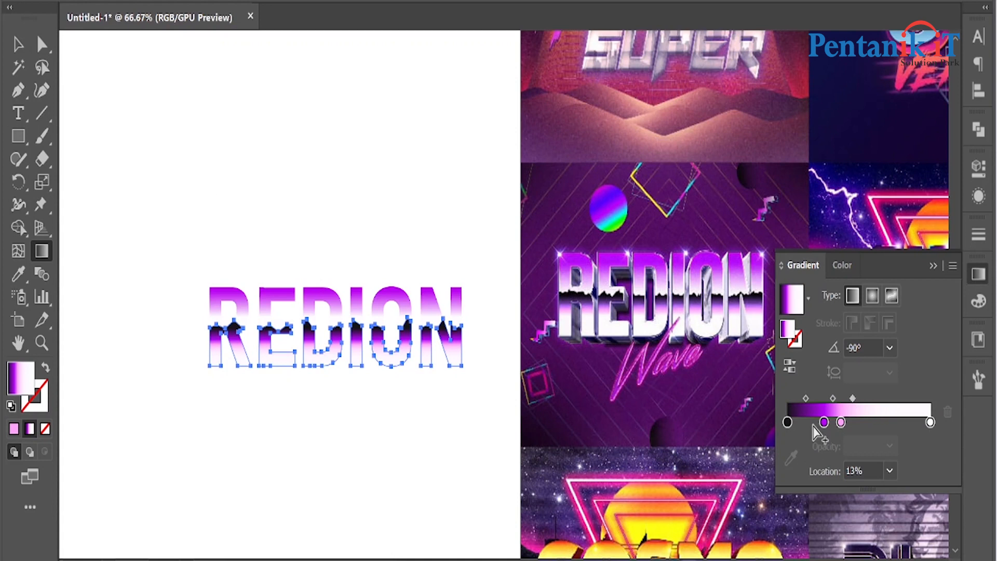
left_click_drag(802, 399, 815, 398)
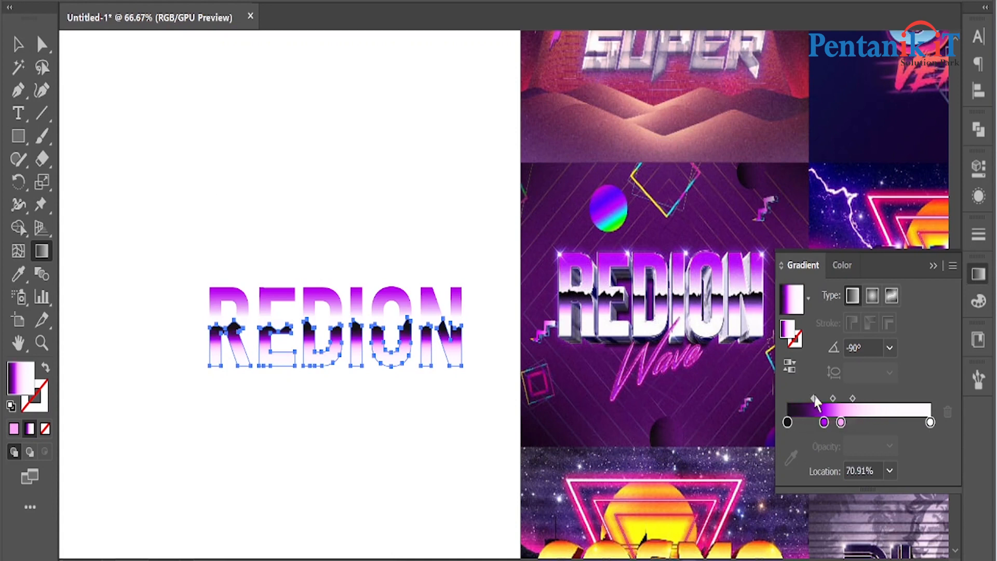
left_click(17, 45)
left_click(157, 139)
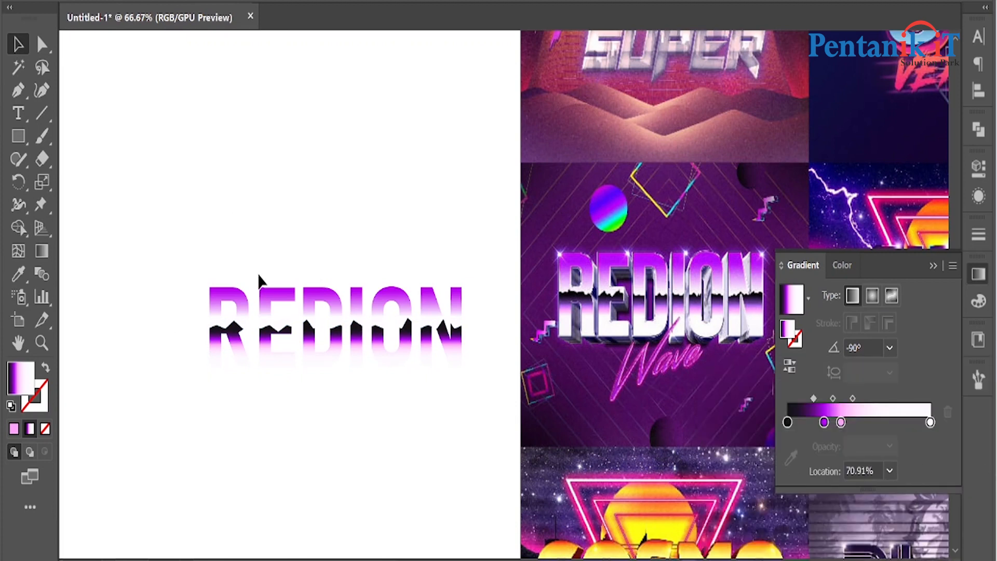
Step: Offset the paths of the whole REDION lettering by 2 px with miter joins
left_click_drag(171, 217, 462, 398)
key("ctrl+shift+o")
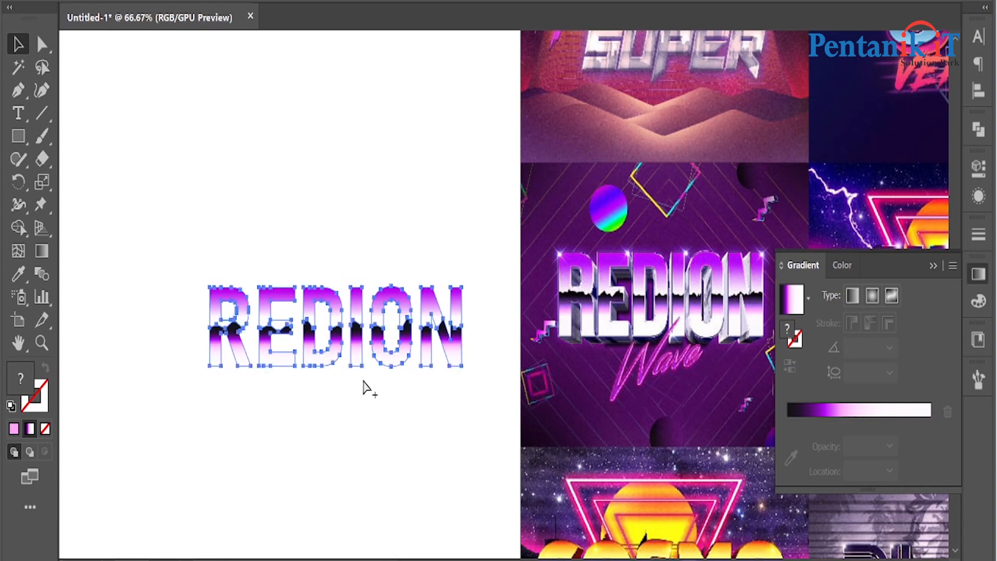
key("ctrl+minus")
key("ctrl+equal")
scroll(639, 280, "up", 1)
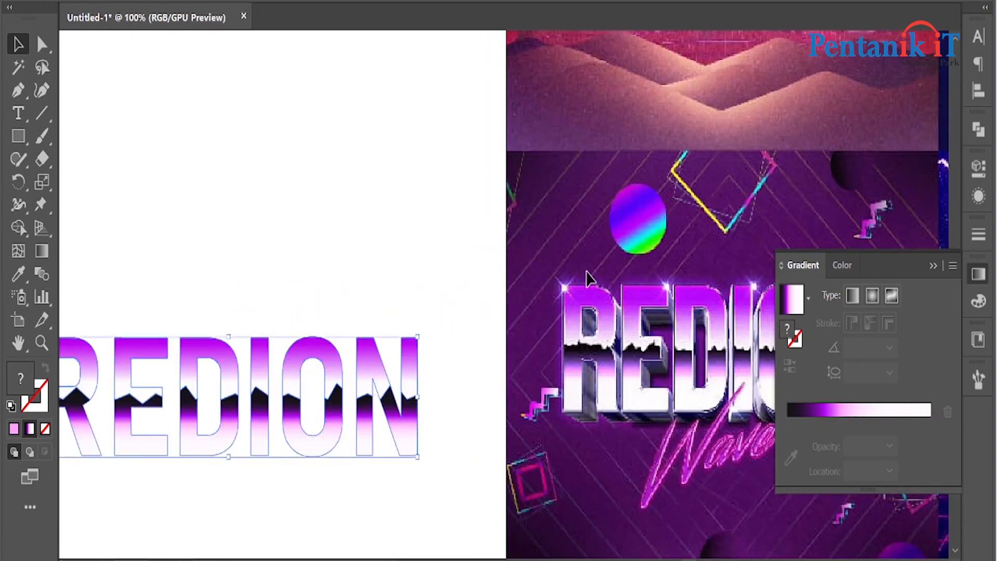
scroll(639, 281, "down", 1)
scroll(318, 369, "up", 1)
left_click(318, 369)
left_click_drag(142, 225, 619, 474)
scroll(486, 458, "down", 1)
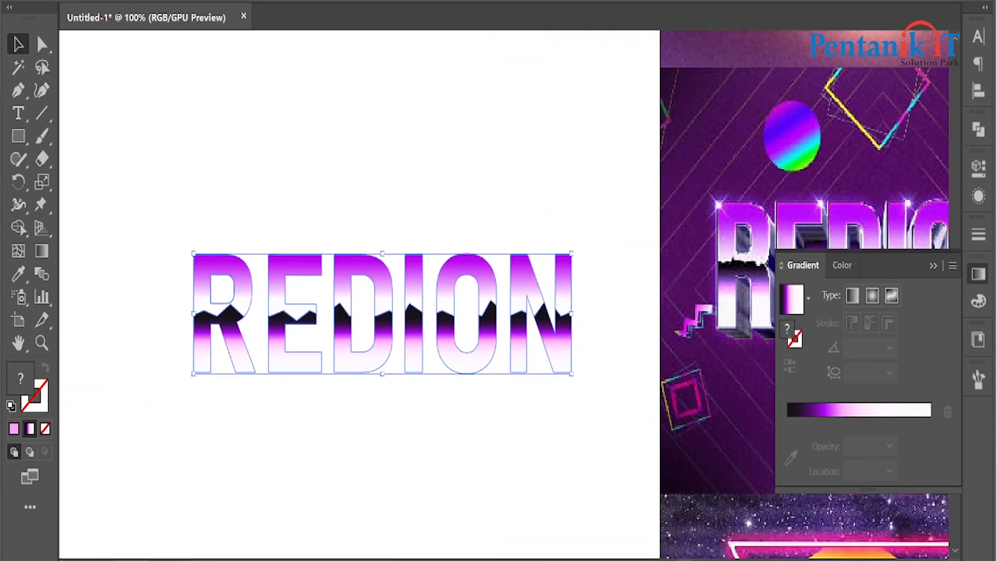
key("alt+o")
mouse_move(212, 403)
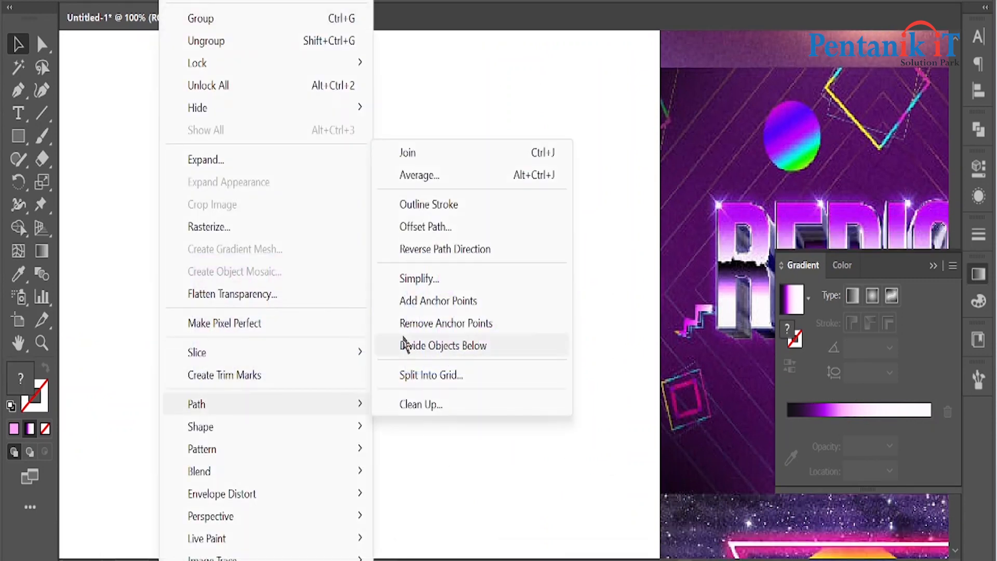
left_click(422, 228)
left_click(808, 228)
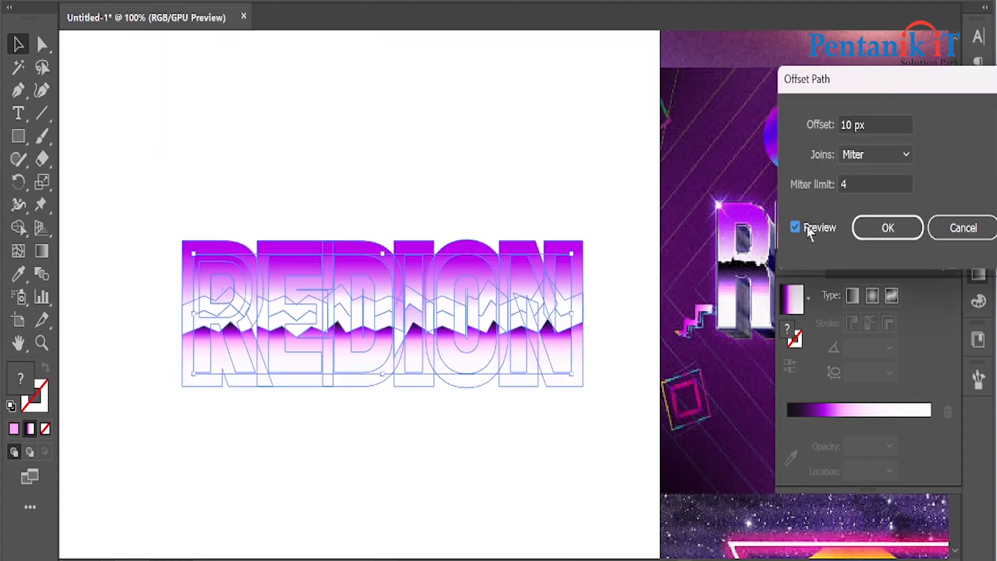
triple_click(876, 125)
type("1")
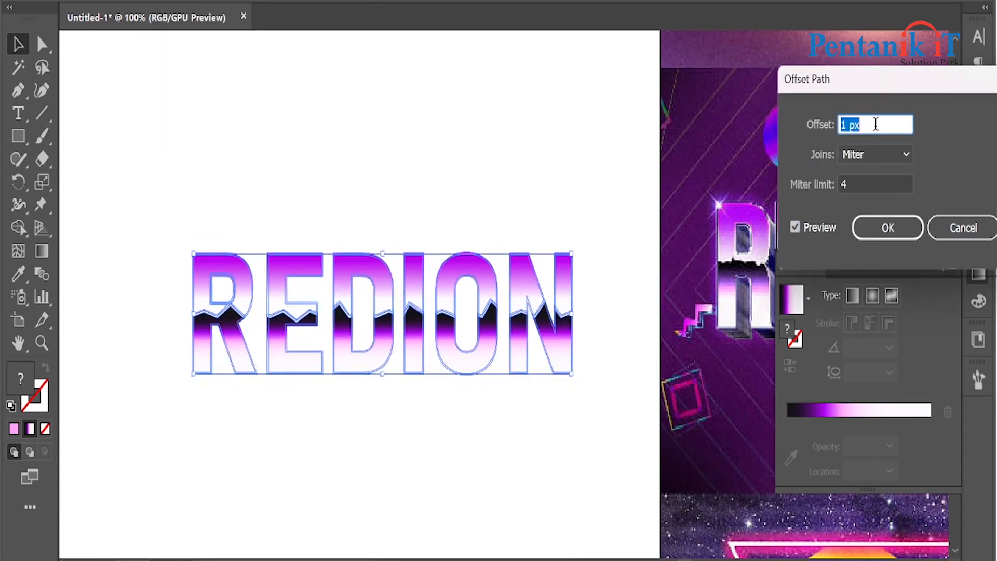
key("Up")
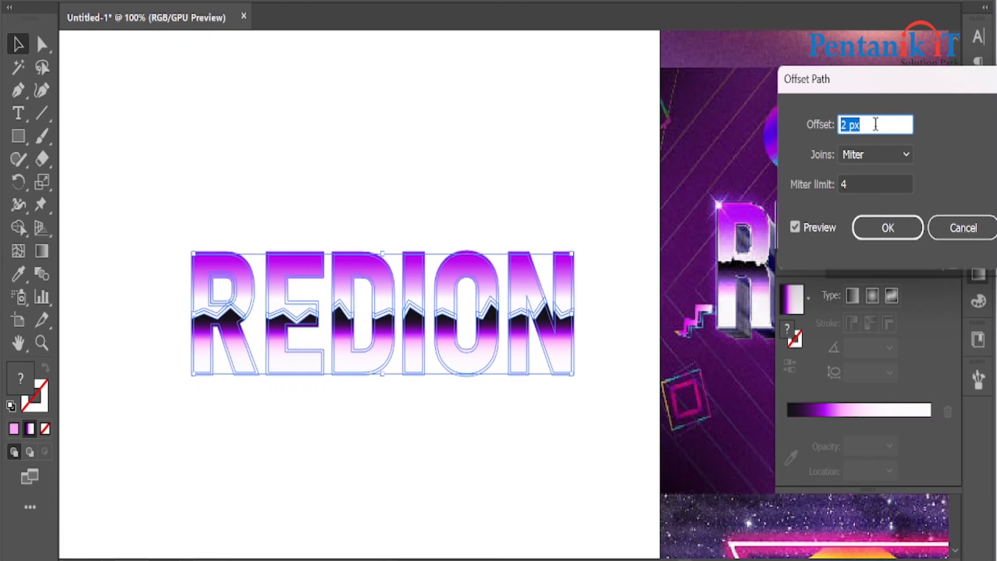
left_click(888, 228)
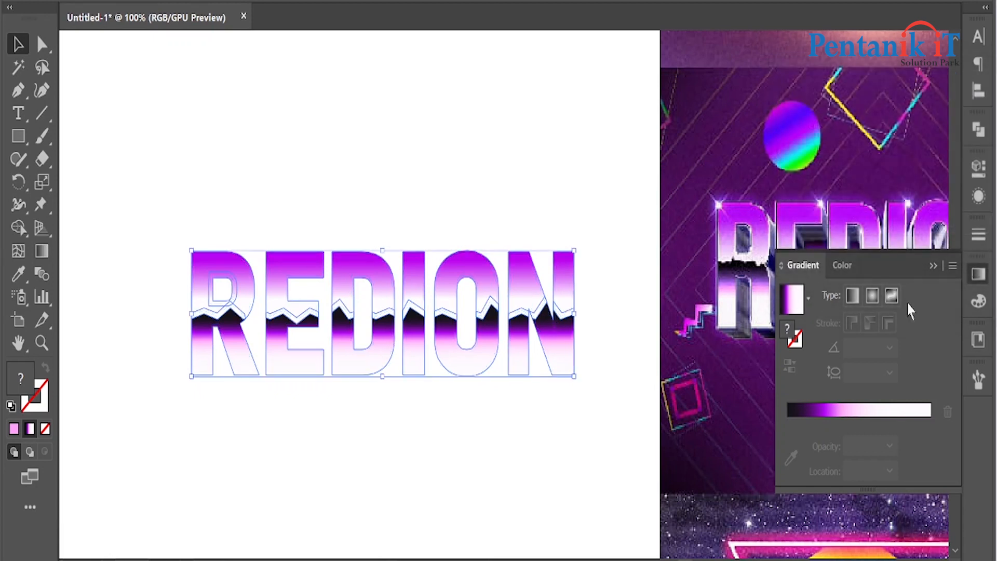
Step: Unite the offset paths into a single shape and fill it with black (000000)
left_click(978, 130)
left_click(796, 173)
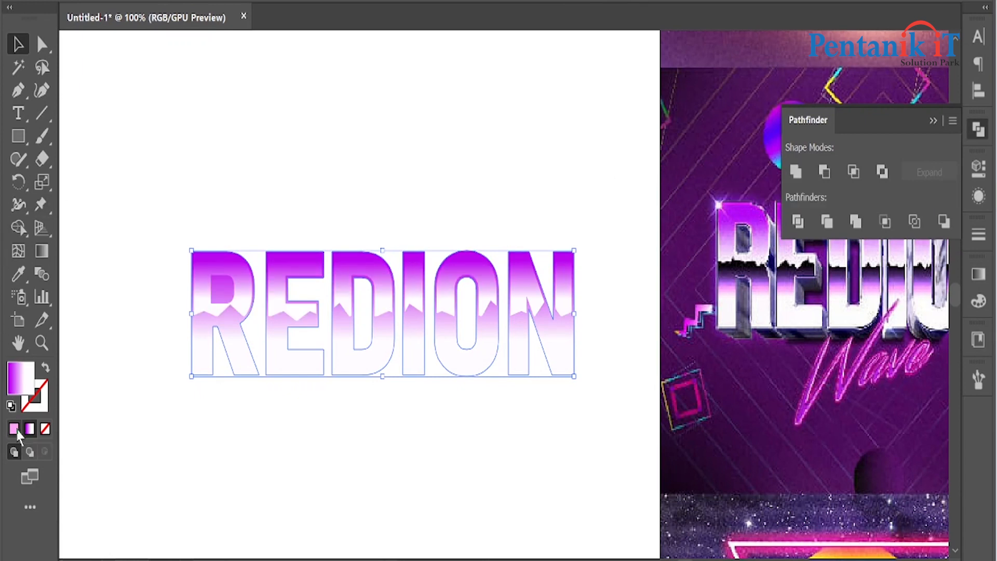
left_click(13, 428)
double_click(20, 378)
left_click_drag(689, 206, 596, 364)
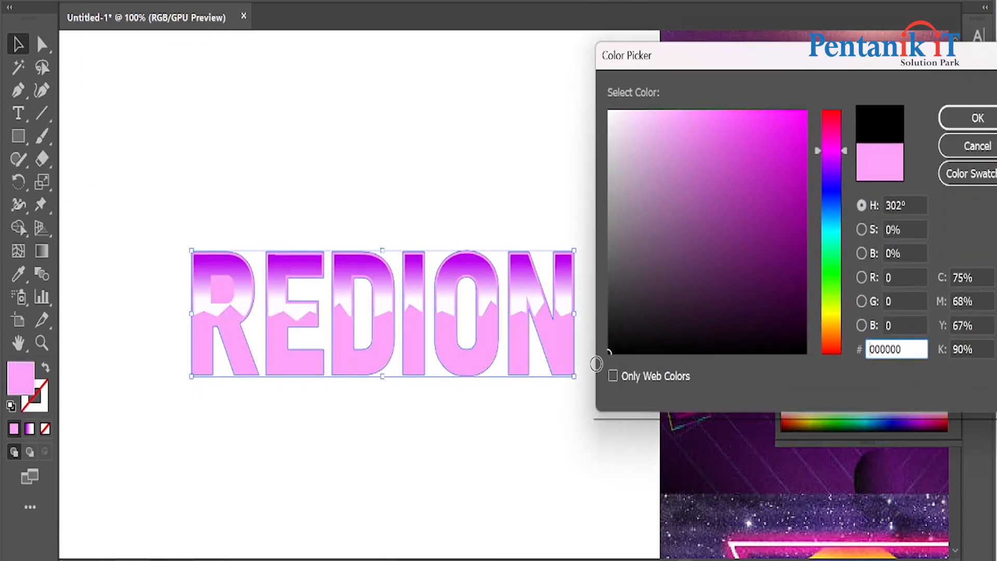
left_click(976, 119)
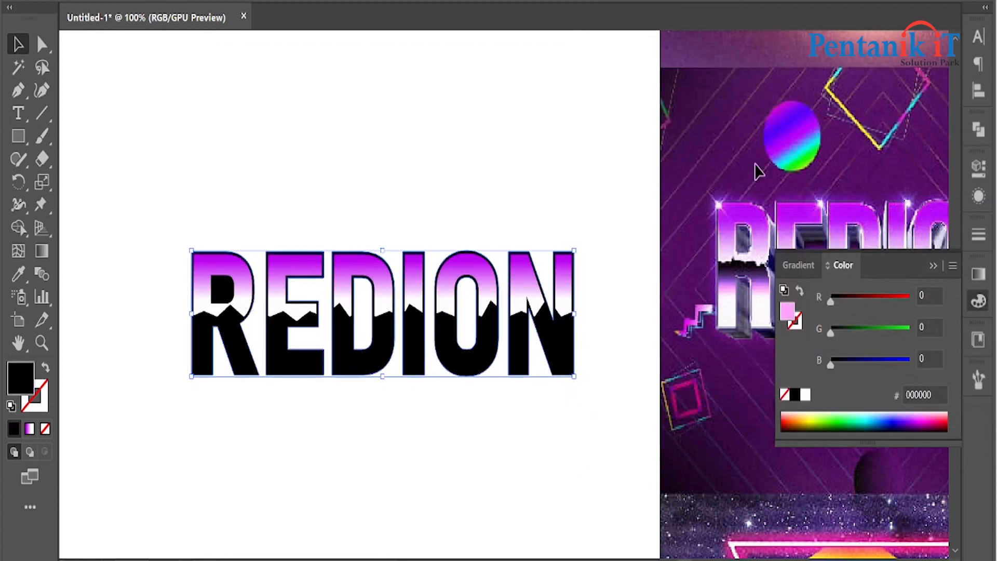
Step: Ungroup the lettering artwork and send the black outline shape to the back
left_click(263, 177)
left_click_drag(248, 265, 243, 175)
key("ctrl+z")
right_click(244, 175)
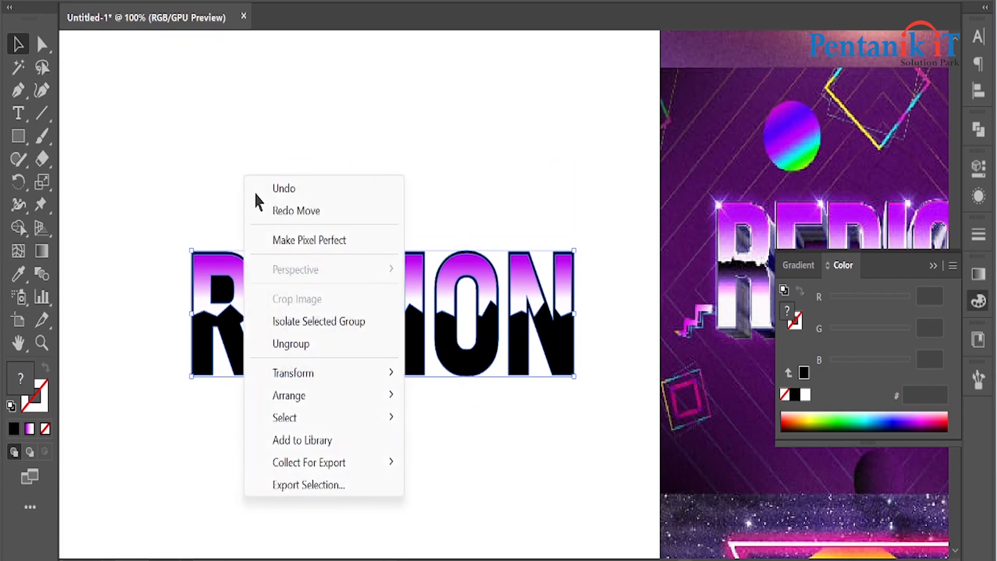
left_click(289, 344)
left_click(279, 405)
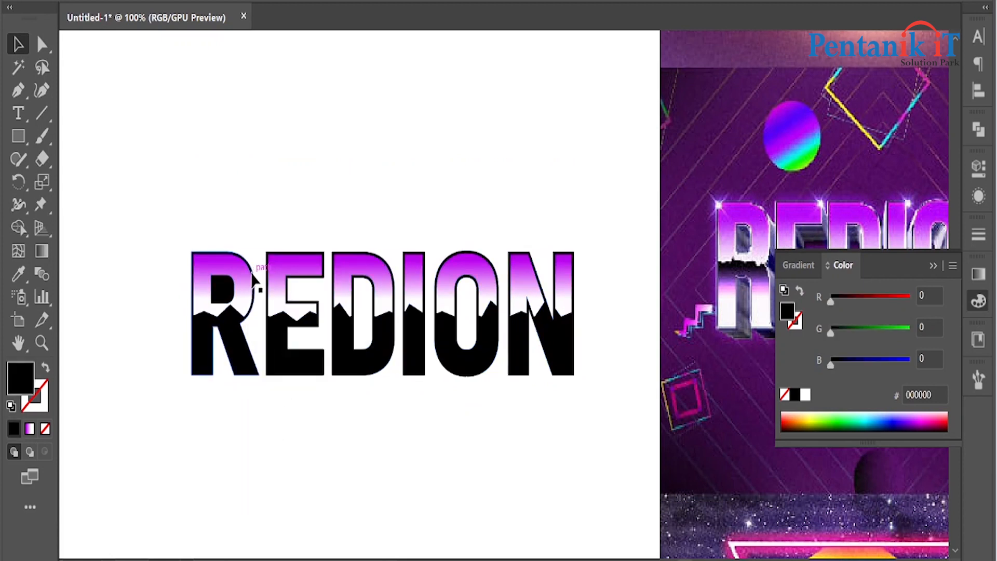
left_click(259, 277)
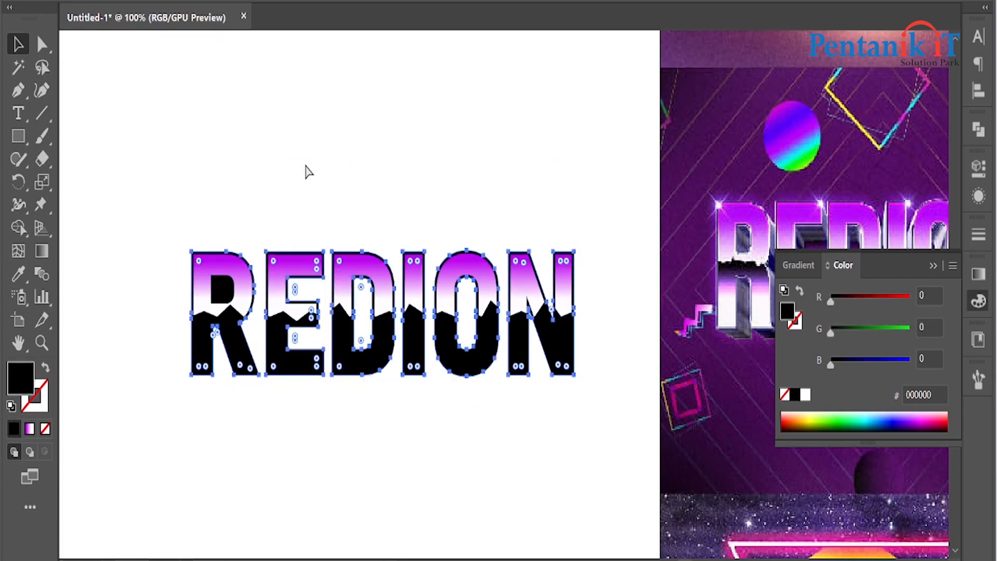
key("ctrl+shift+[")
left_click(307, 169)
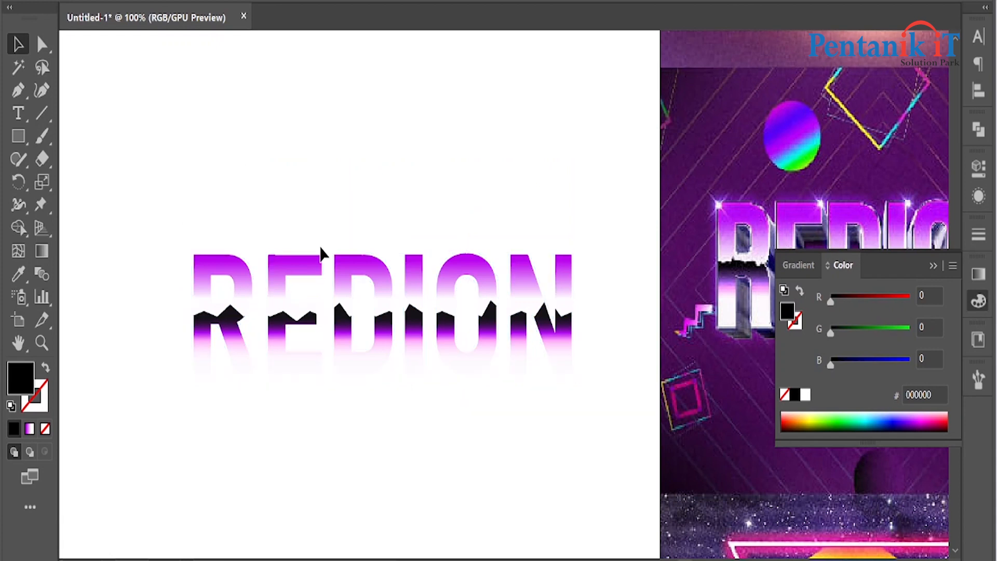
Step: Move the white background rectangle and the reference image sideways off the artboard to uncover the black outline
scroll(294, 289, "down", 3)
left_click(301, 313)
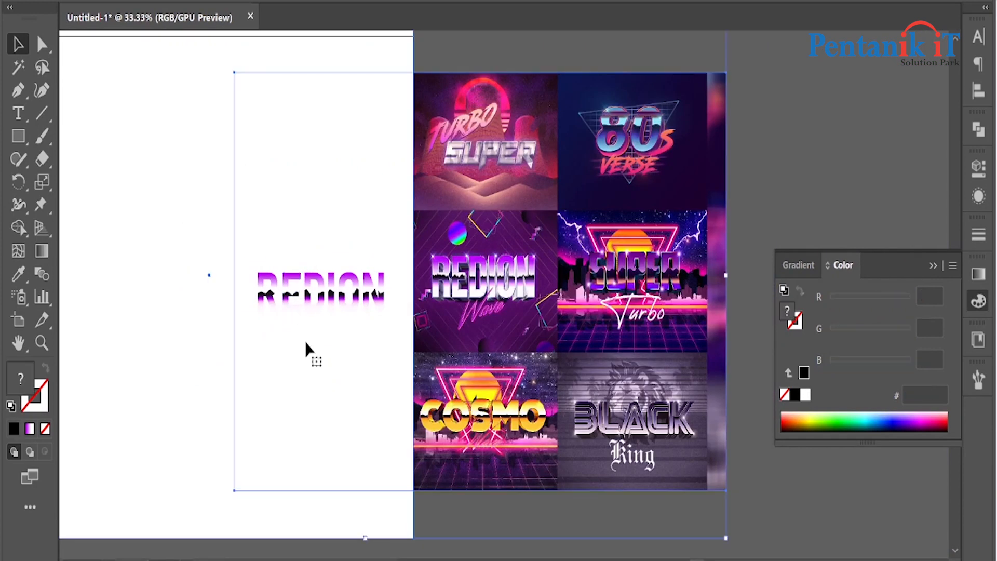
scroll(300, 313, "down", 2)
left_click(260, 239)
left_click_drag(260, 238, 636, 193)
left_click_drag(310, 387, 511, 426)
Step: Fill the enclosed counter of the letter R with white using the Shape Builder tool
scroll(285, 345, "up", 4)
left_click_drag(215, 178, 594, 426)
key("ctrl+equal")
key("ctrl+equal")
left_click(18, 227)
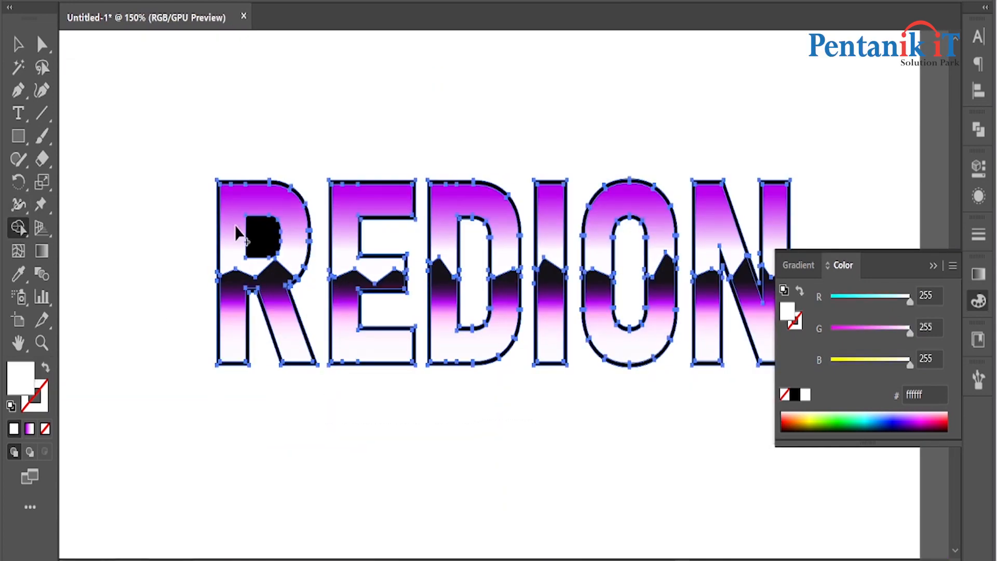
left_click(263, 236)
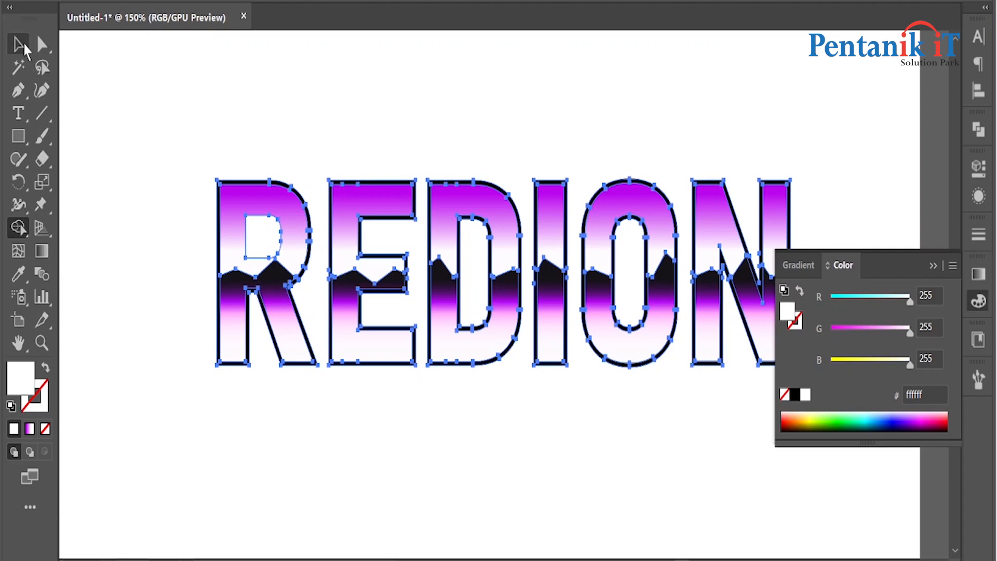
left_click(24, 44)
Step: Slightly round the corners of the black outline shape around the letters
left_click(190, 142)
left_click(229, 191)
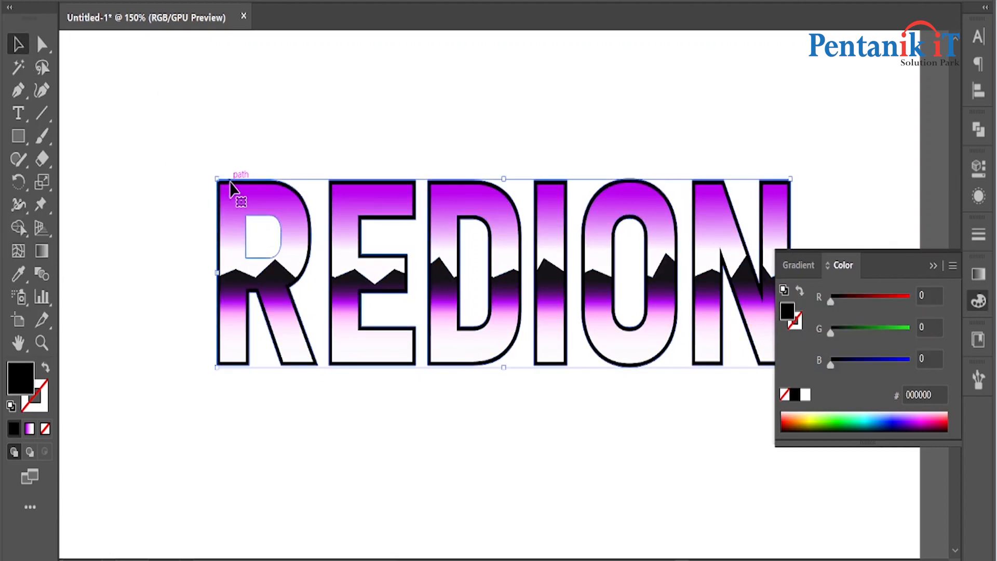
left_click_drag(228, 190, 230, 192)
left_click(159, 175)
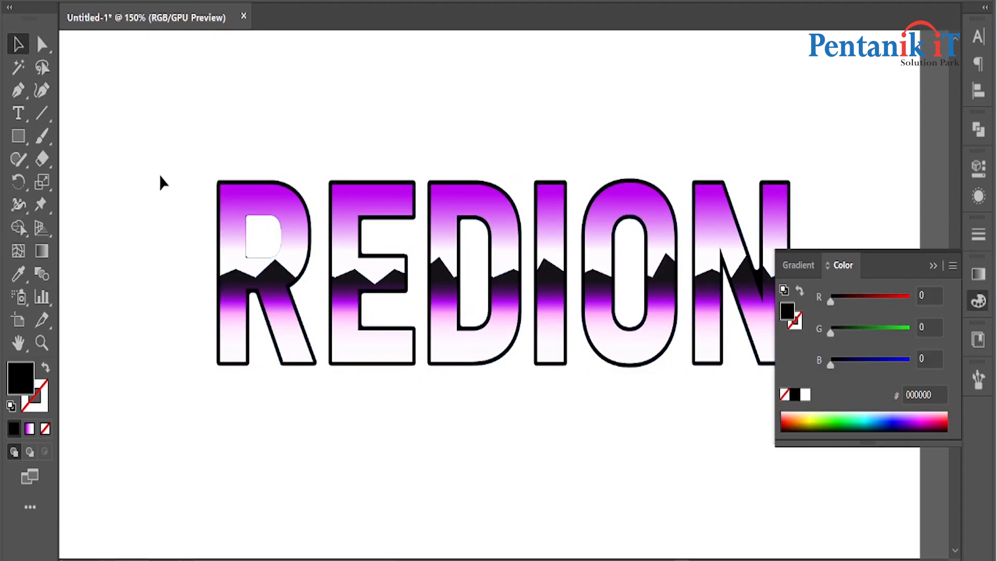
Step: Compare the outlined lettering with the REDION Wave logo in the reference image
scroll(159, 192, "down", 2)
scroll(449, 367, "down", 3)
left_click_drag(698, 449, 535, 399)
scroll(422, 292, "up", 2)
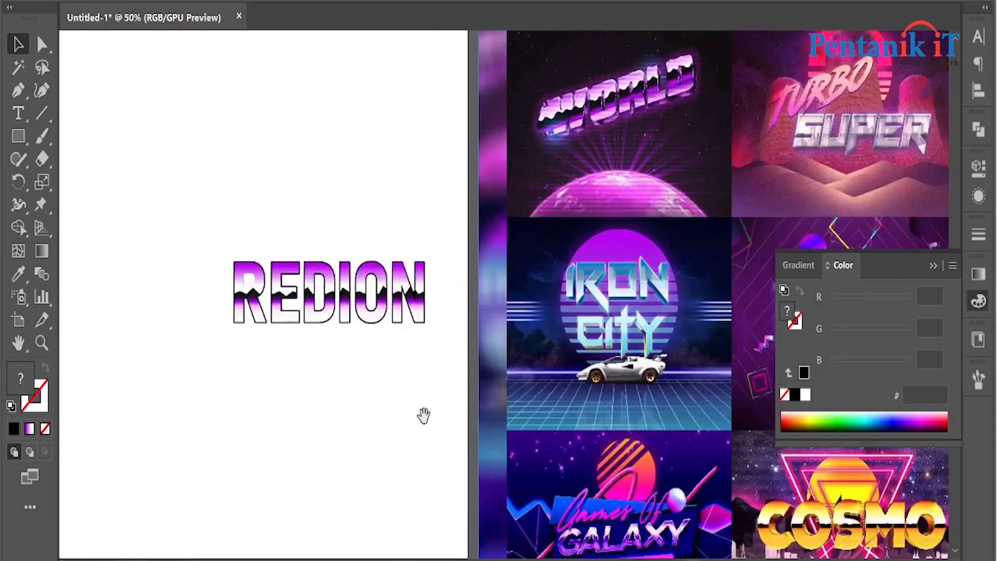
left_click_drag(424, 416, 367, 411)
scroll(290, 387, "down", 1)
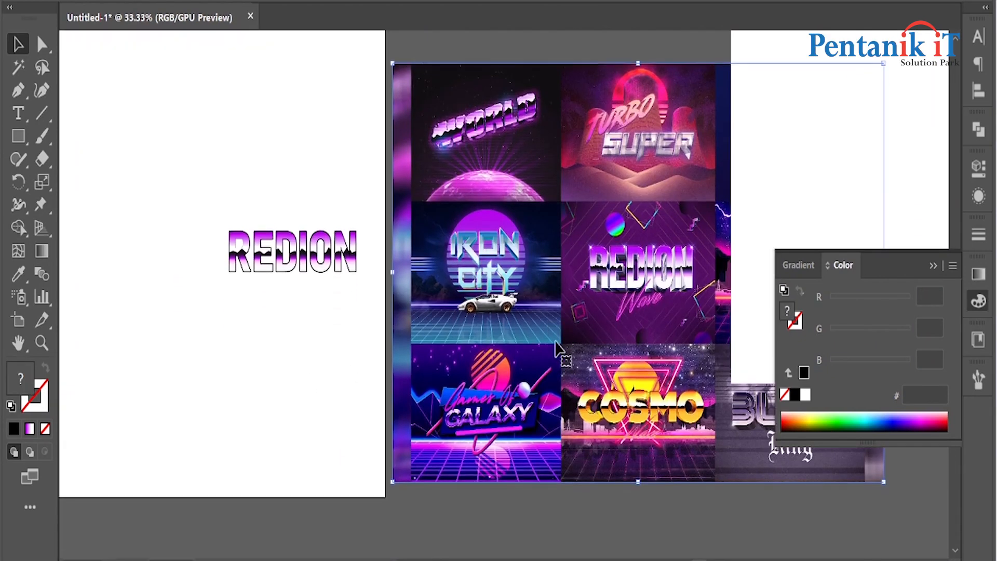
scroll(597, 322, "up", 2)
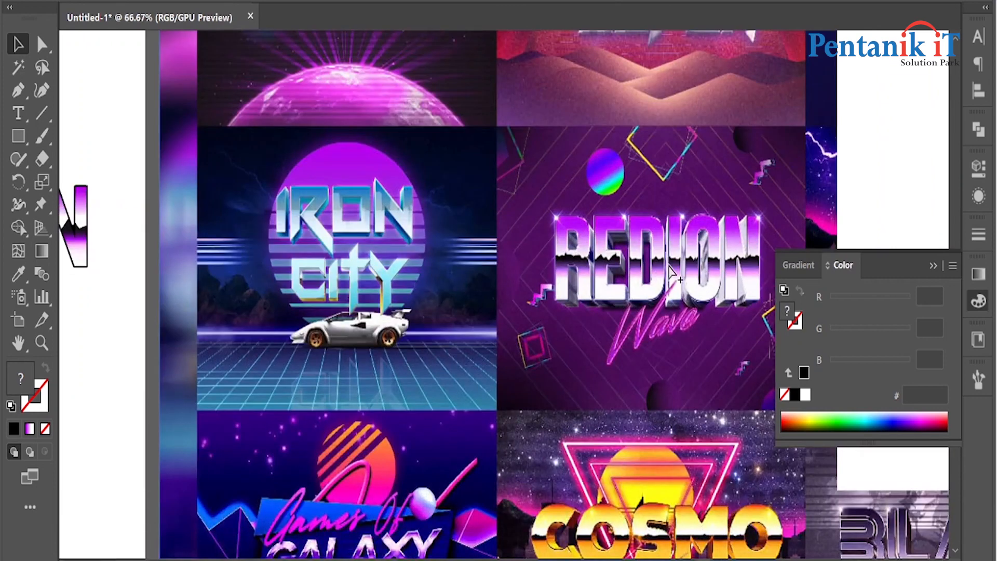
scroll(670, 272, "down", 3)
scroll(665, 278, "up", 5)
scroll(660, 282, "down", 5)
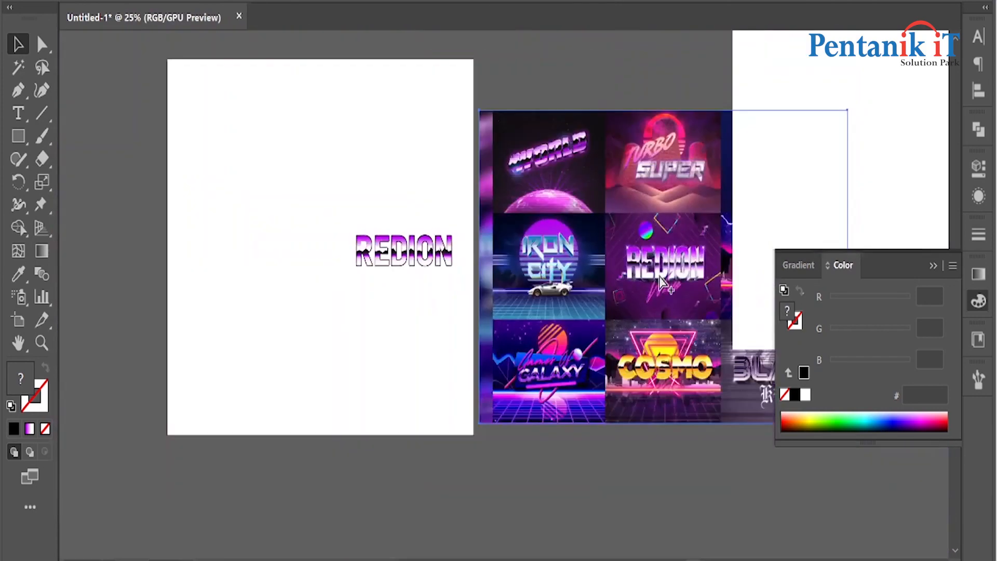
scroll(498, 203, "up", 3)
Step: Check the outlined lettering up close and move it left towards the middle of the artboard
left_click_drag(431, 310, 753, 296)
left_click_drag(356, 229, 563, 358)
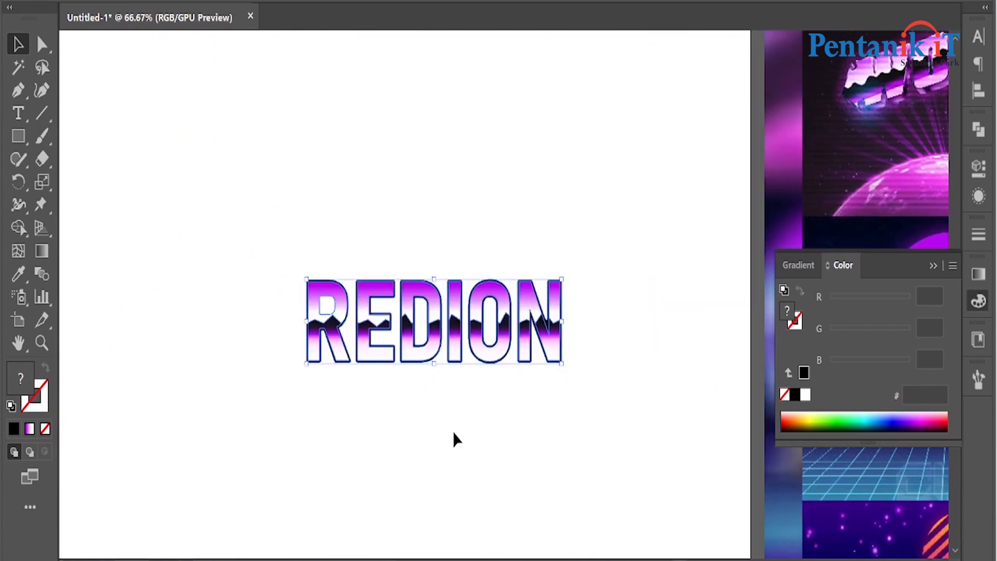
left_click(455, 439)
scroll(374, 286, "up", 4)
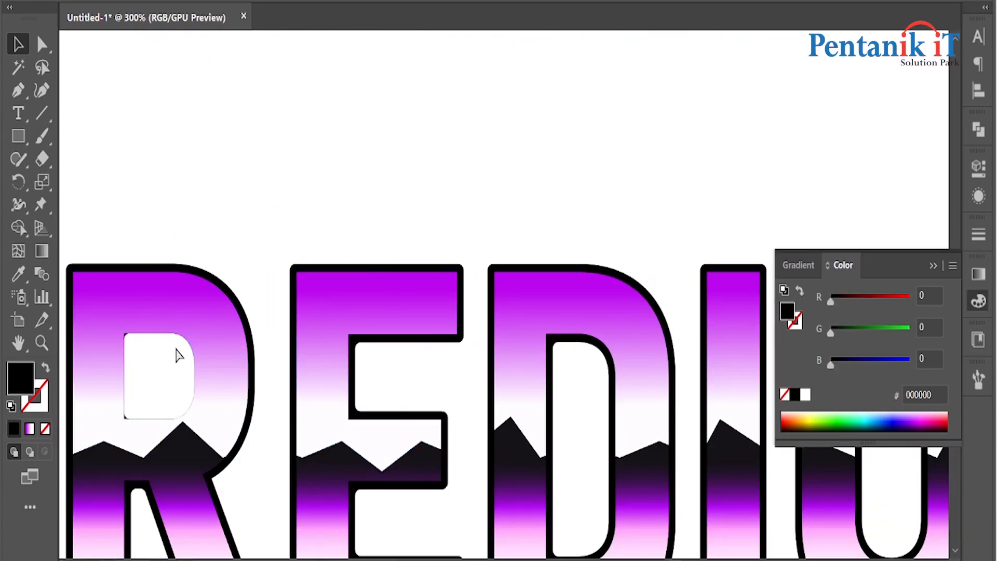
left_click(177, 349)
scroll(177, 349, "left", 5)
scroll(177, 349, "down", 5)
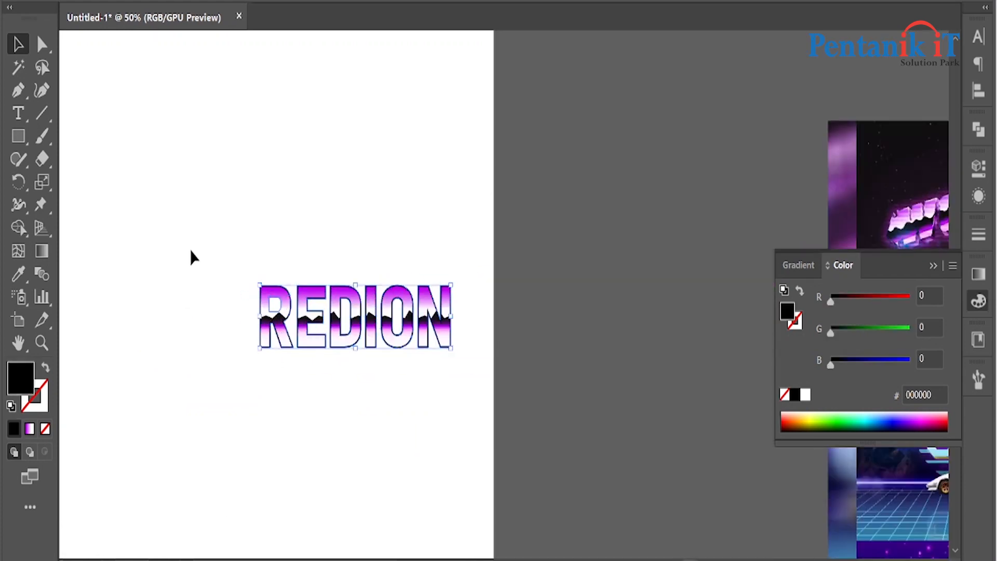
left_click_drag(363, 322, 235, 310)
left_click(219, 415)
left_click_drag(225, 394, 391, 404)
scroll(383, 388, "down", 1)
key("ctrl+0")
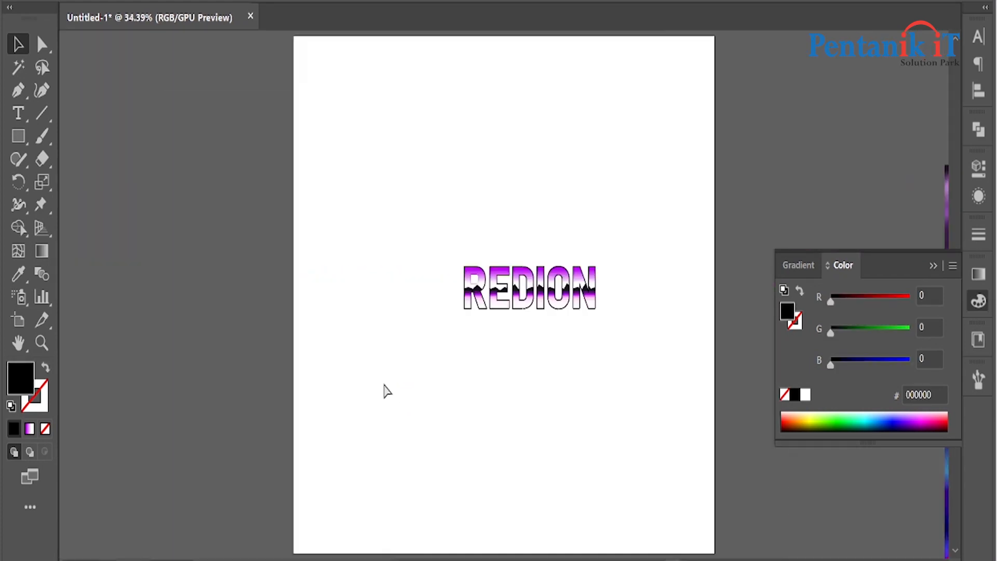
scroll(485, 216, "up", 2)
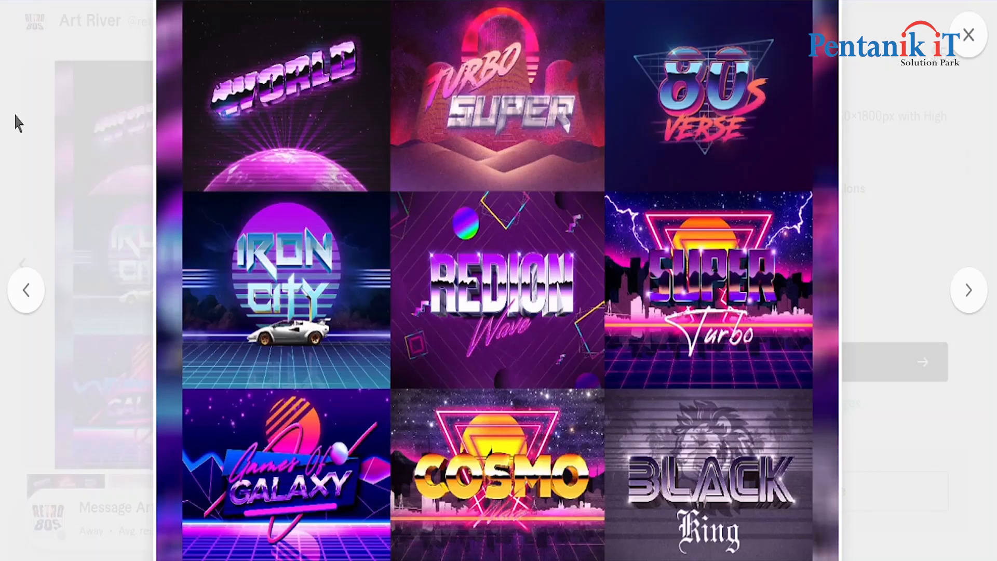
Step: Switch to Fiverr in the browser, close the full-screen reference preview and browse the 80s retro logo gigs
left_click(18, 123)
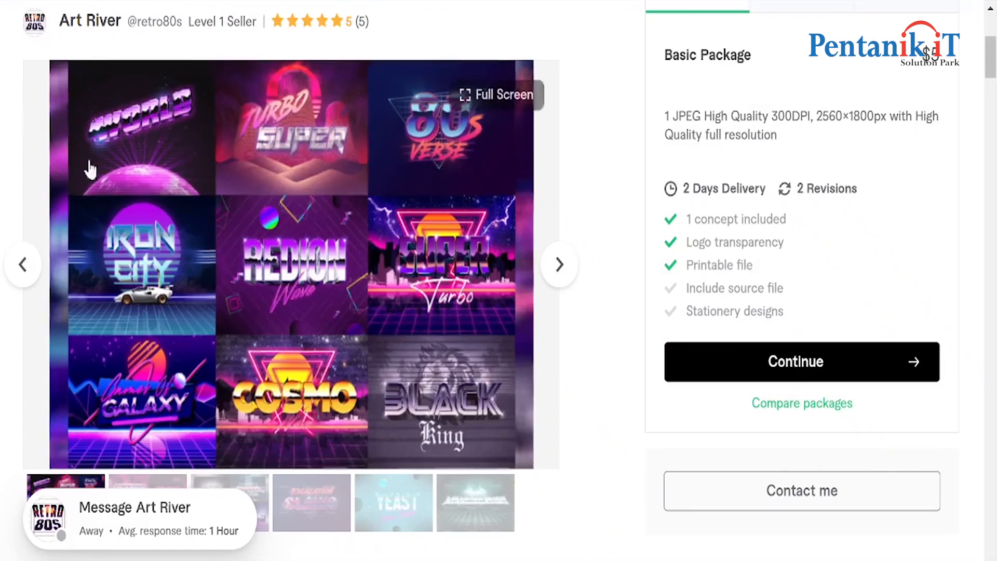
scroll(85, 189, "down", 5)
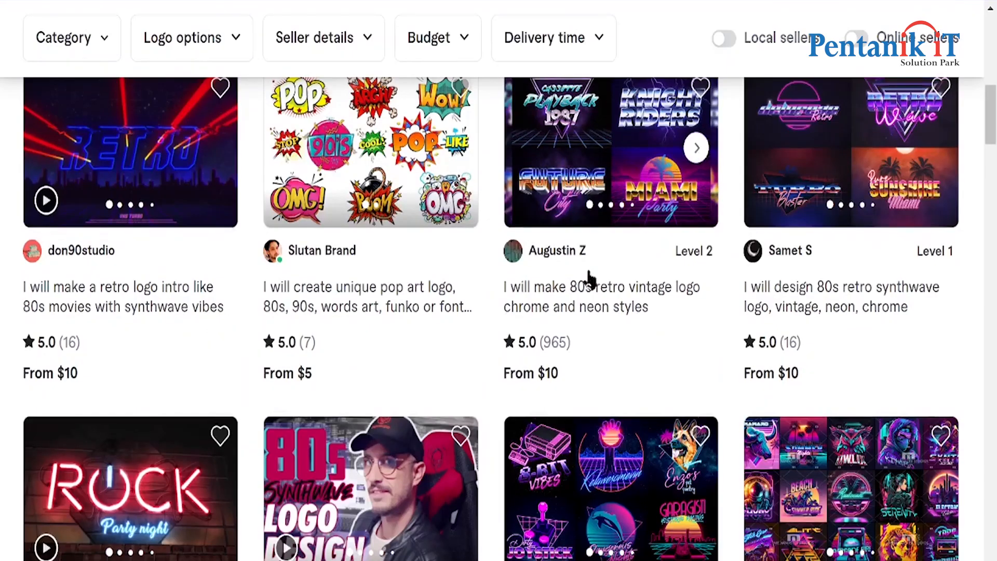
scroll(589, 280, "down", 3)
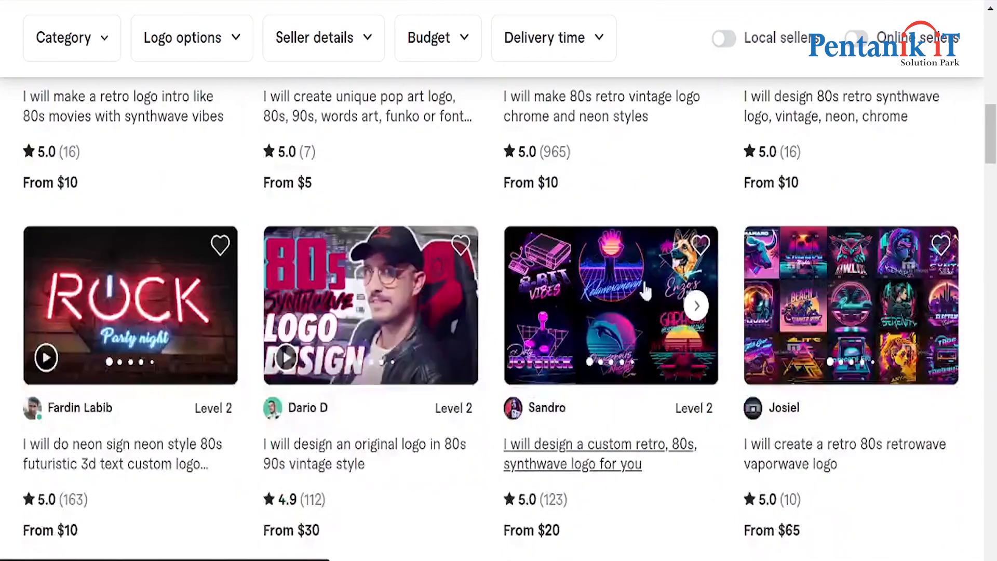
scroll(641, 296, "down", 6)
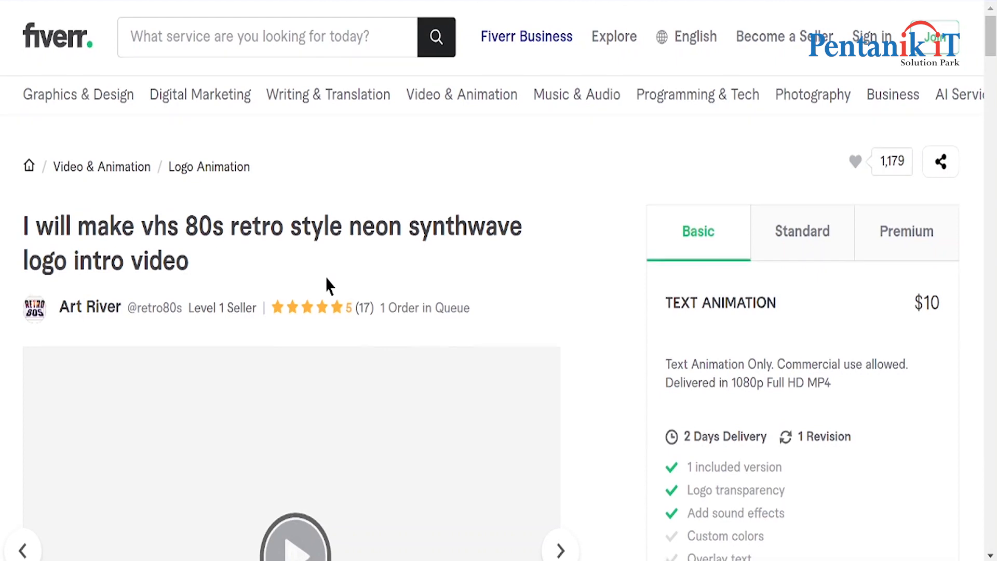
scroll(327, 286, "down", 5)
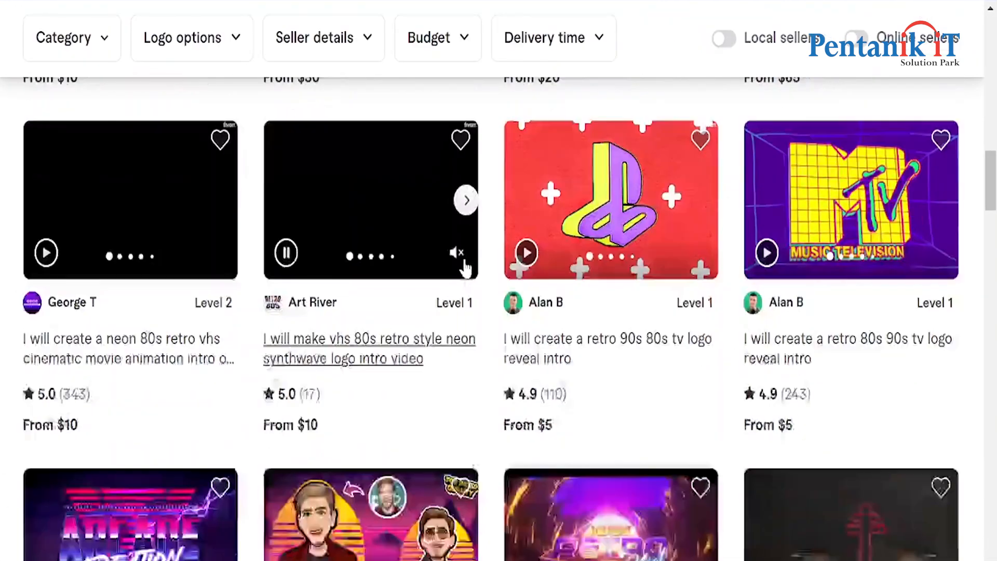
scroll(466, 268, "down", 10)
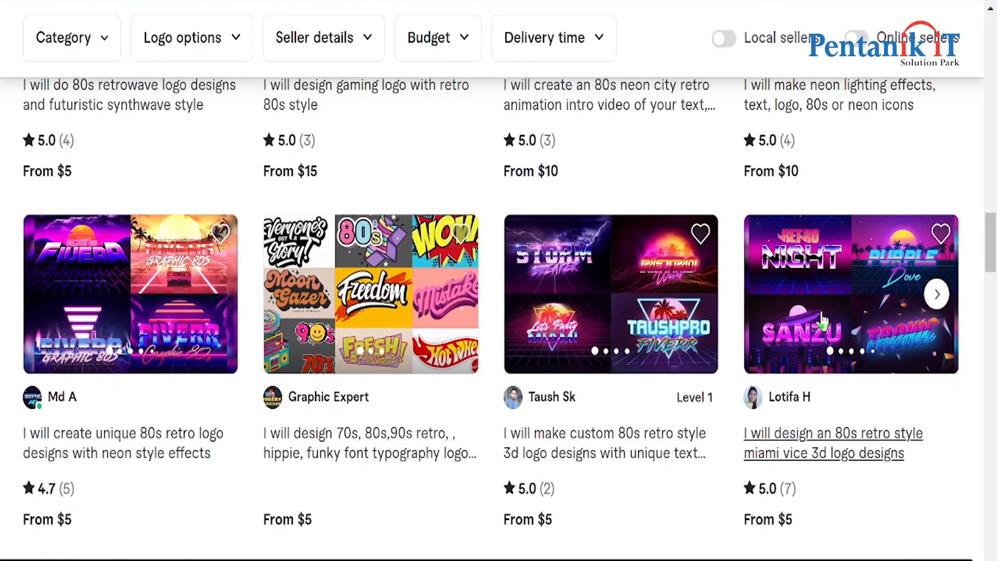
Step: Open the gig for 80s retro style miami vice 3d logo designs, look over its samples and Basic package, and close it
left_click(819, 271)
scroll(1, 275, "down", 5)
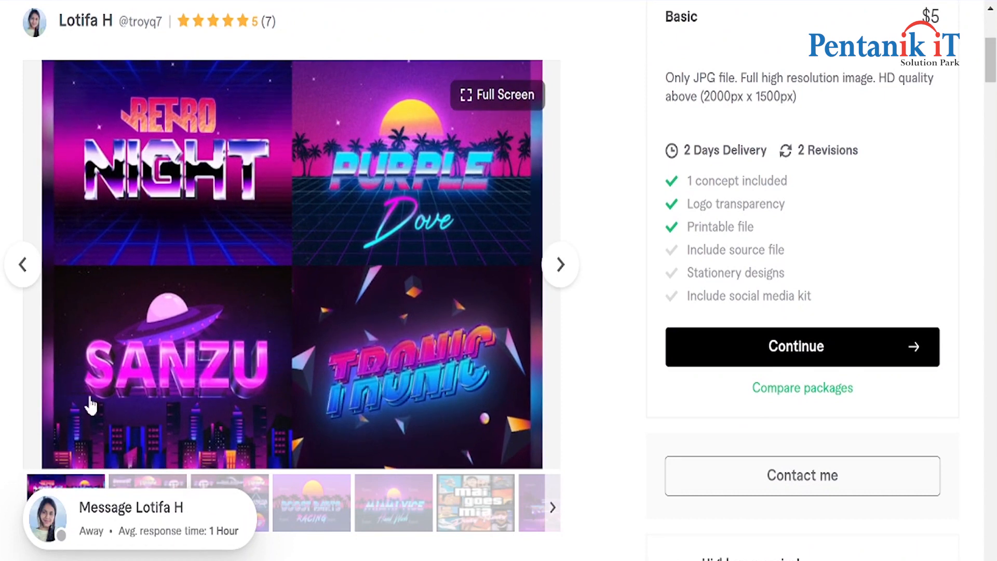
scroll(296, 178, "down", 8)
scroll(297, 179, "up", 10)
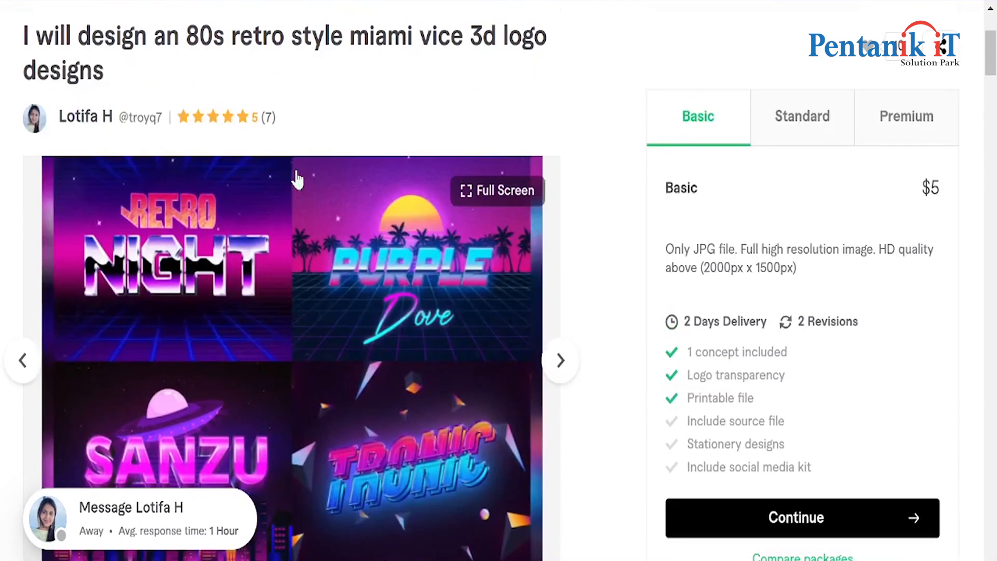
key("ctrl+w")
Step: Browse further 80s logo results and open the custom retro 80s synthwave logo gig in chrome and neon styles to view its samples
scroll(403, 385, "down", 7)
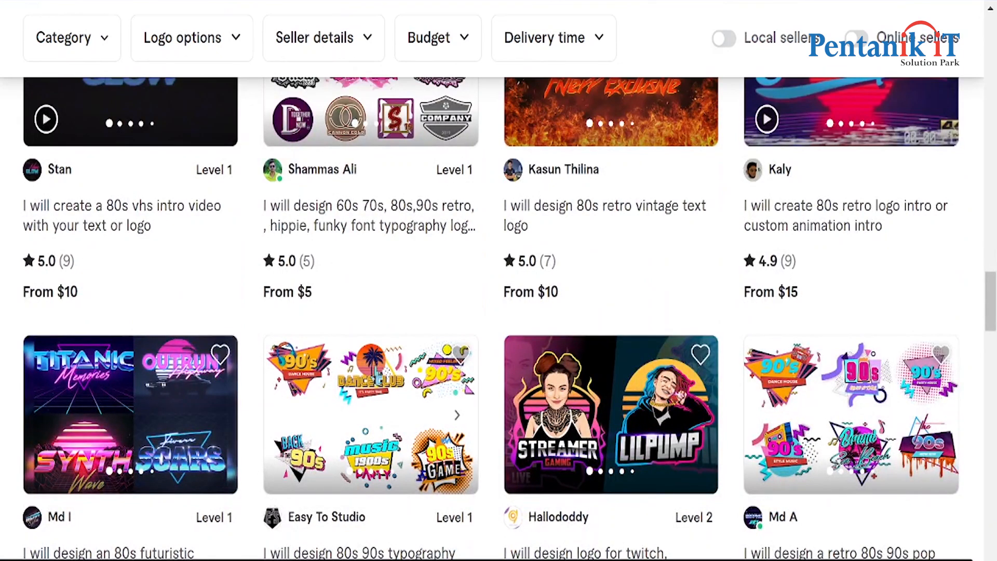
scroll(142, 312, "down", 5)
scroll(144, 313, "down", 7)
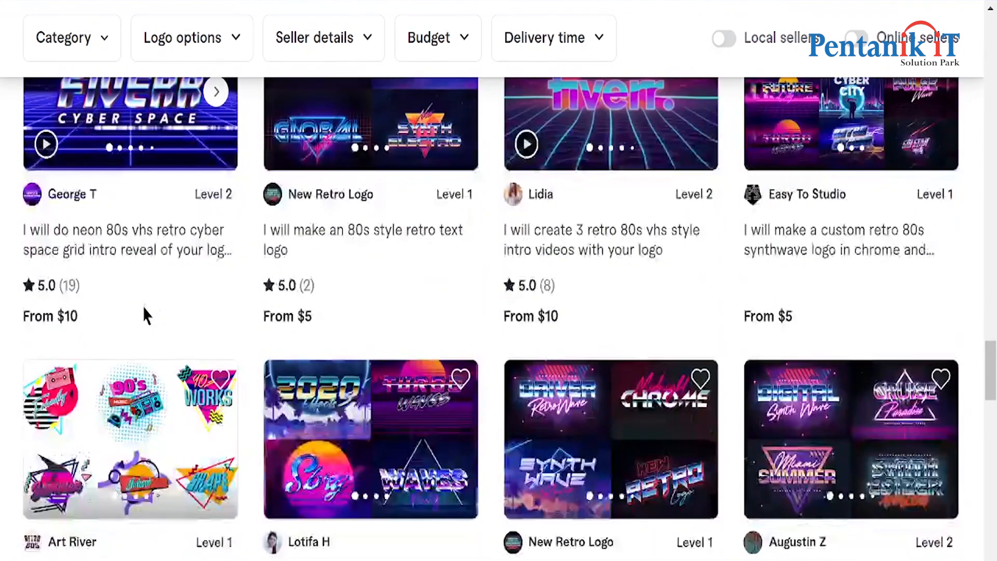
scroll(142, 314, "up", 2)
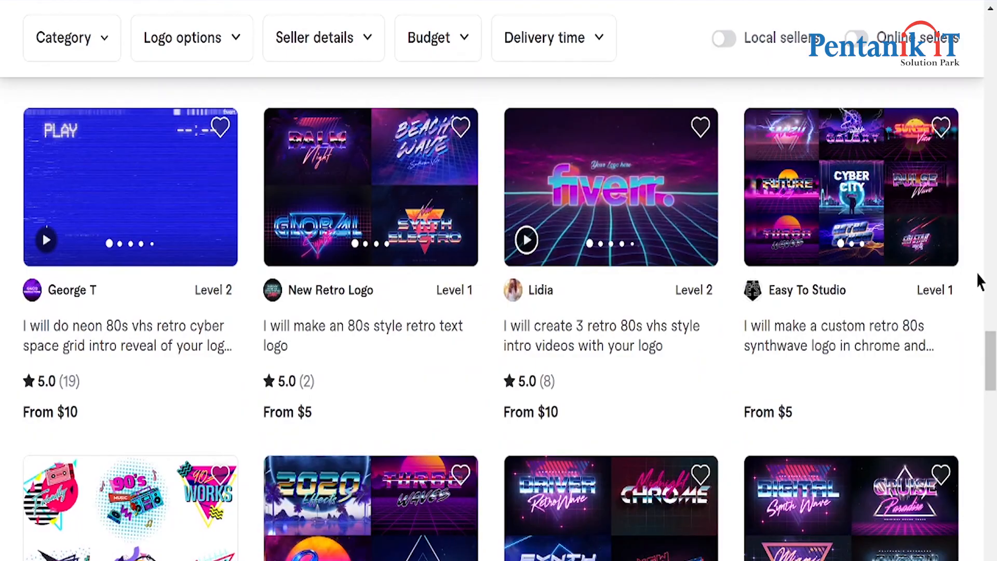
left_click(812, 210)
scroll(57, 379, "down", 5)
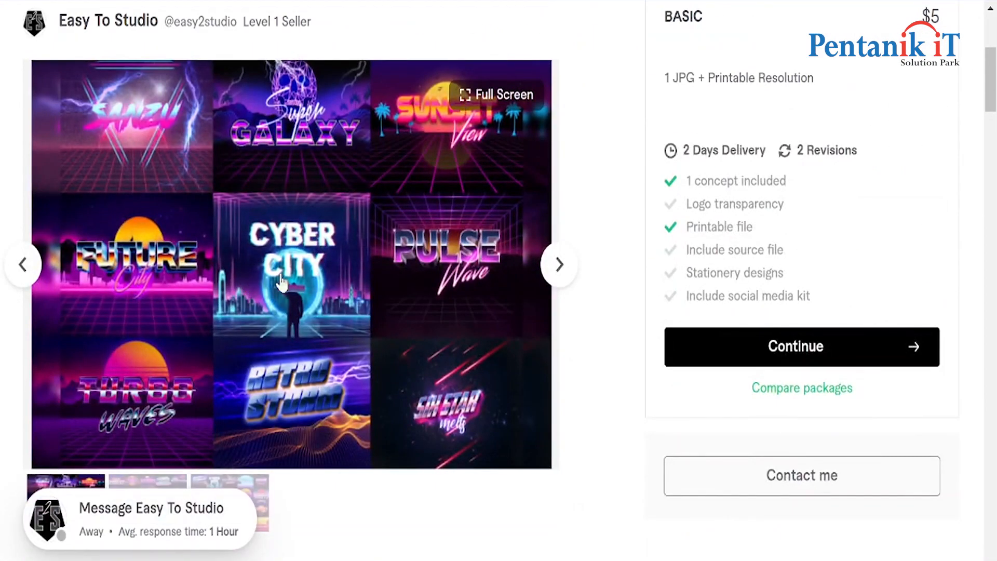
scroll(289, 244, "up", 2)
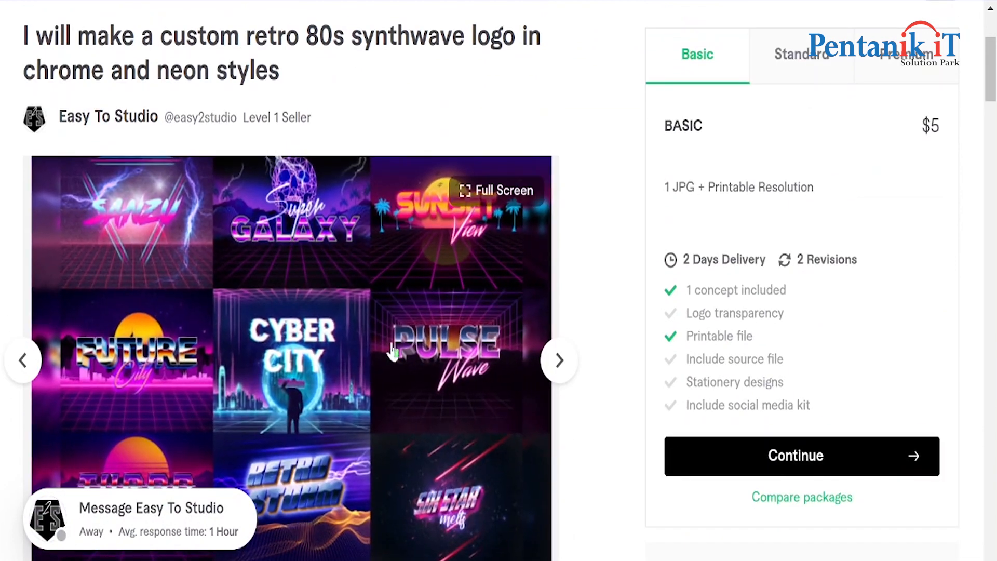
scroll(389, 350, "down", 2)
Step: Return to the 80s logo search results and browse them down to the page numbers and back up to the first gigs
key("alt+Left")
scroll(652, 247, "down", 6)
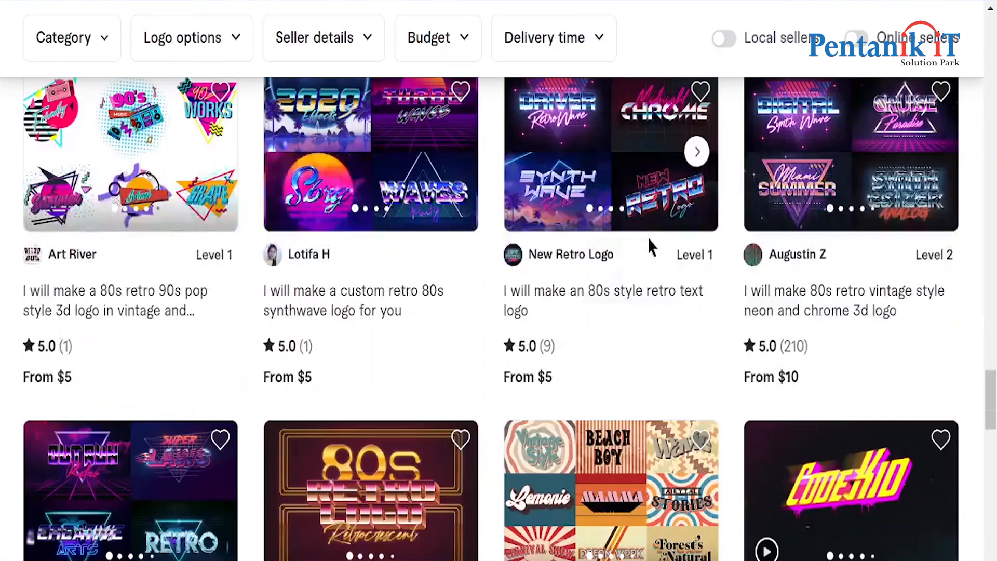
scroll(640, 244, "down", 7)
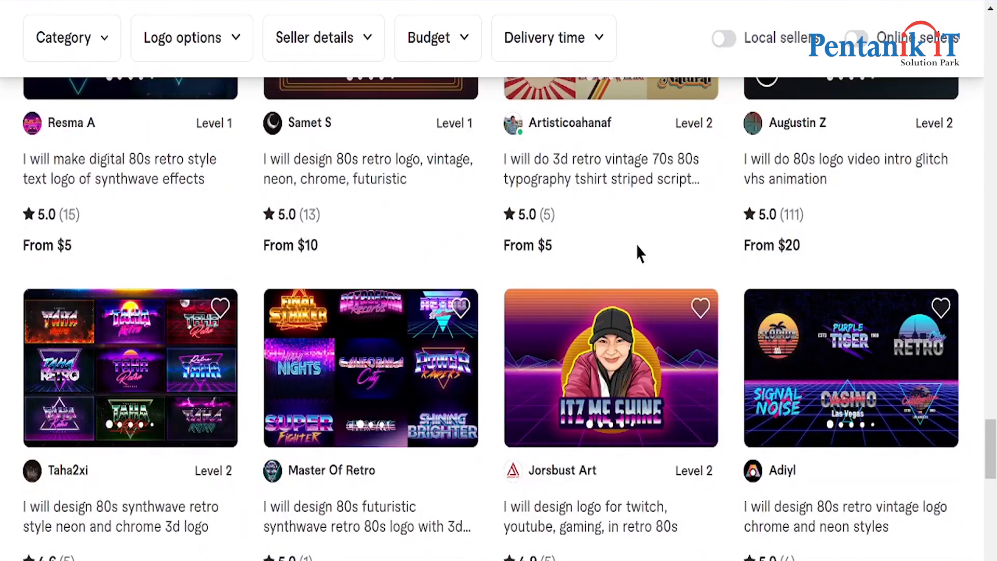
scroll(414, 267, "down", 12)
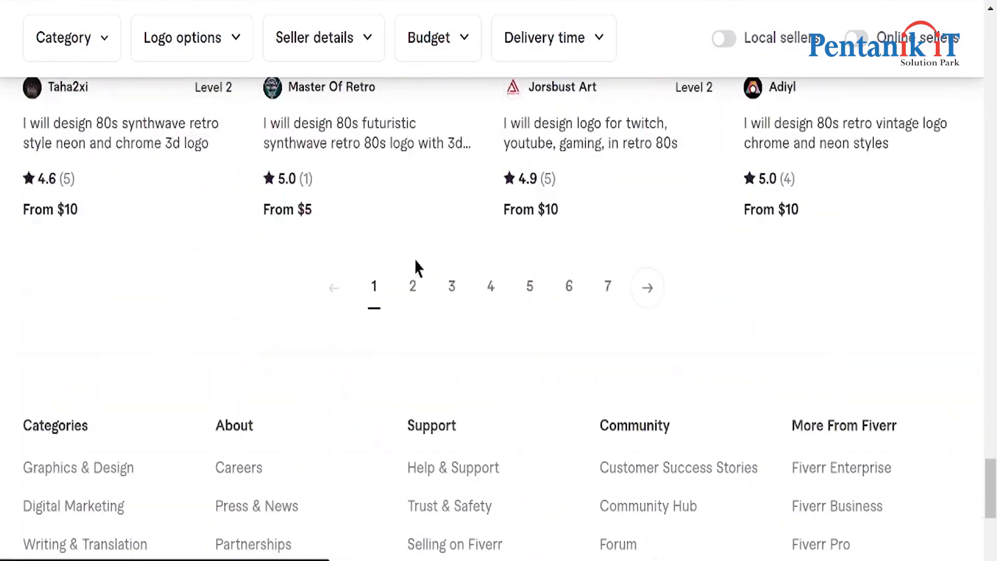
scroll(415, 268, "up", 11)
scroll(415, 268, "up", 15)
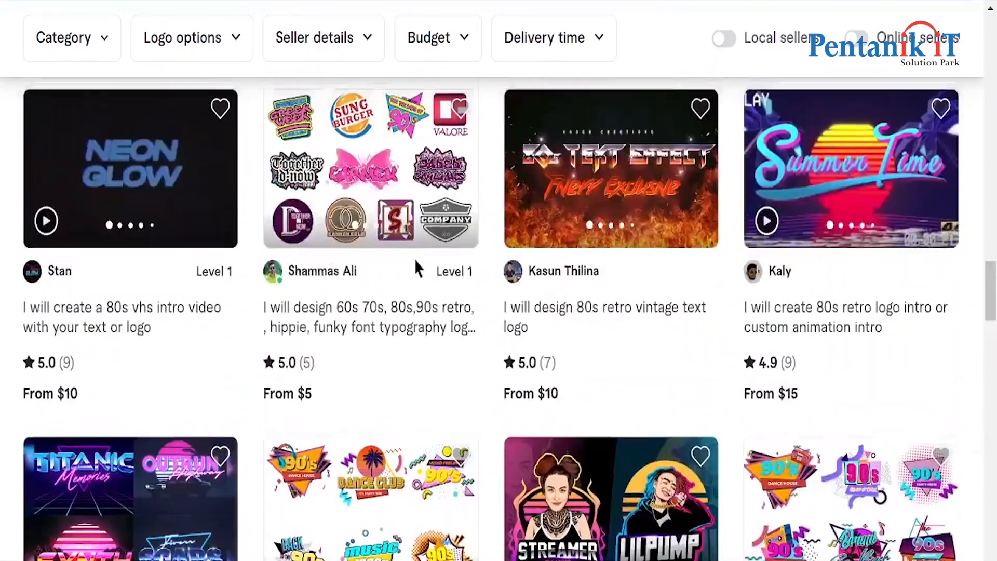
scroll(414, 263, "up", 8)
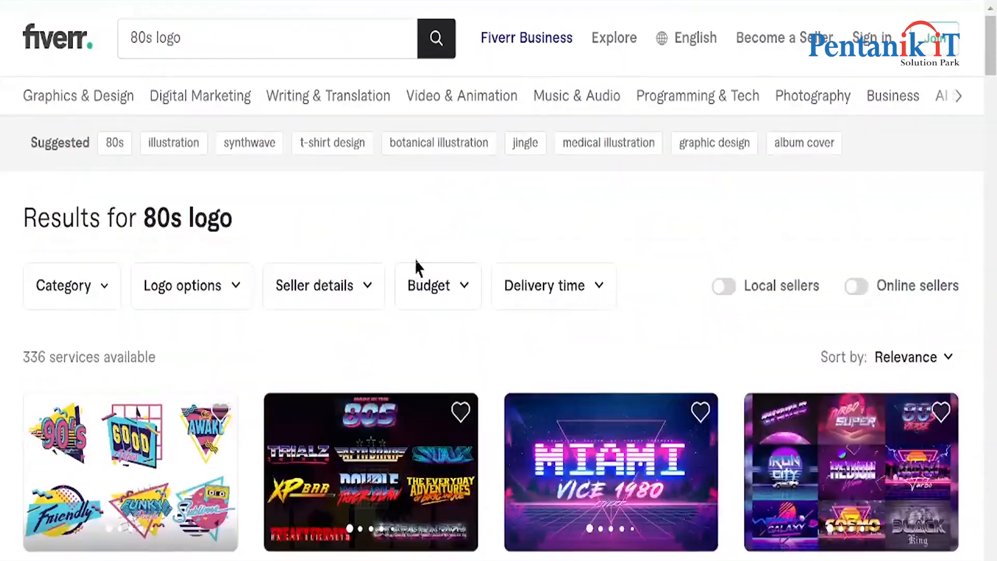
Step: Look over the samples in the miami vice 3d logo gig and the vaporwave vintage chrome neon gig
scroll(419, 272, "down", 6)
scroll(284, 276, "up", 3)
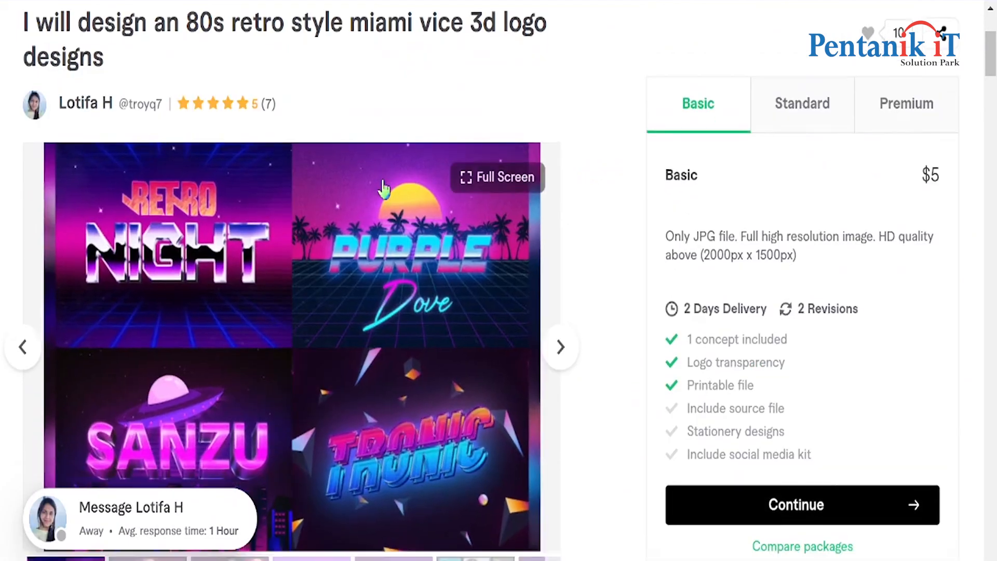
scroll(382, 190, "down", 2)
scroll(244, 252, "up", 3)
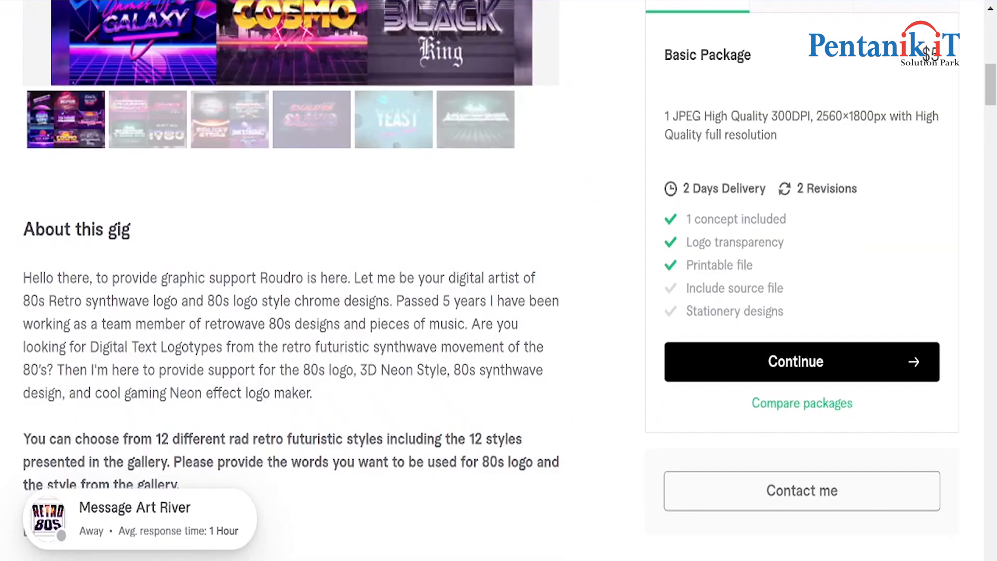
scroll(229, 227, "up", 5)
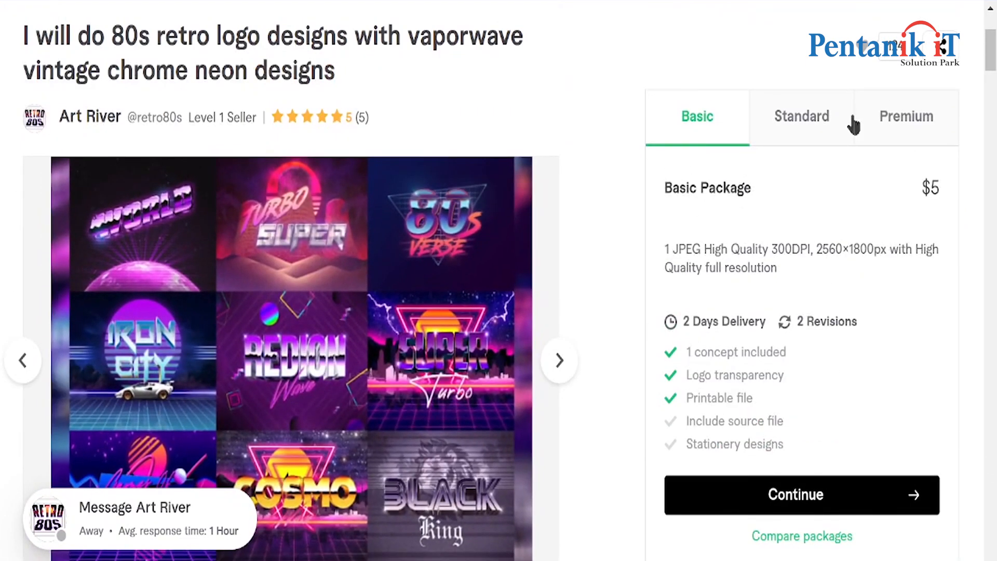
Step: Compare the prices of the Basic, Standard and Premium packages in the vaporwave vintage chrome neon gig
scroll(853, 145, "down", 3)
scroll(893, 171, "up", 2)
left_click_drag(934, 150, 966, 156)
left_click(946, 148)
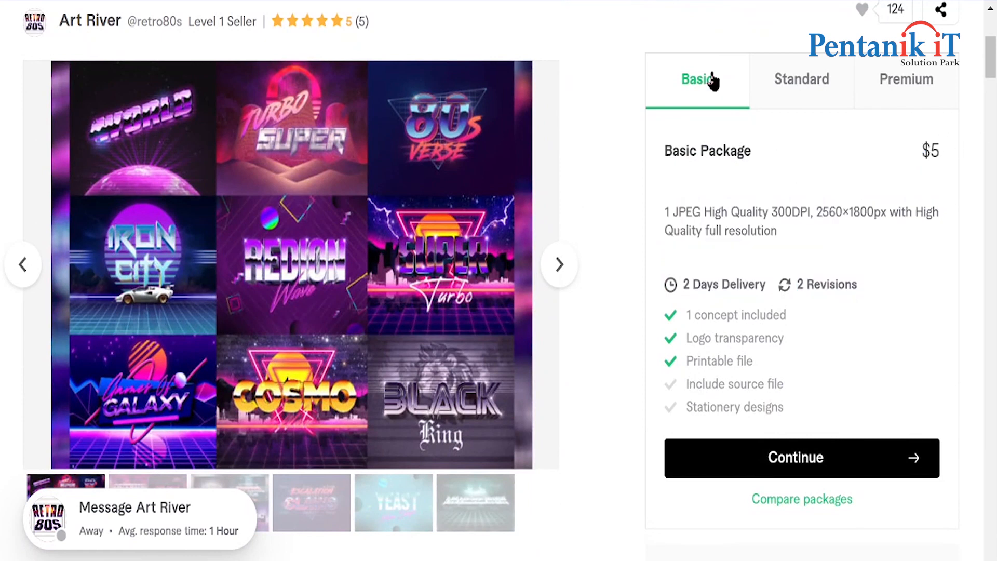
left_click(802, 86)
left_click_drag(932, 142, 970, 124)
left_click(906, 83)
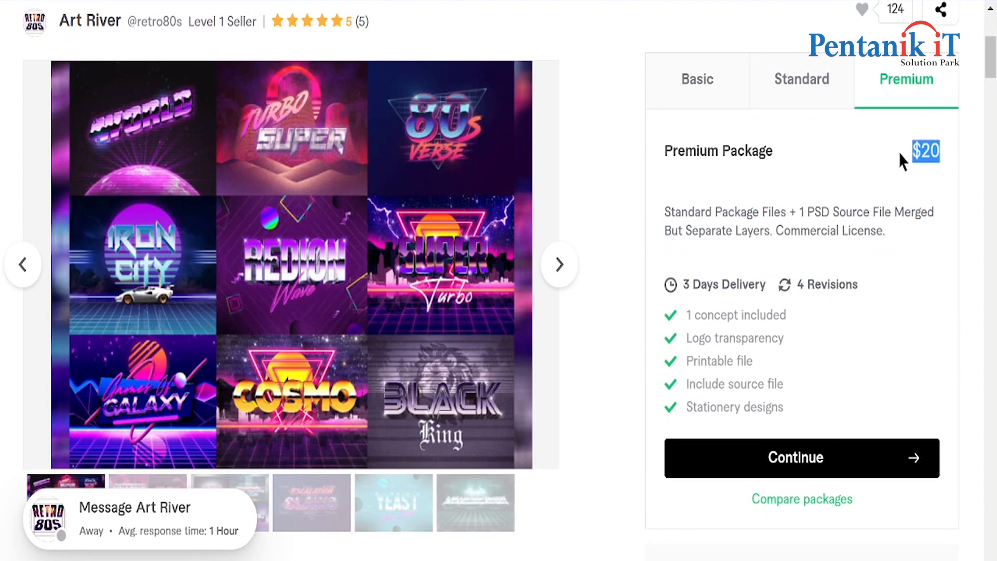
left_click(711, 81)
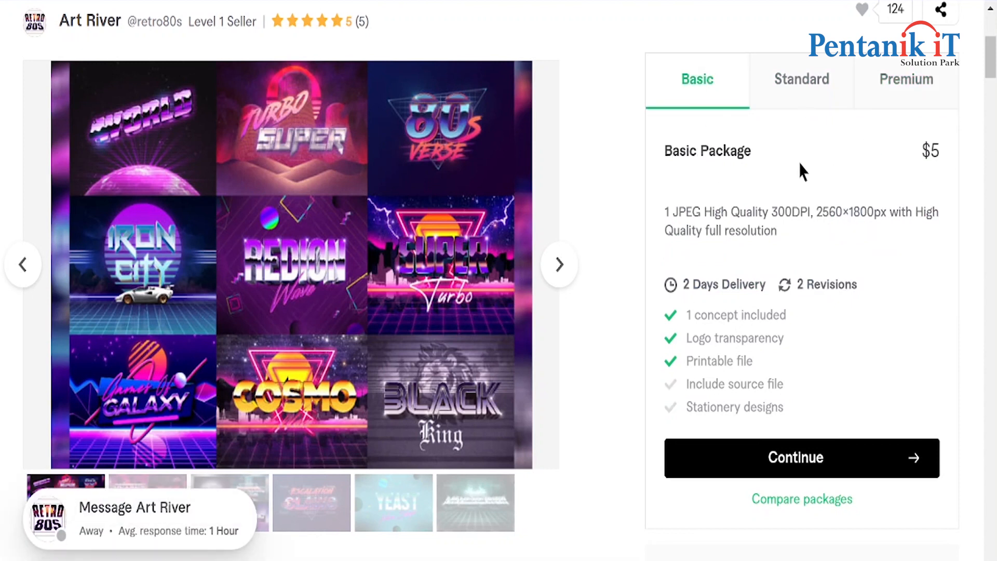
Step: Look through the vaporwave gig's title, sample gallery and description
scroll(800, 171, "up", 2)
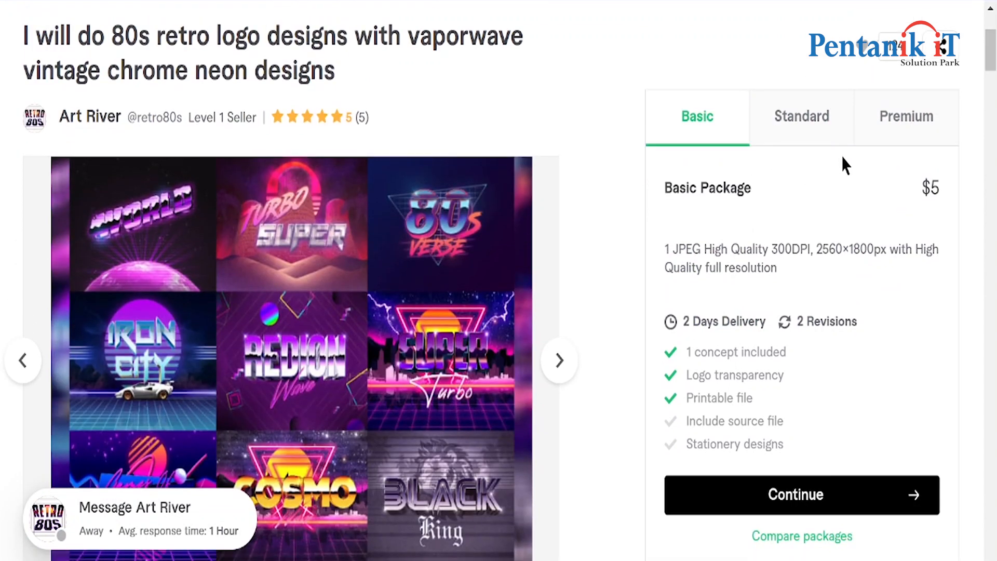
scroll(843, 157, "down", 10)
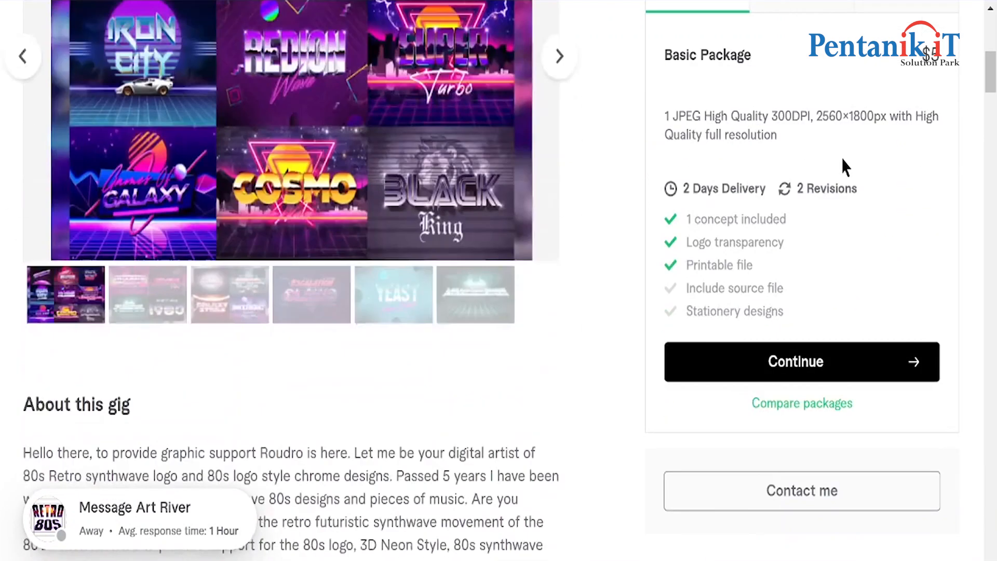
scroll(326, 333, "up", 10)
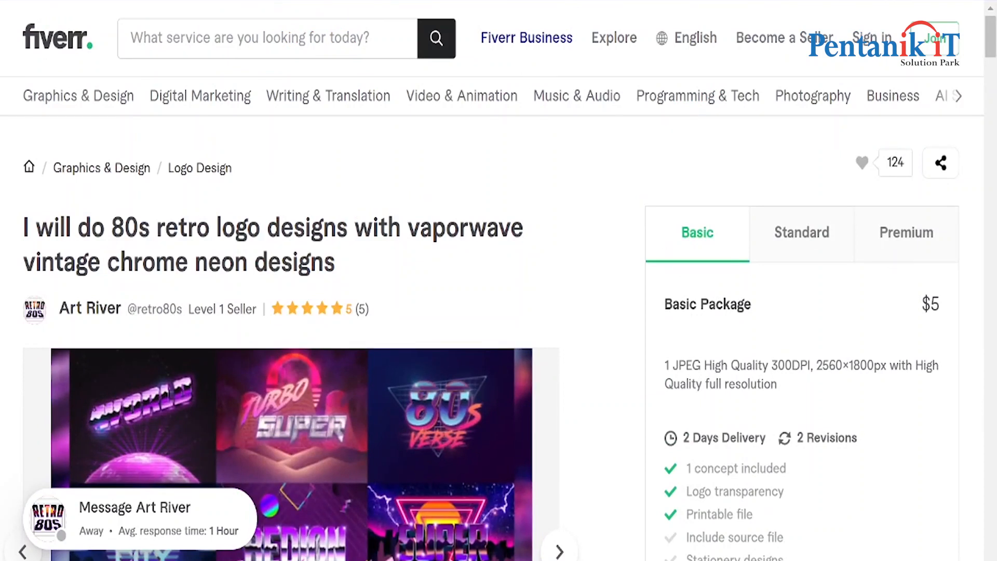
Step: Switch to the miami vice 3d logo gig and examine its title, samples, description and seller profile
key("ctrl+shift+Tab")
left_click(364, 1)
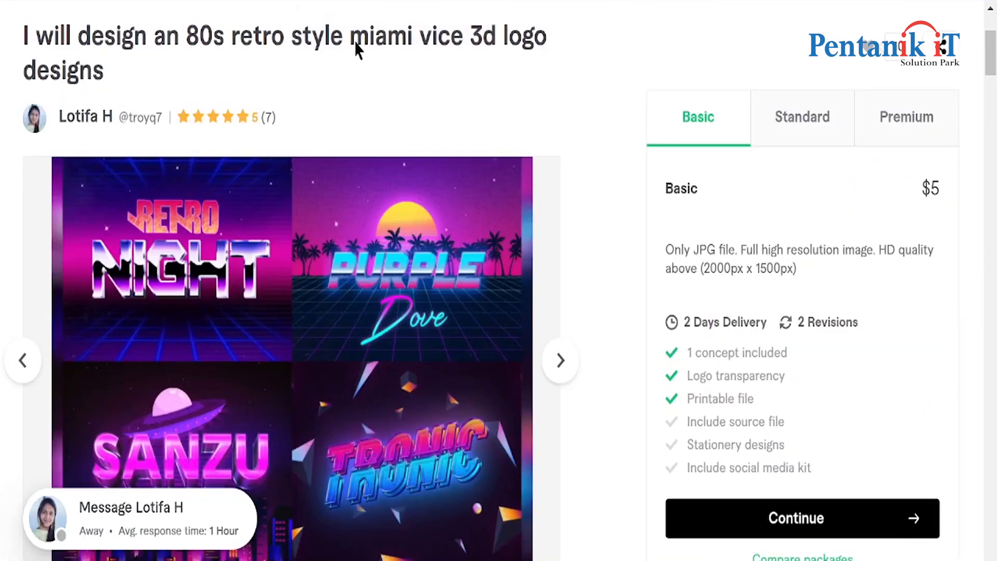
scroll(483, 90, "up", 2)
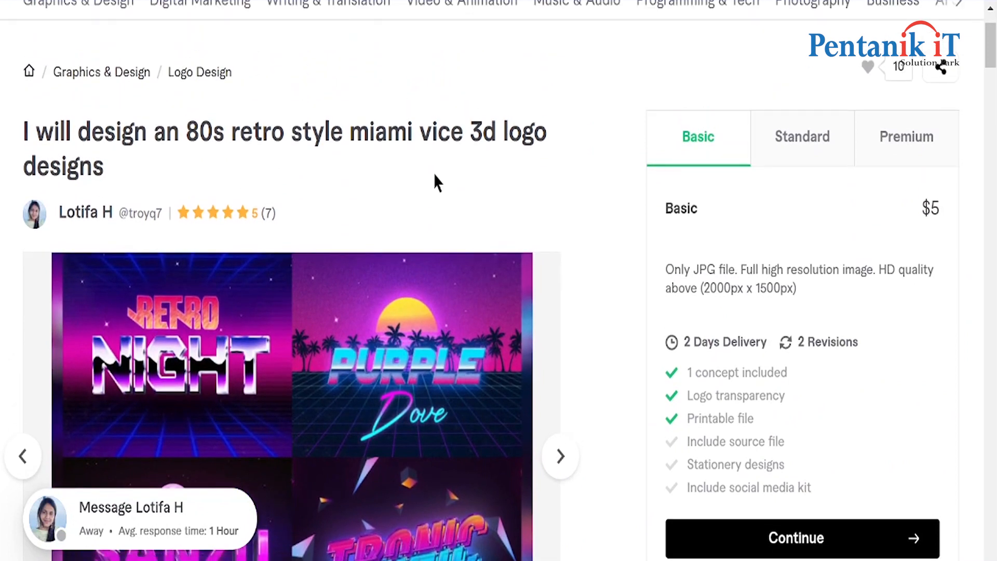
scroll(431, 165, "up", 2)
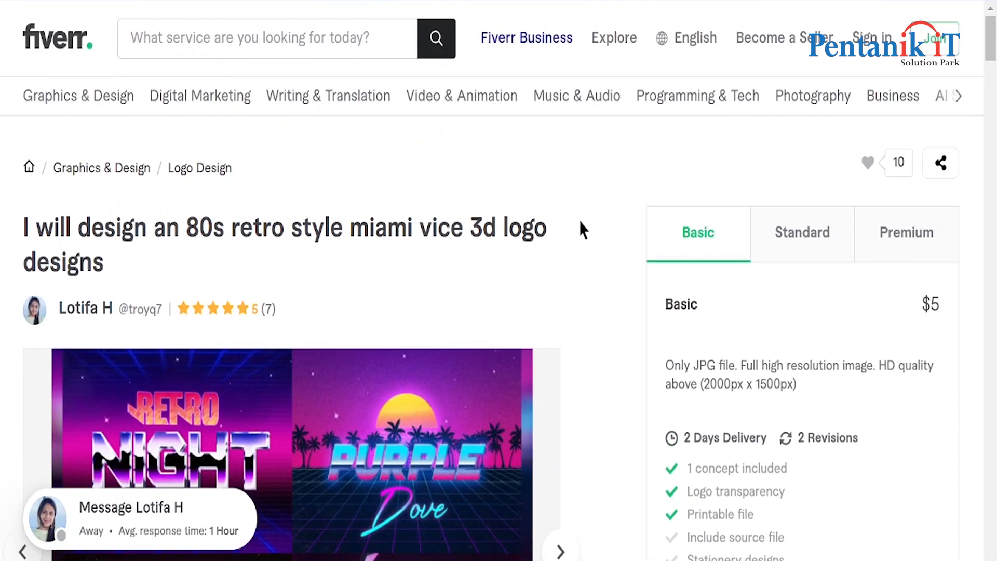
scroll(637, 262, "down", 5)
scroll(375, 208, "down", 15)
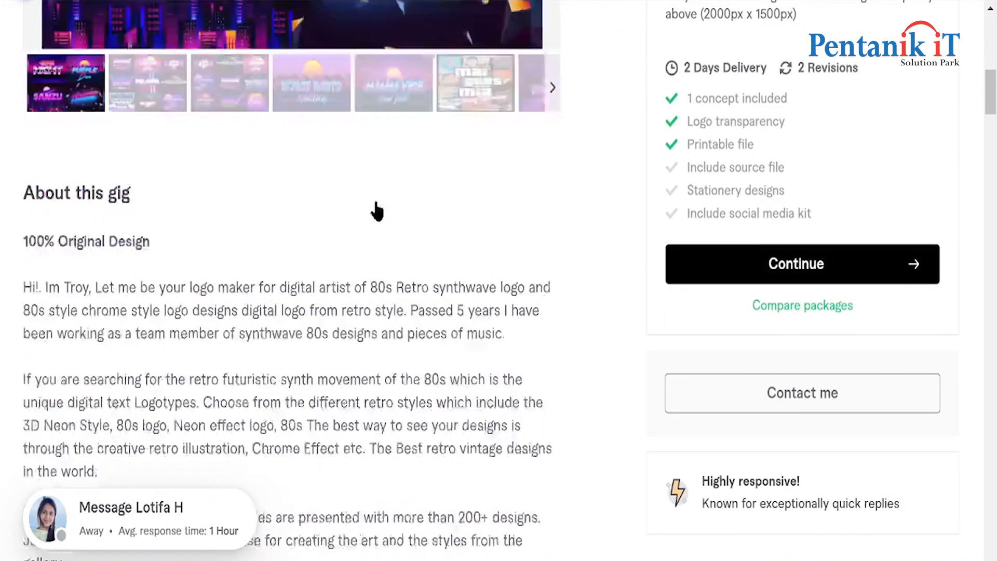
scroll(375, 203, "up", 7)
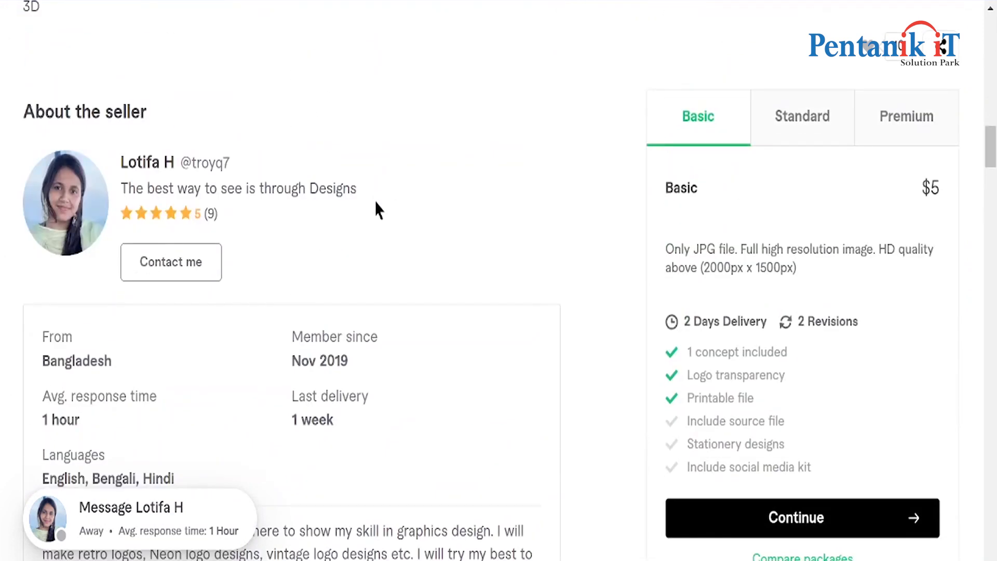
scroll(375, 202, "up", 2)
scroll(376, 204, "down", 11)
scroll(376, 204, "up", 4)
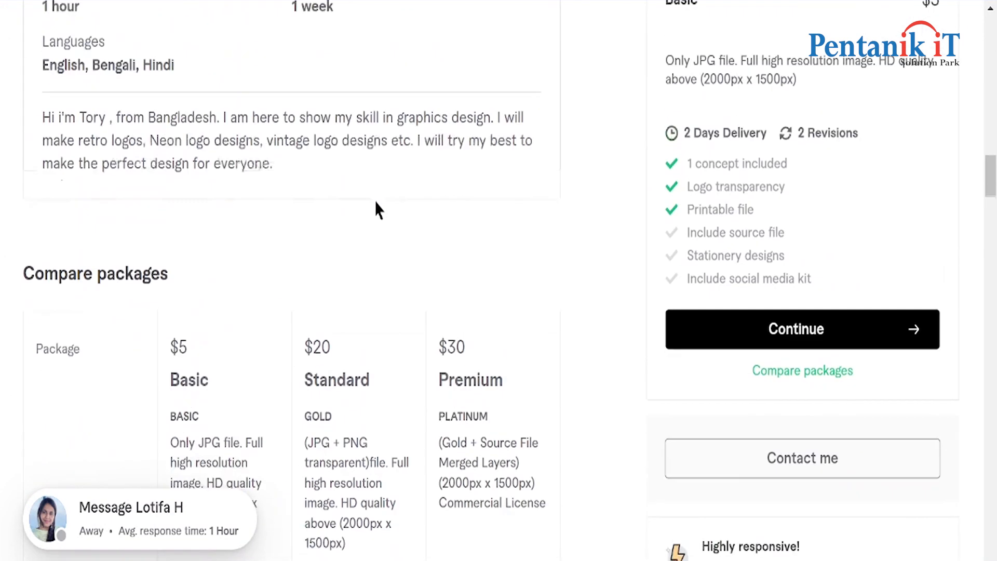
Step: Examine the package comparison table of the miami vice gig, including revisions, delivery times and totals
scroll(376, 207, "down", 20)
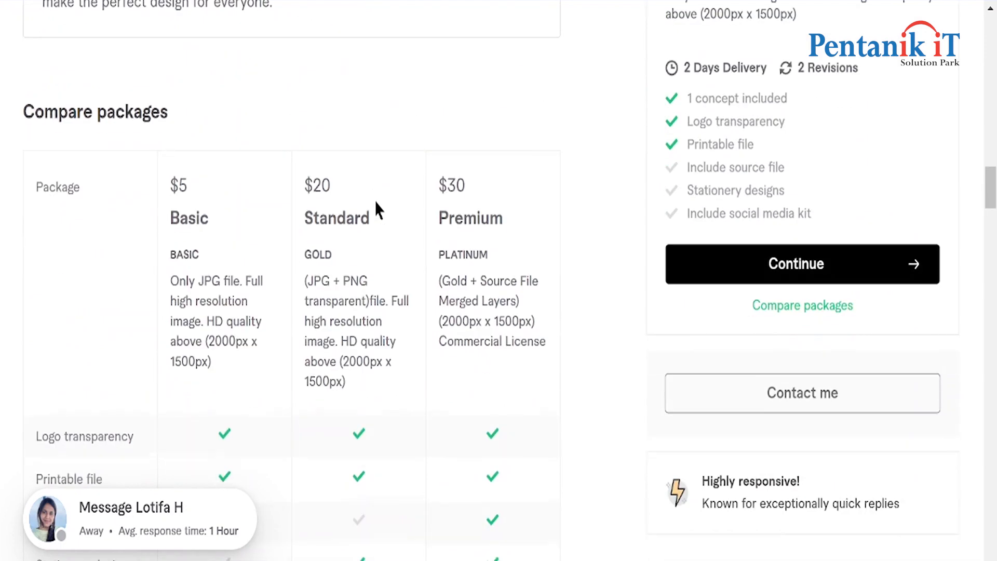
scroll(375, 202, "up", 5)
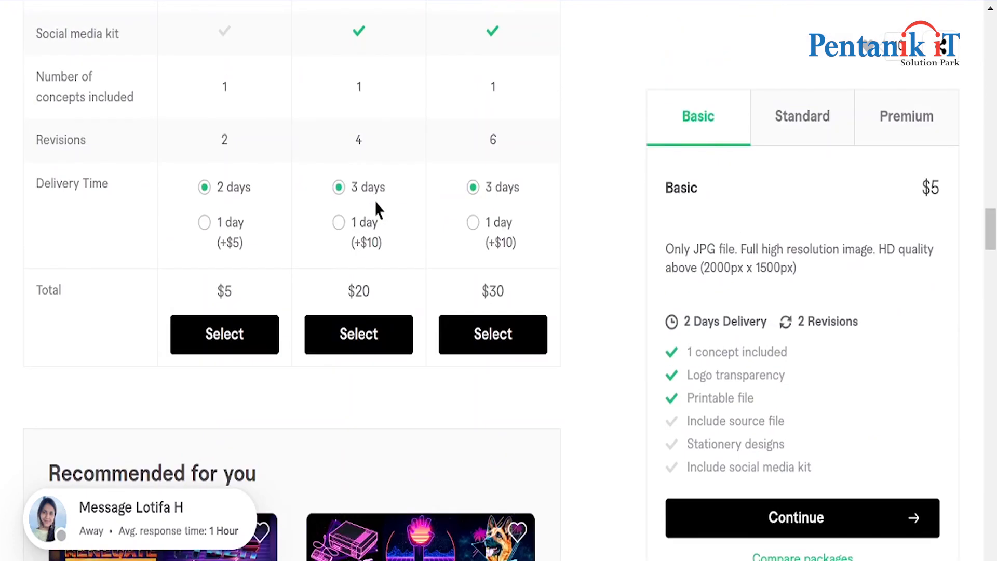
scroll(374, 203, "down", 7)
scroll(376, 211, "up", 5)
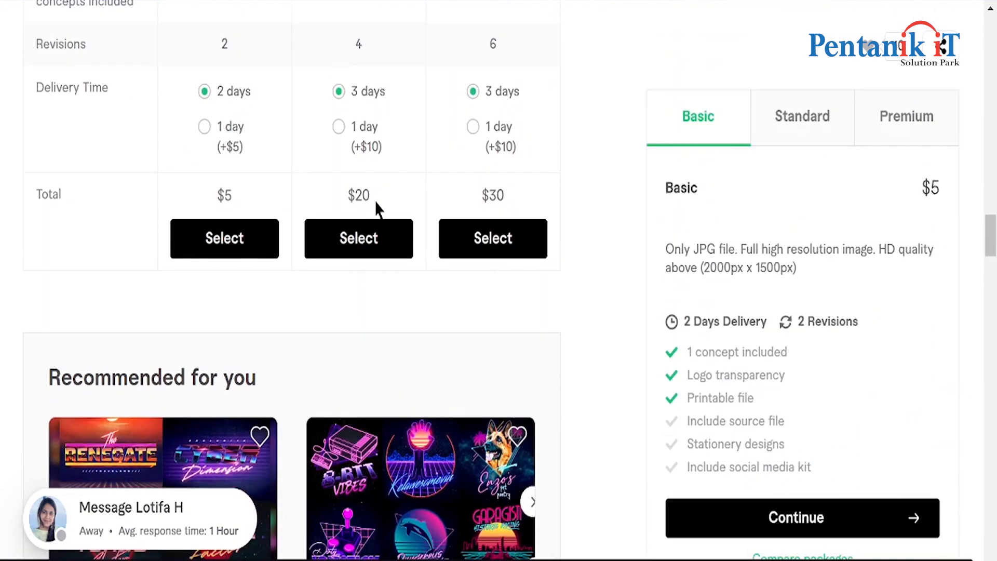
Step: Check the miami vice gig's reviews and rating breakdown, and look at the open text animation and synthwave logo gigs
scroll(376, 210, "down", 10)
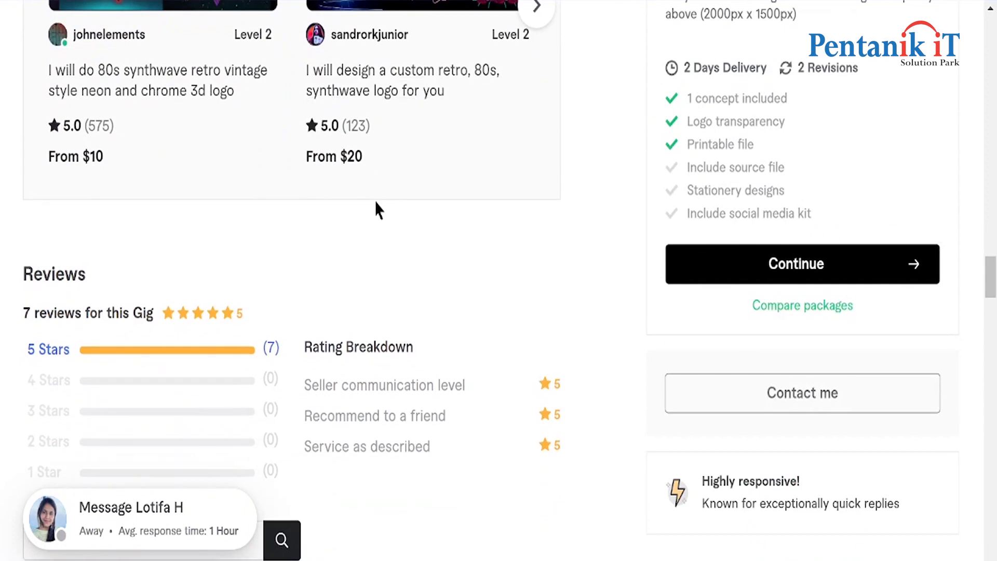
scroll(376, 210, "down", 4)
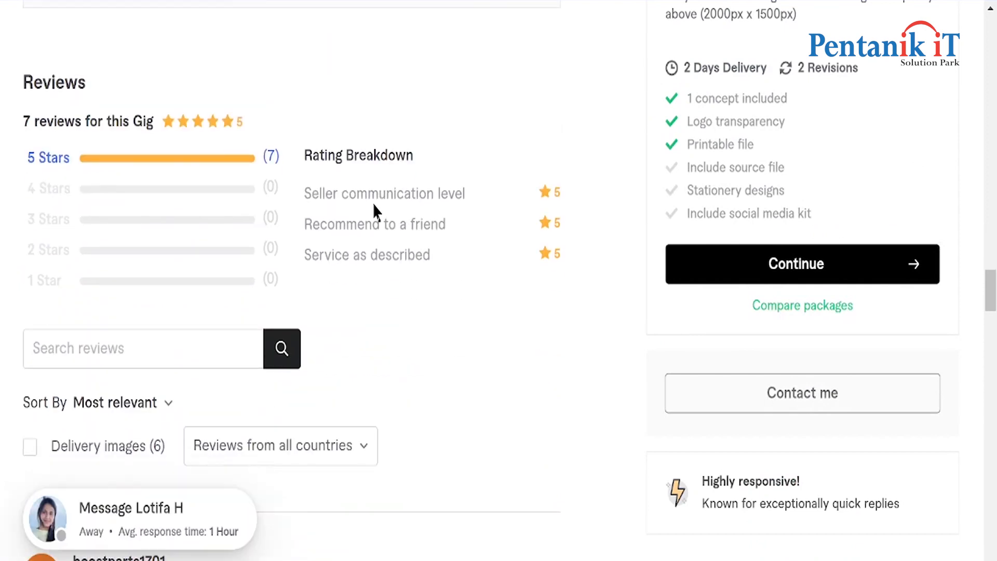
scroll(376, 203, "down", 7)
scroll(376, 210, "up", 5)
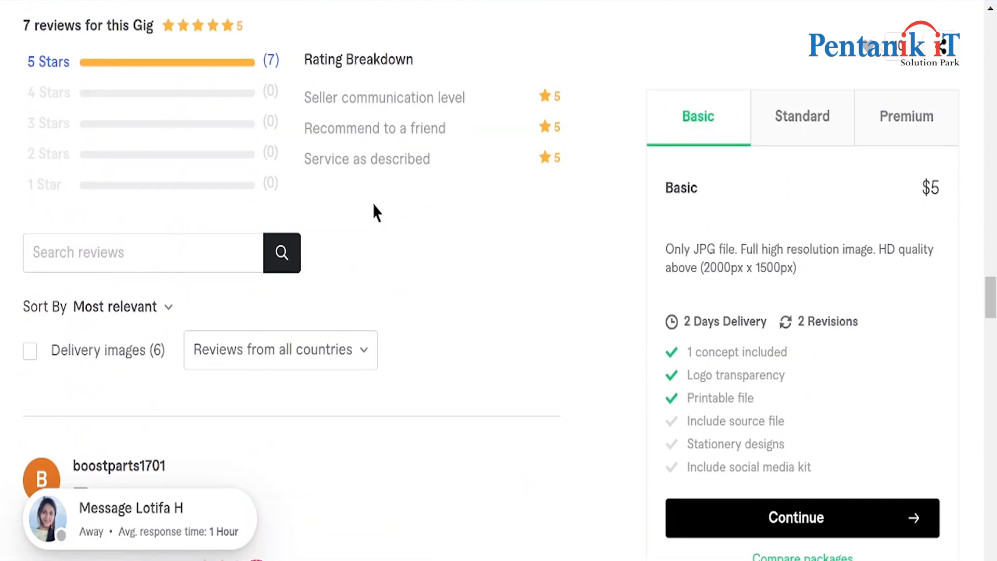
scroll(384, 210, "up", 20)
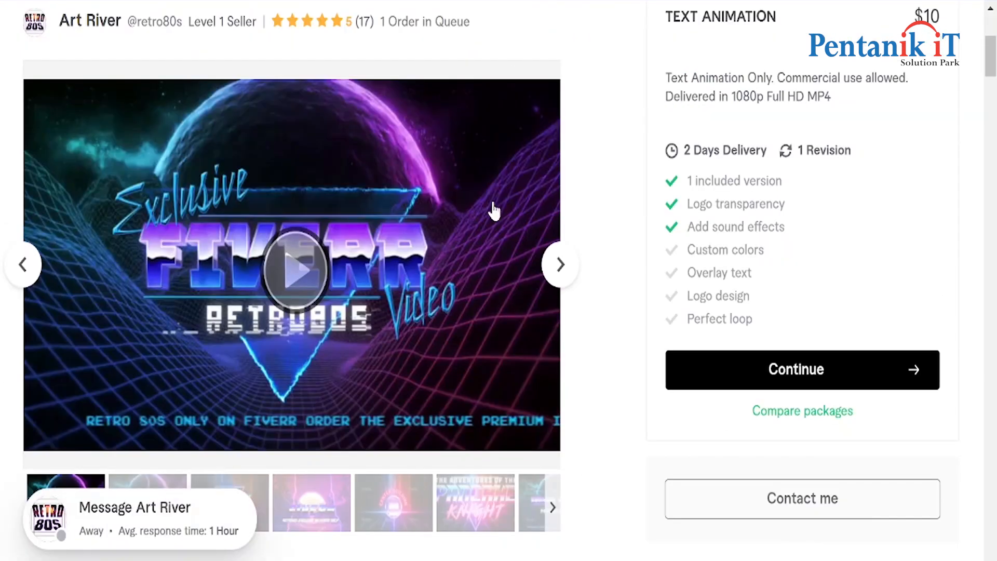
scroll(492, 211, "up", 5)
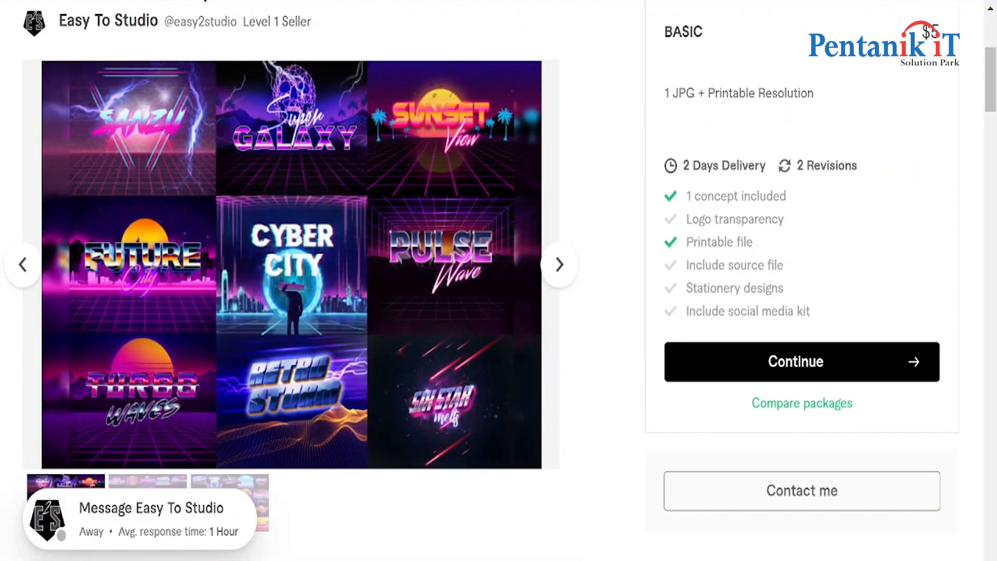
Step: Compare the 80s retro logo gigs, checking the rating, review count and orders in queue of the vhs neon synthwave intro gig
scroll(270, 176, "up", 5)
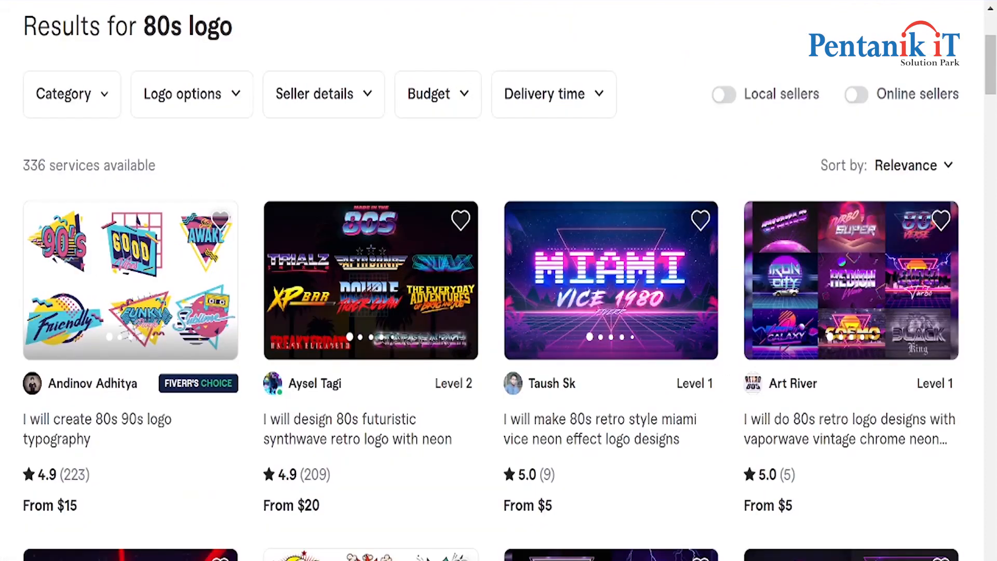
left_click(551, 272)
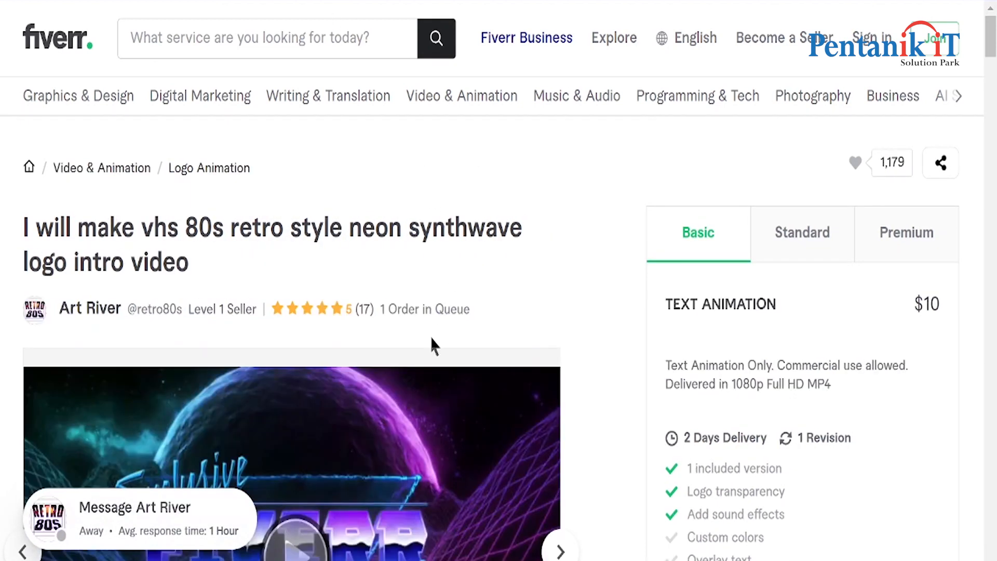
scroll(322, 291, "down", 2)
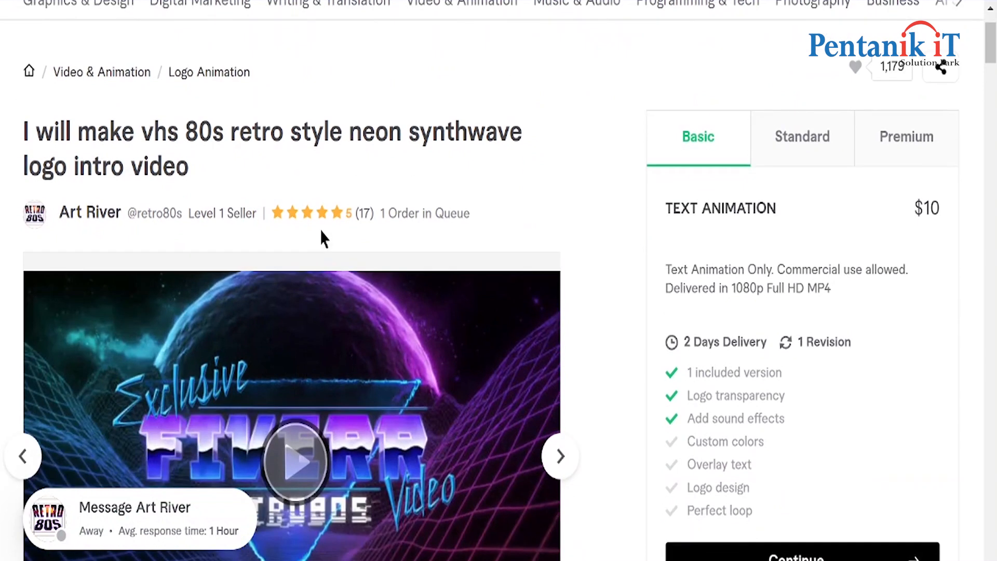
double_click(363, 213)
left_click(395, 213)
left_click_drag(393, 213, 468, 216)
left_click(481, 223)
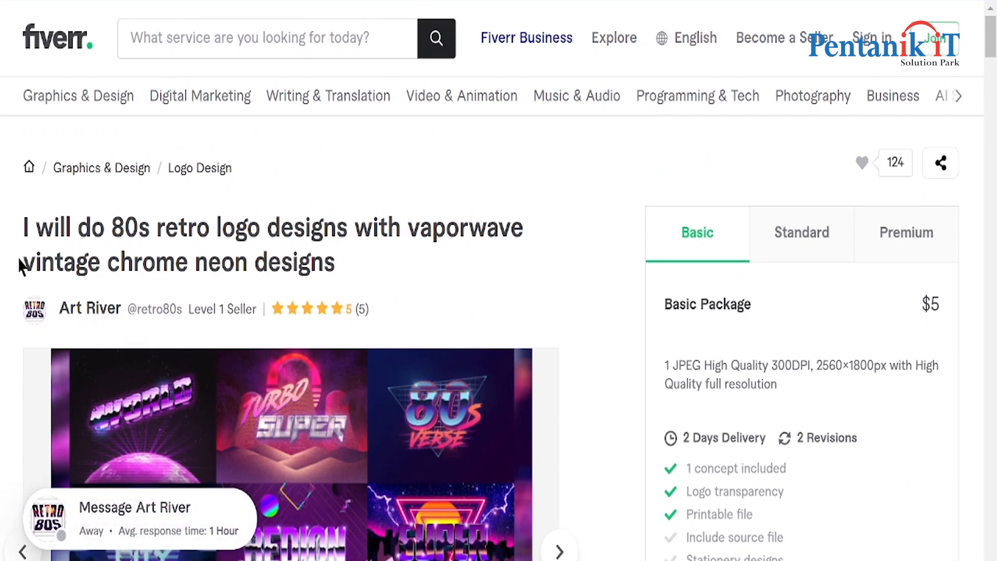
scroll(18, 272, "down", 5)
scroll(266, 298, "up", 5)
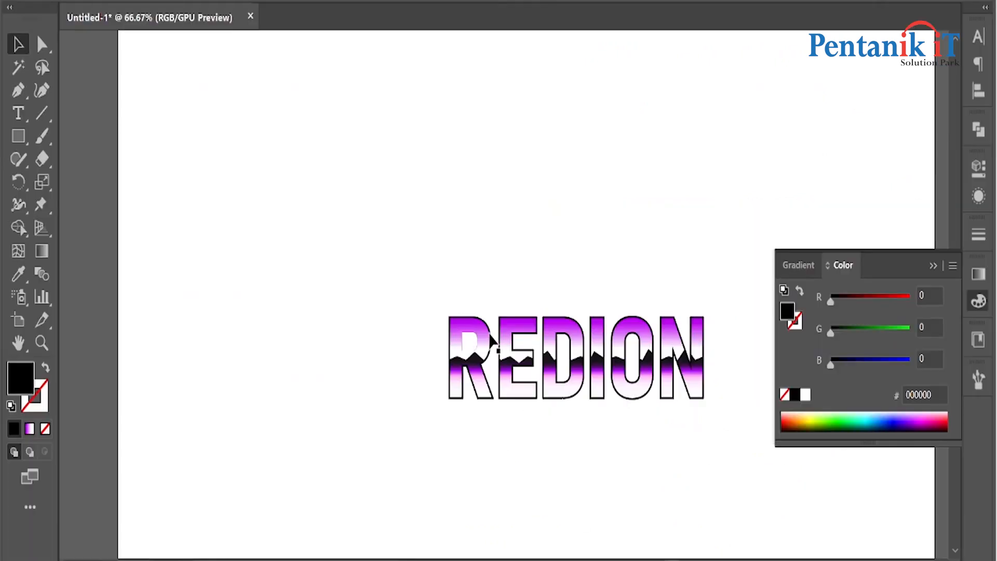
Step: Switch to Illustrator and inspect the REDION lettering up close, especially the inner opening of the R
left_click_drag(423, 259, 320, 180)
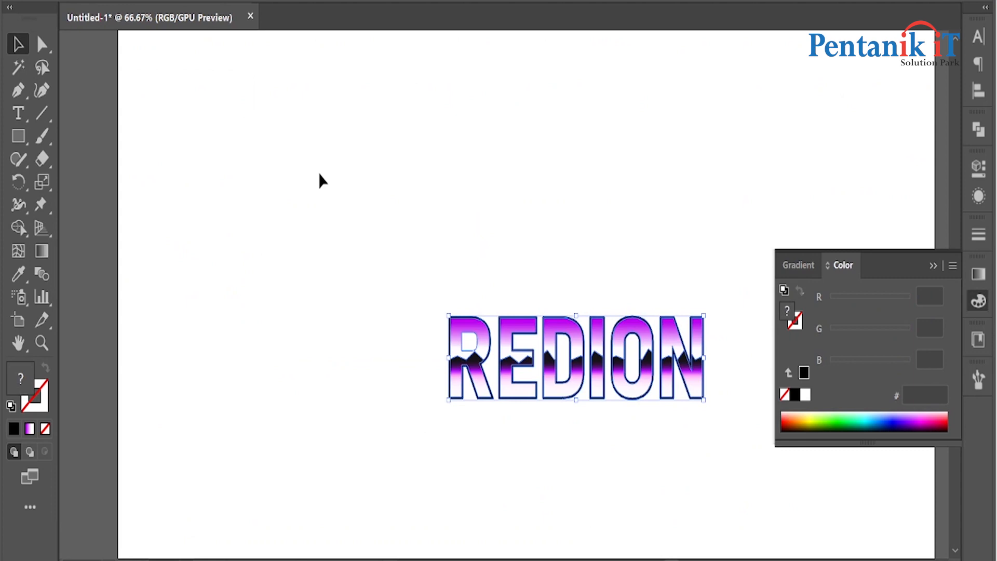
left_click(249, 187)
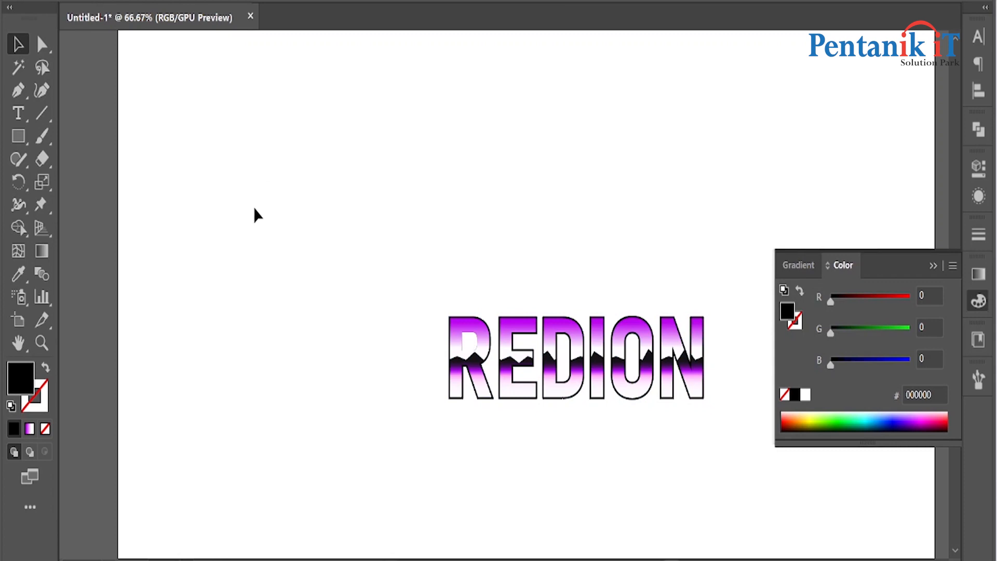
scroll(448, 345, "up", 4)
left_click_drag(535, 344, 345, 260)
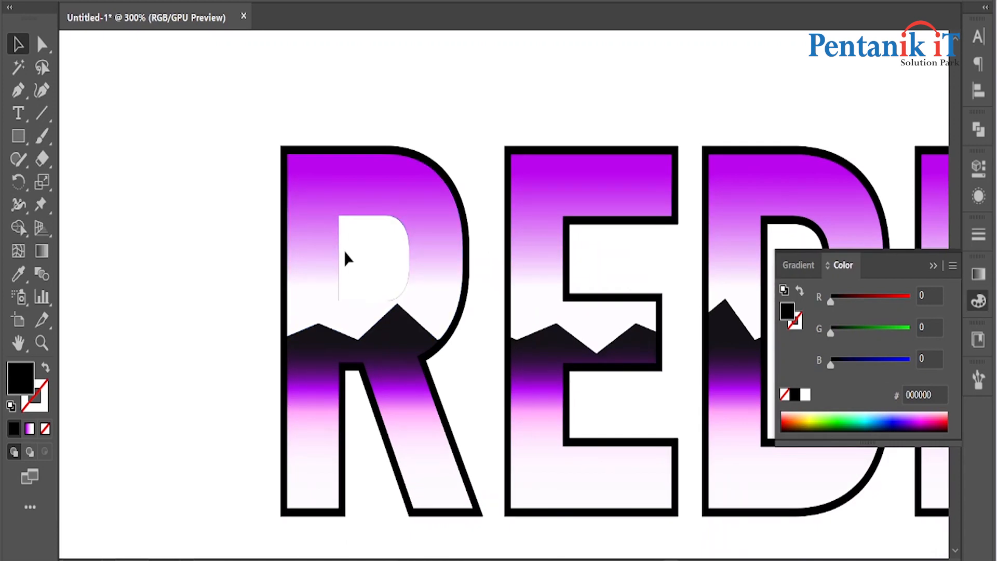
scroll(352, 236, "up", 2)
scroll(345, 267, "down", 4)
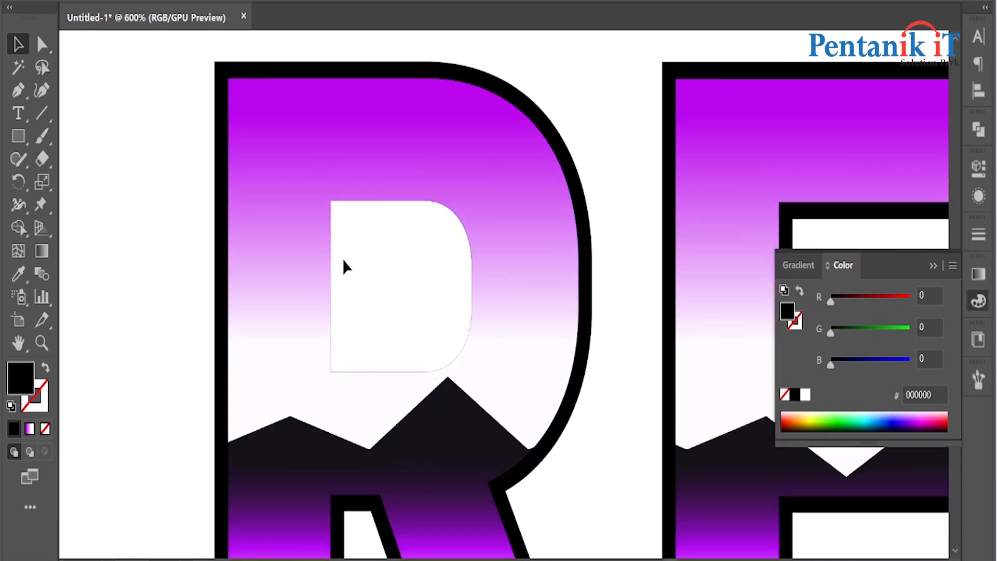
scroll(646, 407, "down", 2)
scroll(647, 407, "down", 2)
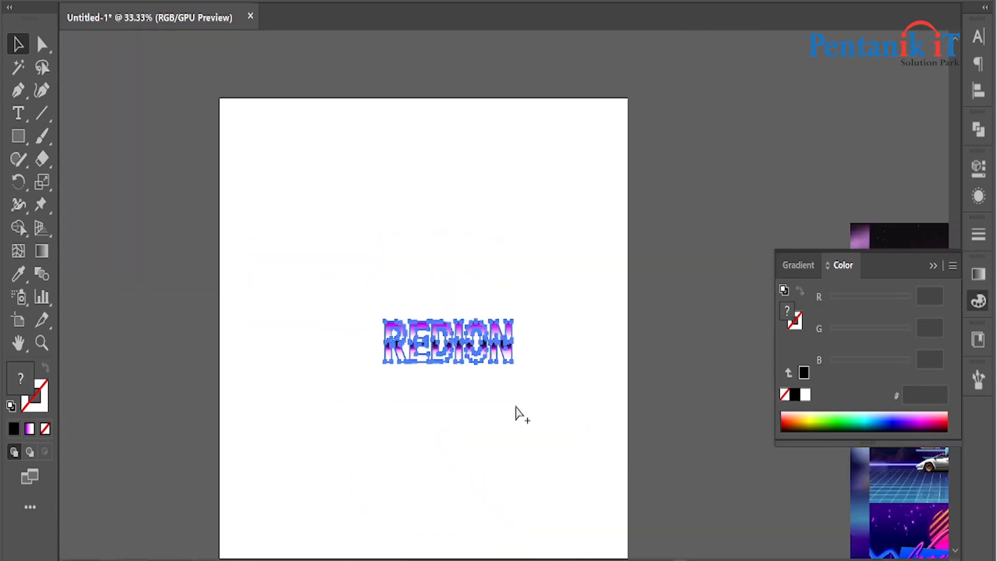
Step: Delete the REDION lettering and the reference image with the nine retro logo samples from the document
left_click_drag(561, 430, 283, 156)
key("Delete")
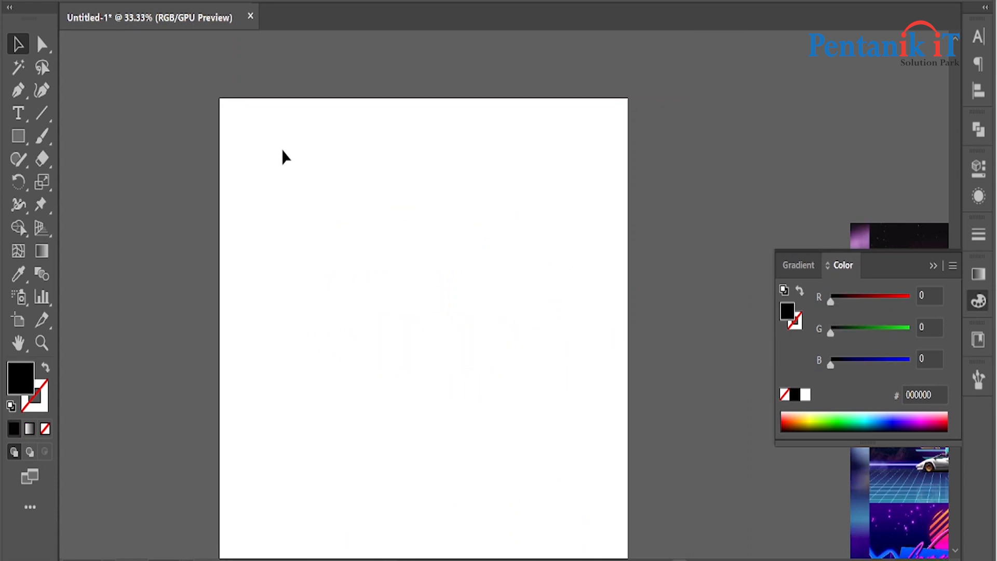
scroll(283, 156, "down", 2)
left_click_drag(449, 242, 268, 208)
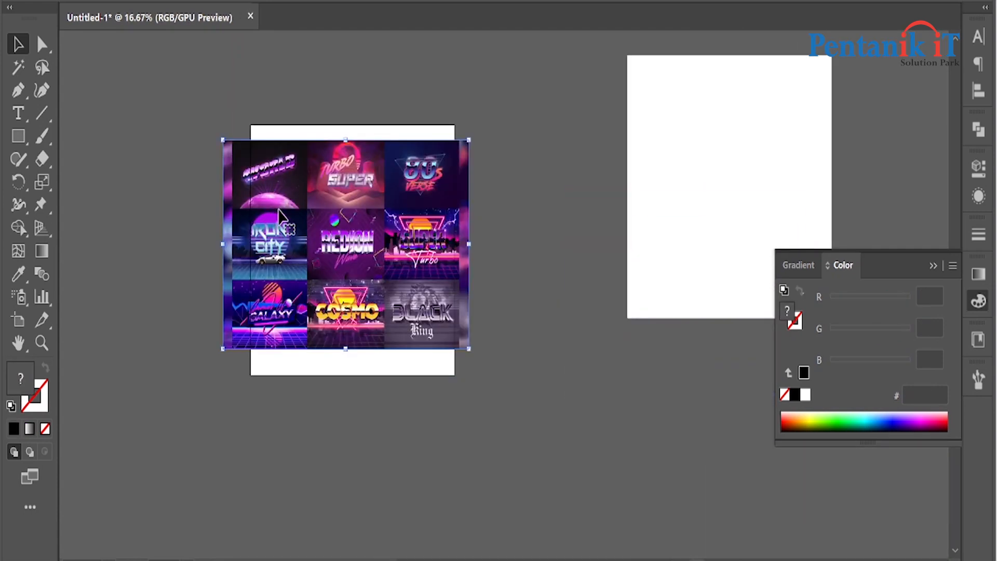
scroll(268, 203, "up", 1)
key("Delete")
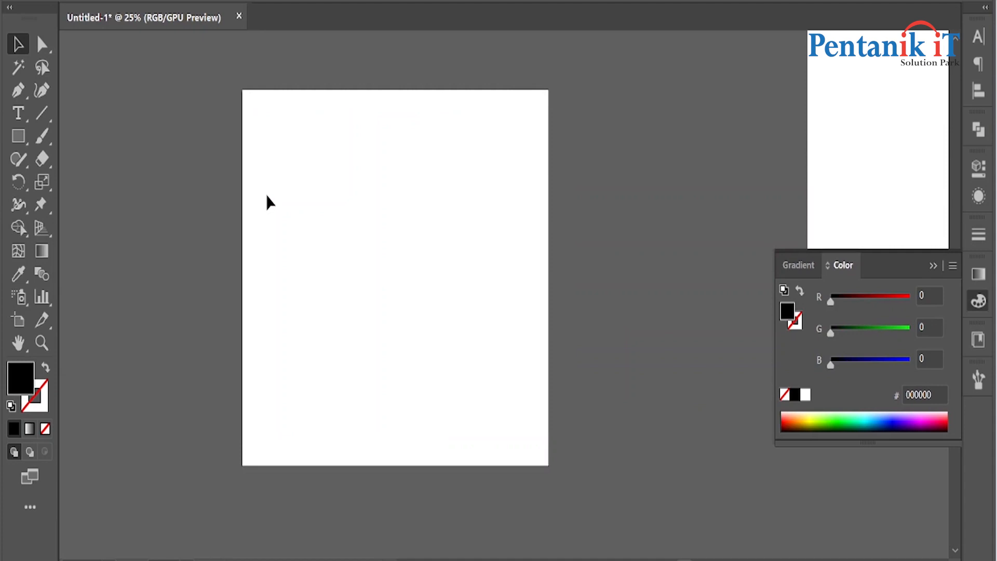
Step: Switch to the Notepad file on vintage logo variations and close it without saving the changes
left_click(727, 560)
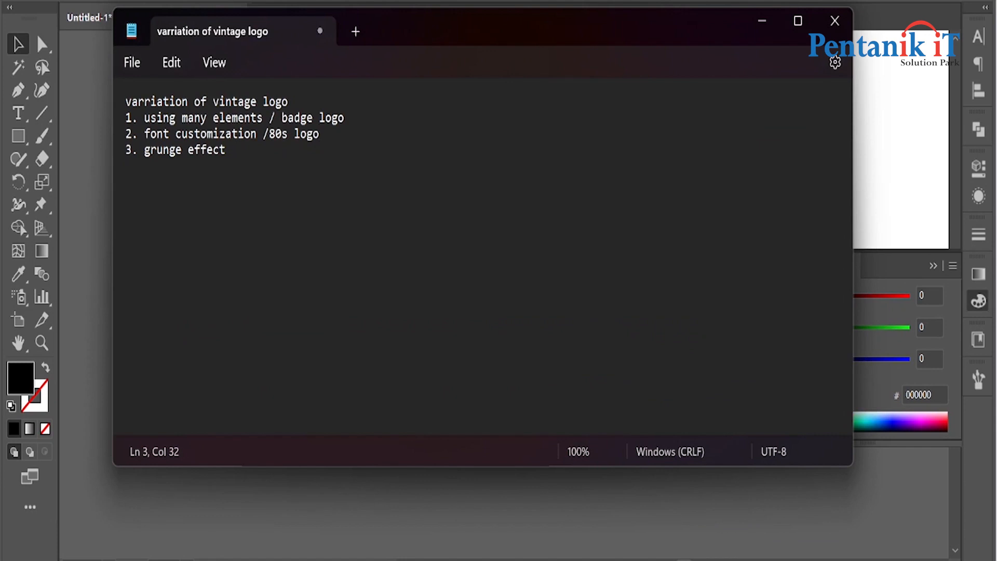
left_click(835, 21)
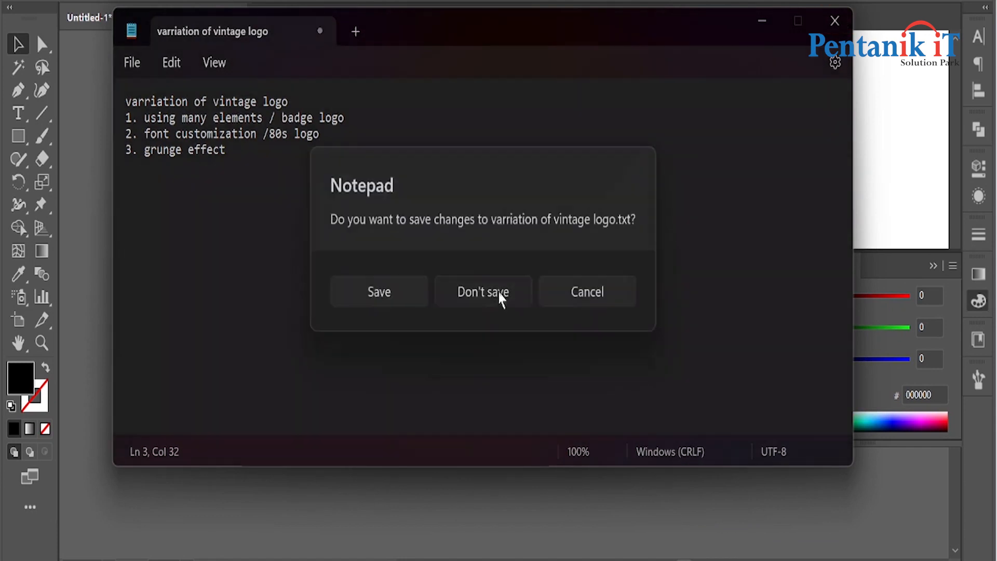
left_click(501, 300)
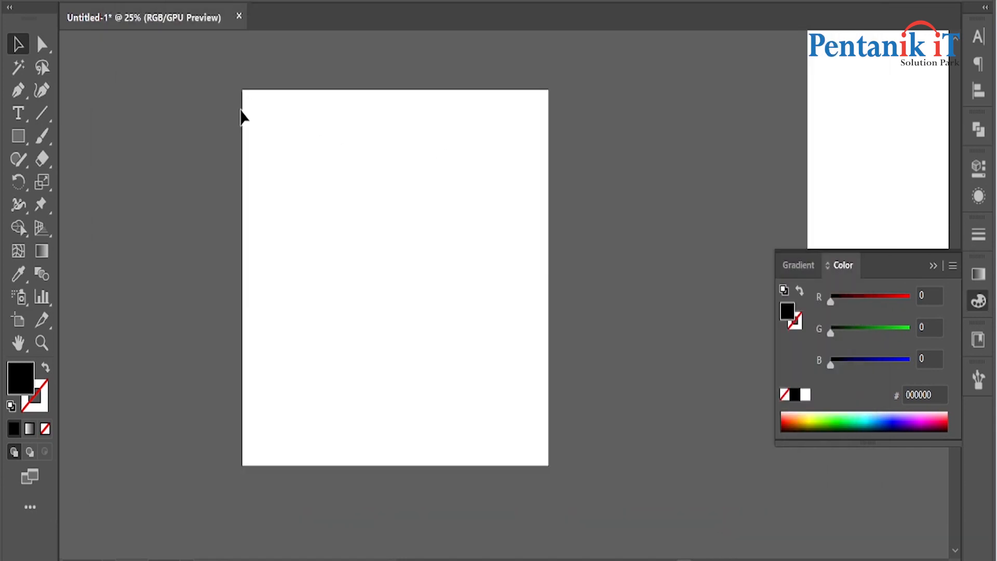